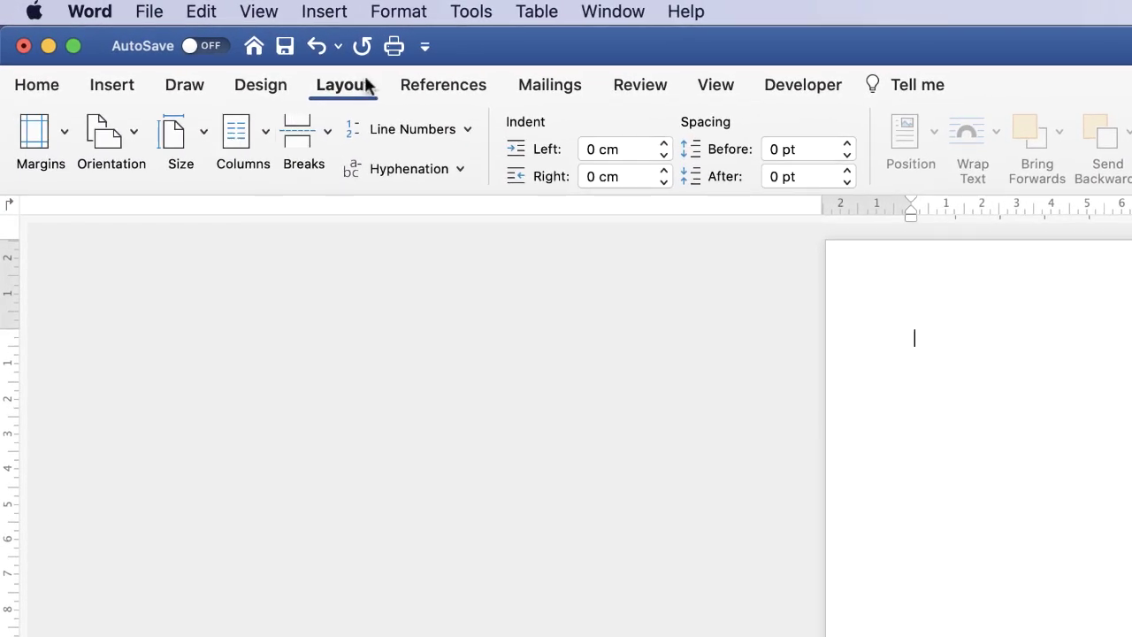
Change the blank document's page orientation to landscape
{"action": "left_click", "coordinate": [134, 134]}
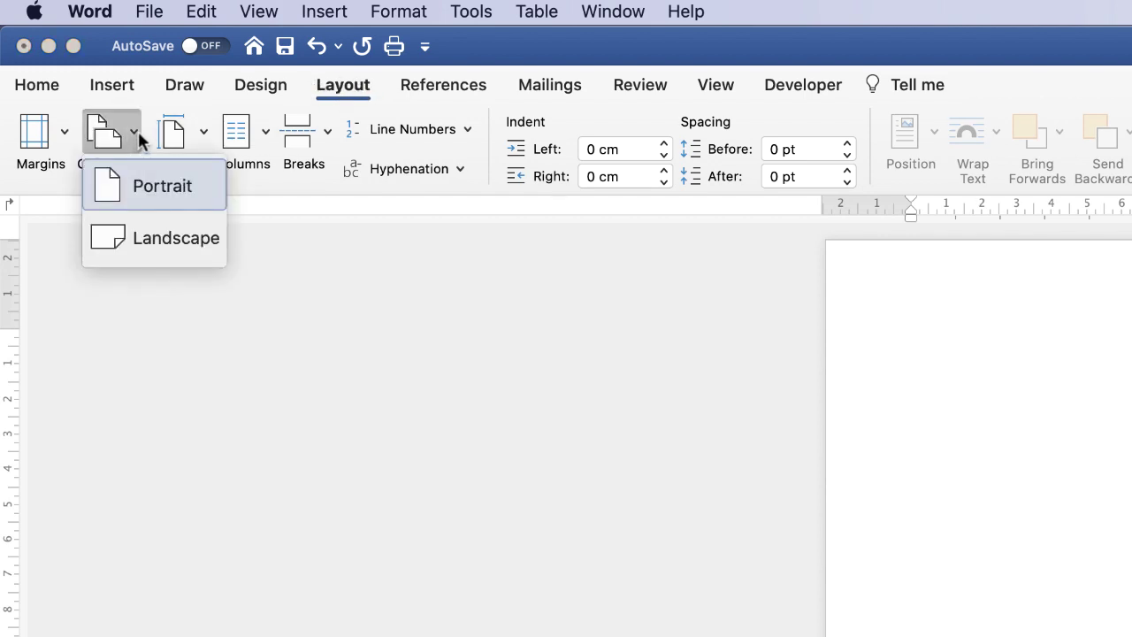
{"action": "left_click", "coordinate": [157, 243]}
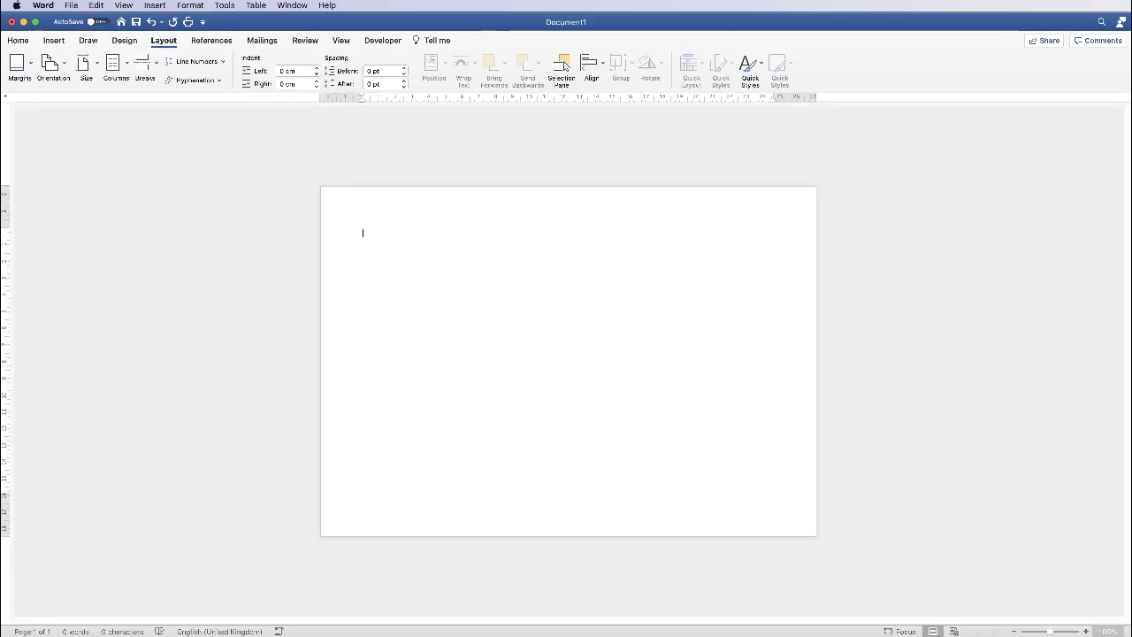
{"action": "left_click", "coordinate": [1085, 631]}
{"action": "left_click", "coordinate": [1086, 632]}
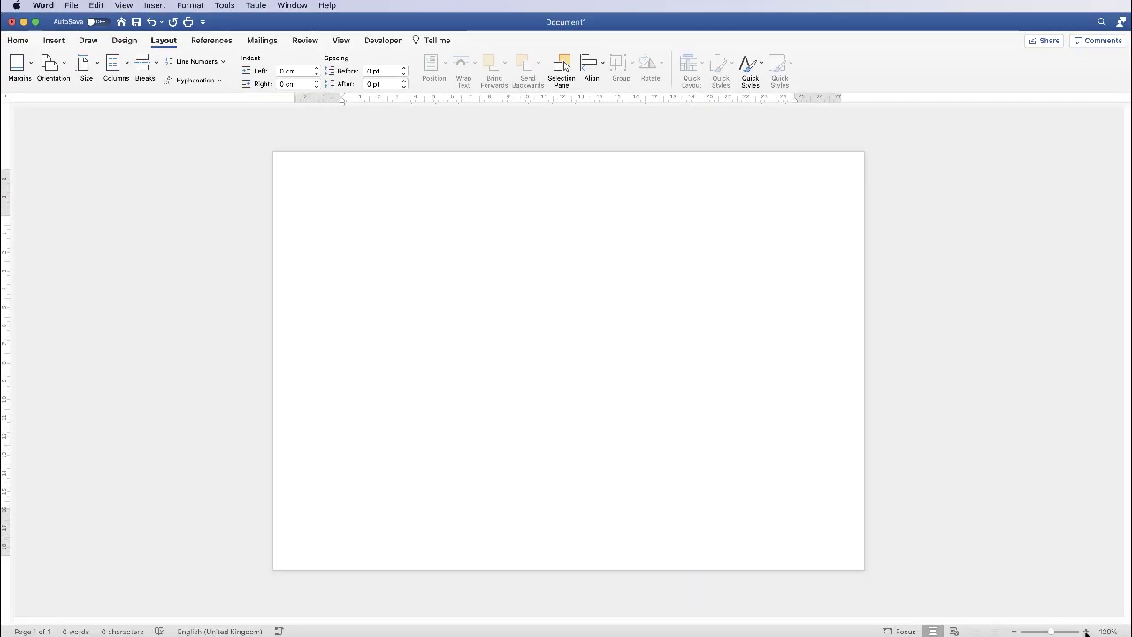
{"action": "left_click", "coordinate": [1086, 631]}
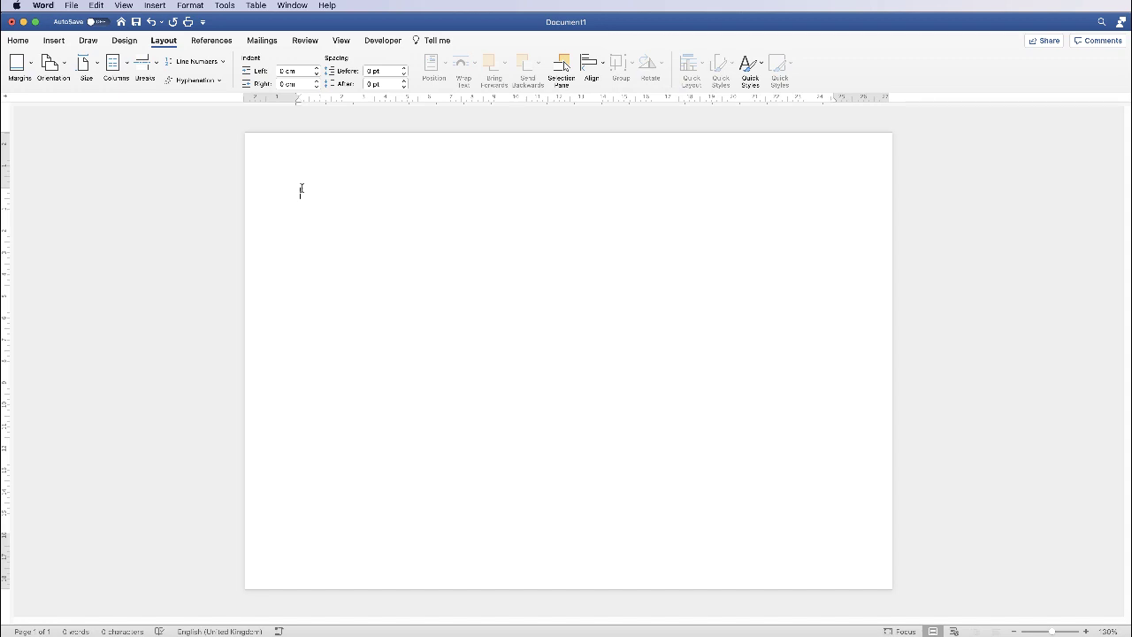
Draw a rectangle shape about 23.06 cm wide and 8.59 cm high across the upper part of the page
{"action": "left_click", "coordinate": [54, 41]}
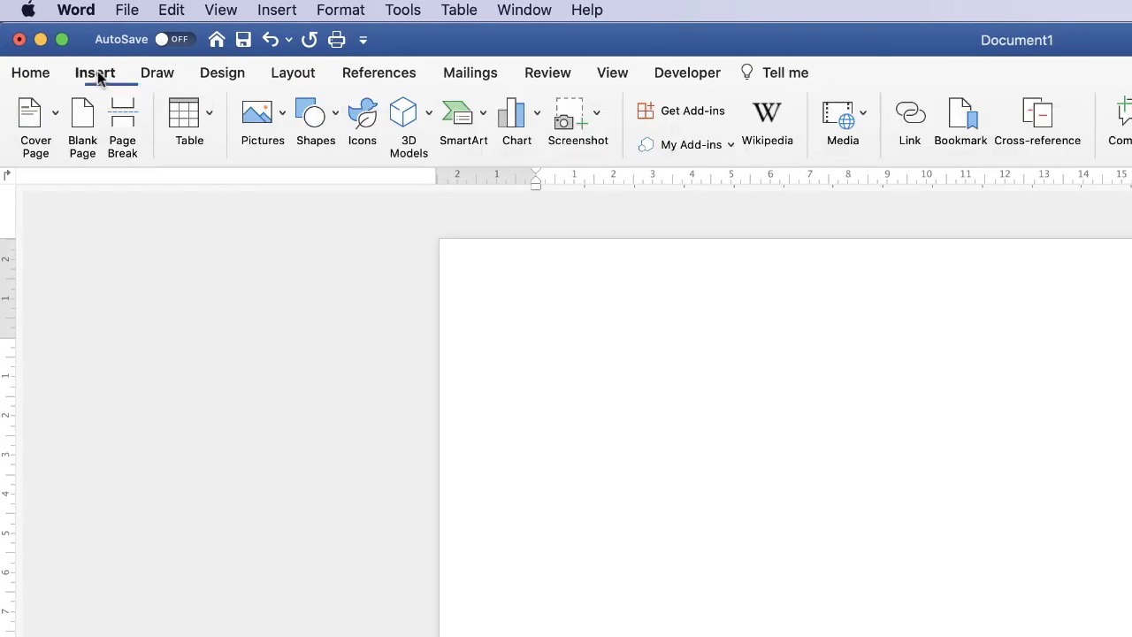
{"action": "left_click", "coordinate": [332, 115]}
{"action": "left_click", "coordinate": [307, 338]}
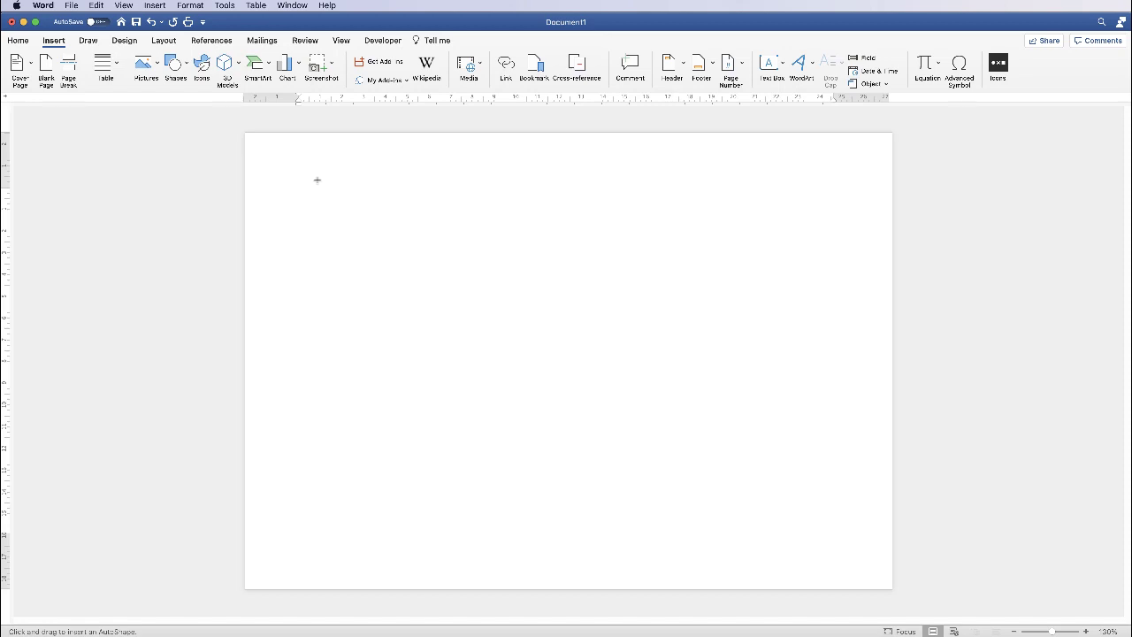
{"action": "left_click_drag", "start_coordinate": [316, 180], "coordinate": [821, 366]}
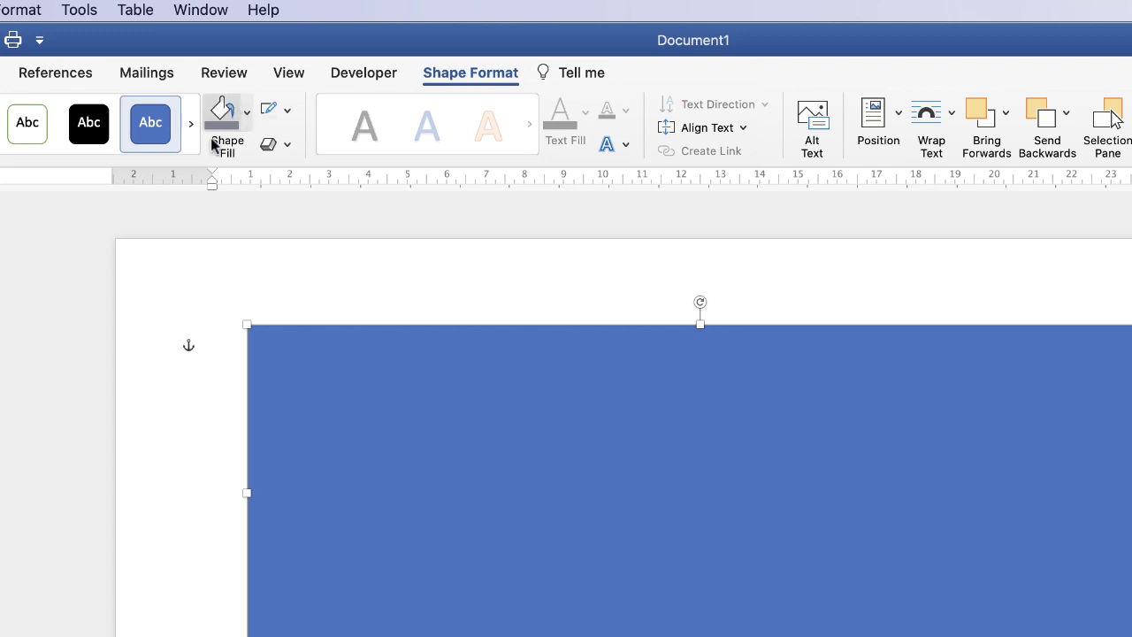
Remove the rectangle's fill and set its outline colour to black
{"action": "left_click", "coordinate": [247, 113]}
{"action": "left_click", "coordinate": [253, 158]}
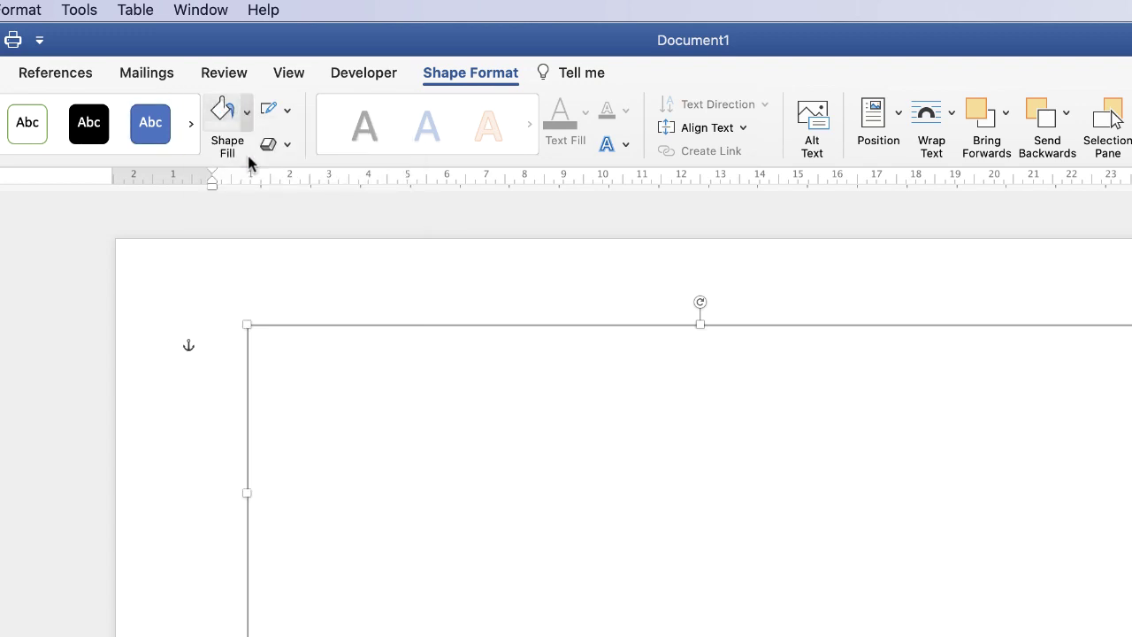
{"action": "left_click", "coordinate": [286, 114]}
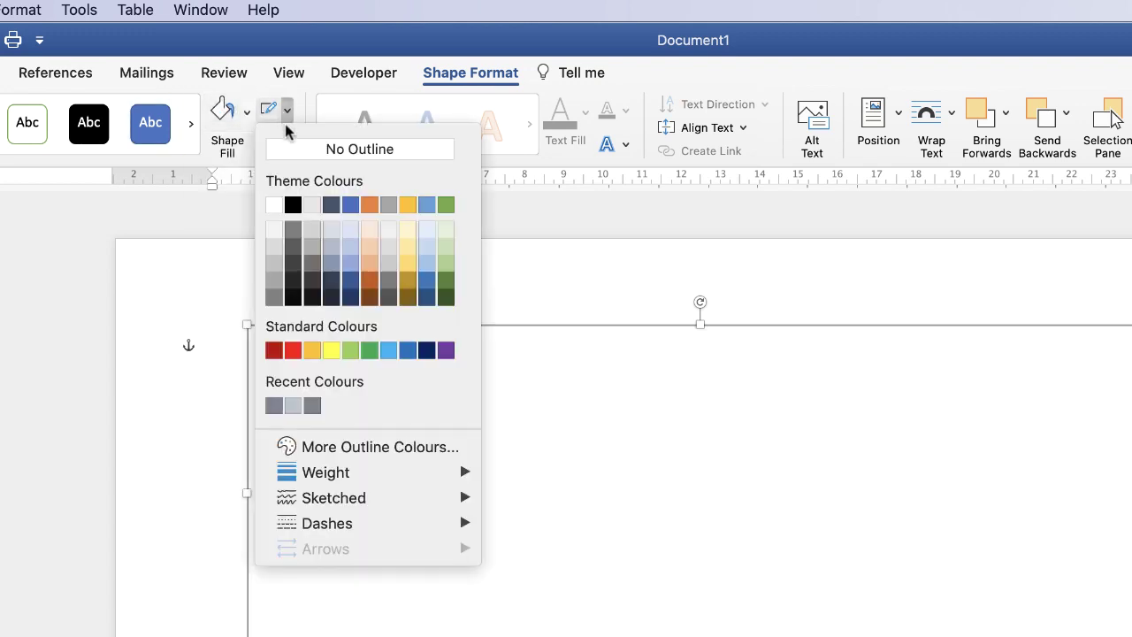
{"action": "left_click", "coordinate": [293, 204]}
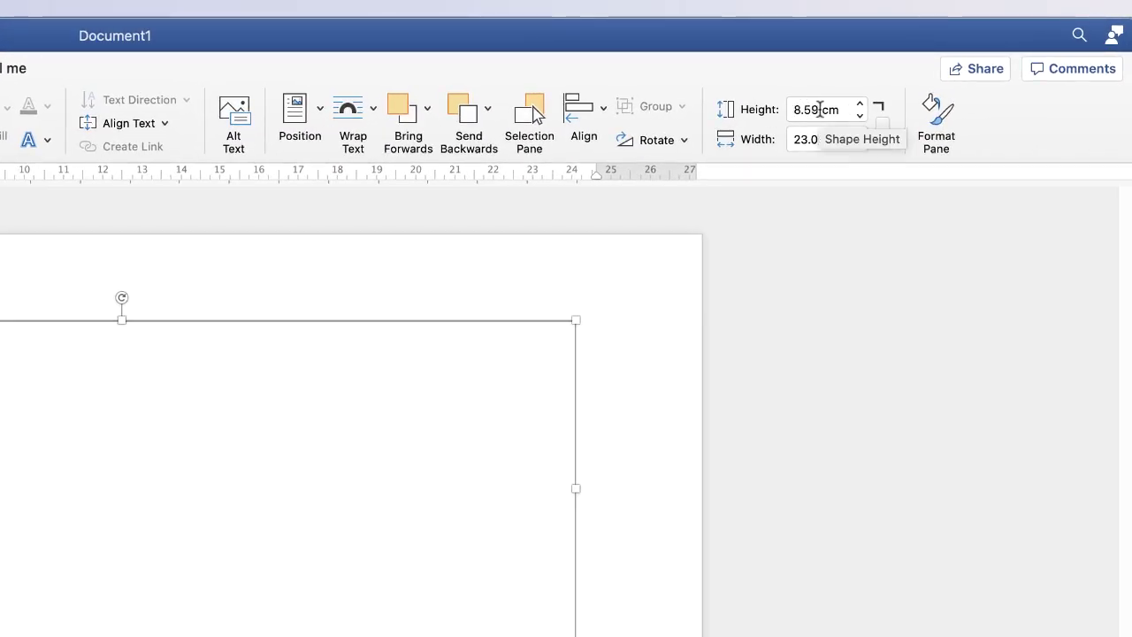
Set the rectangle's height to 9.525 cm and its width to 21.695 cm
{"action": "left_click", "coordinate": [818, 109]}
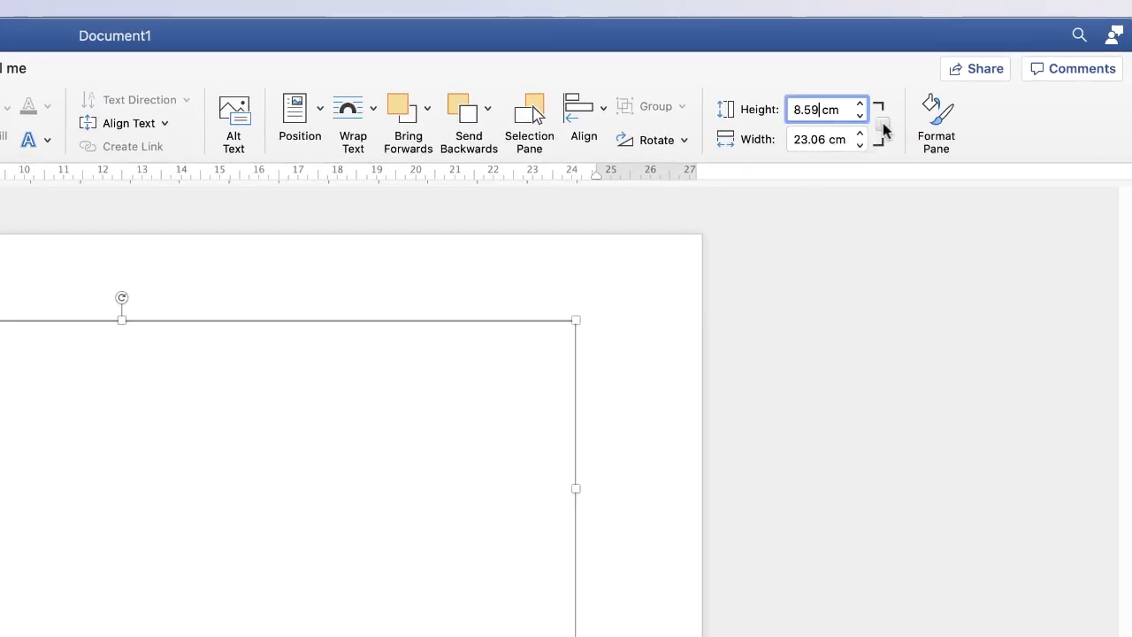
{"action": "left_click_drag", "start_coordinate": [820, 110], "coordinate": [792, 109]}
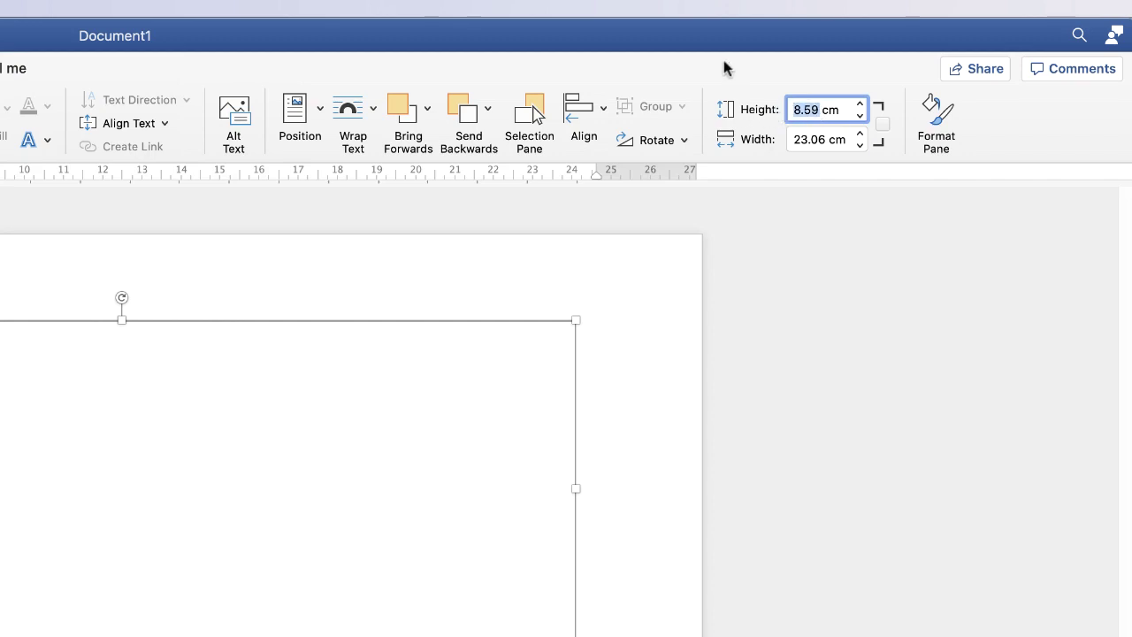
{"action": "type", "text": "9.525"}
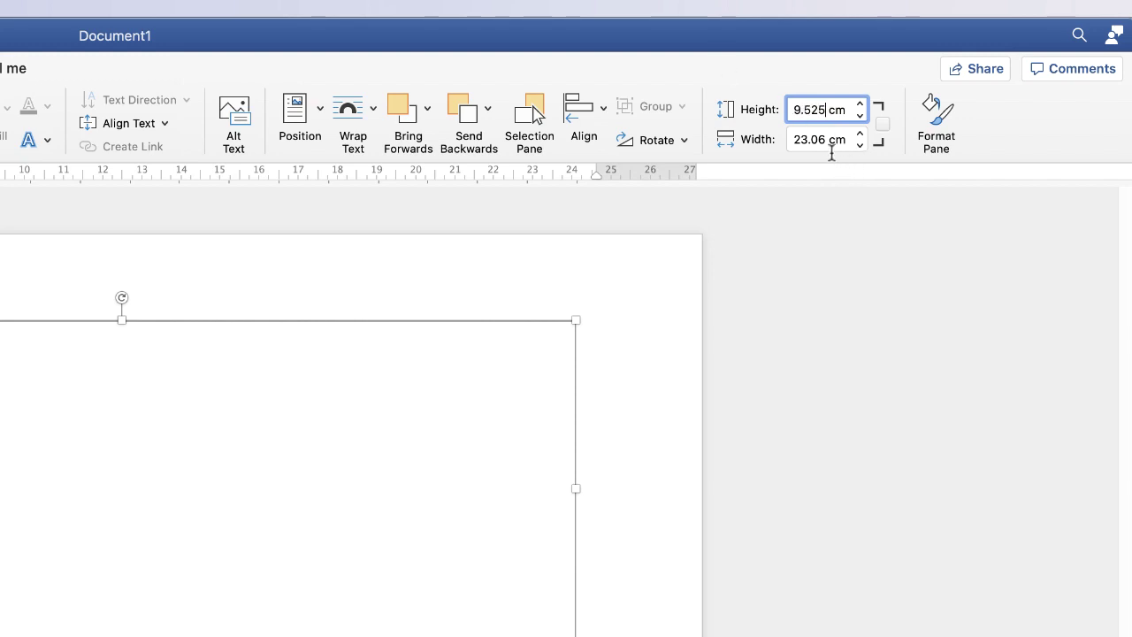
{"action": "left_click_drag", "start_coordinate": [825, 139], "coordinate": [788, 140]}
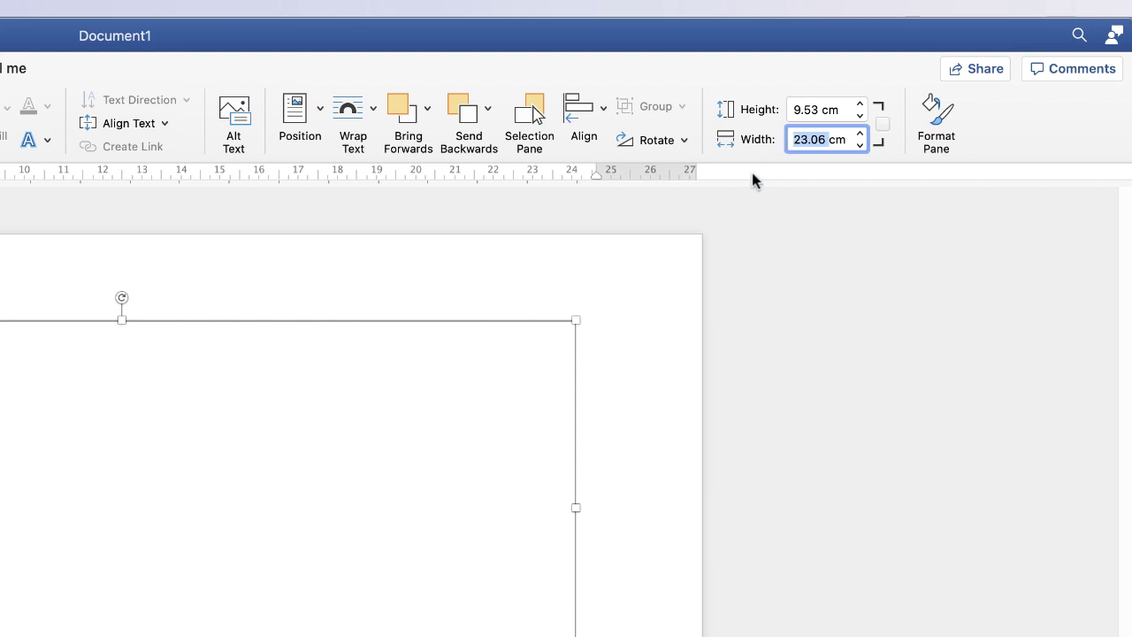
{"action": "type", "text": "21"}
{"action": "type", "text": ".695"}
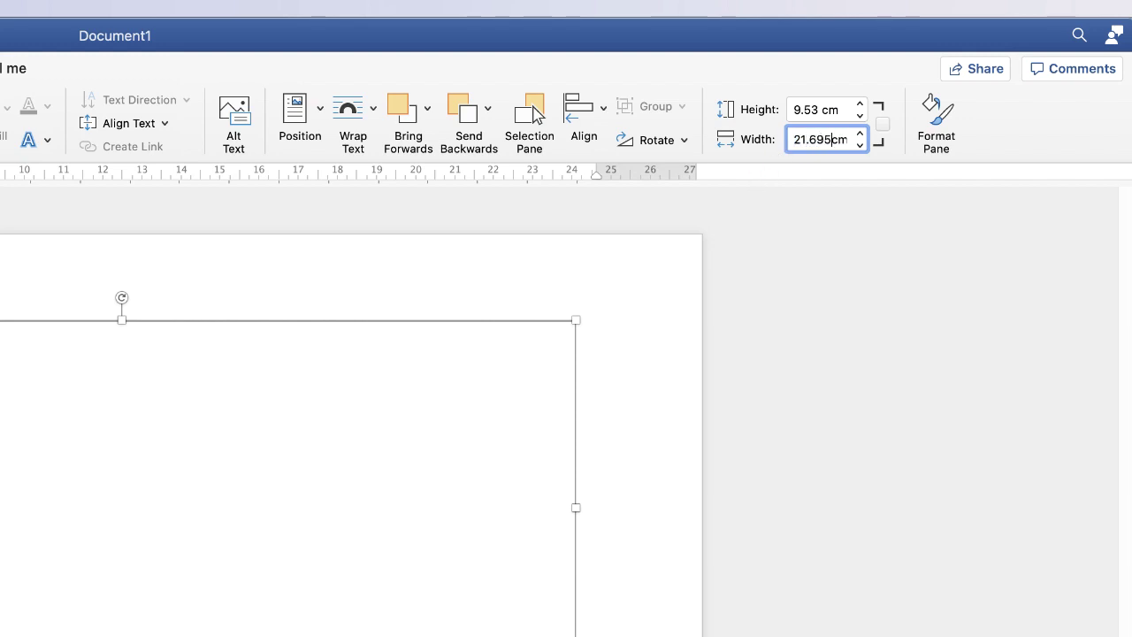
{"action": "key", "text": "Return"}
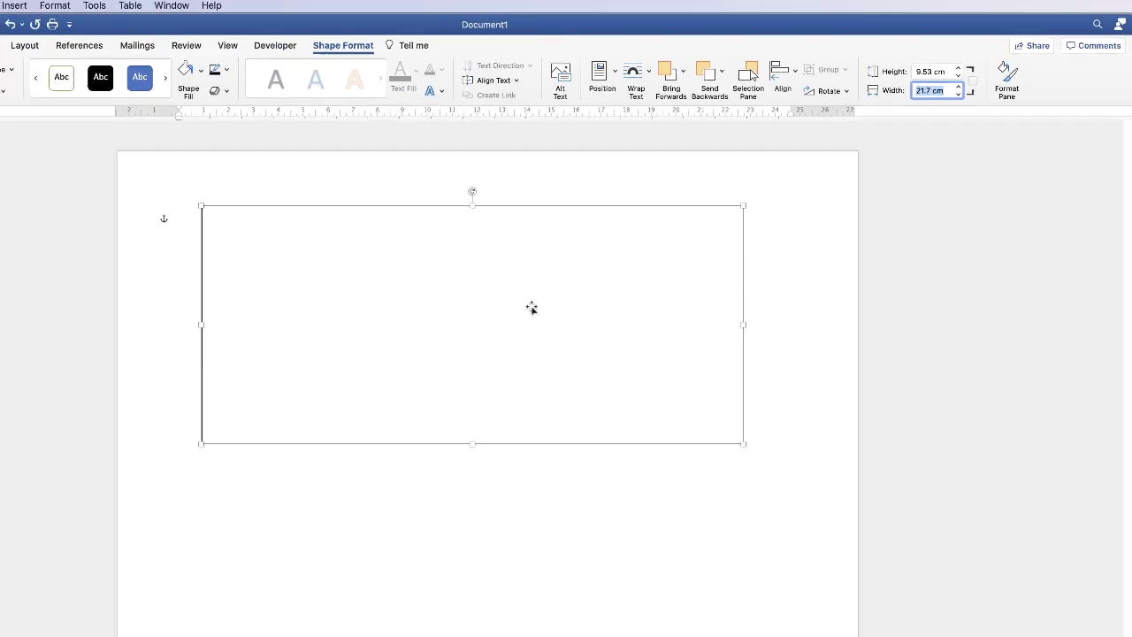
Reposition the rectangle roughly centred in the upper half of the page and deselect it
{"action": "left_click_drag", "start_coordinate": [521, 285], "coordinate": [562, 460]}
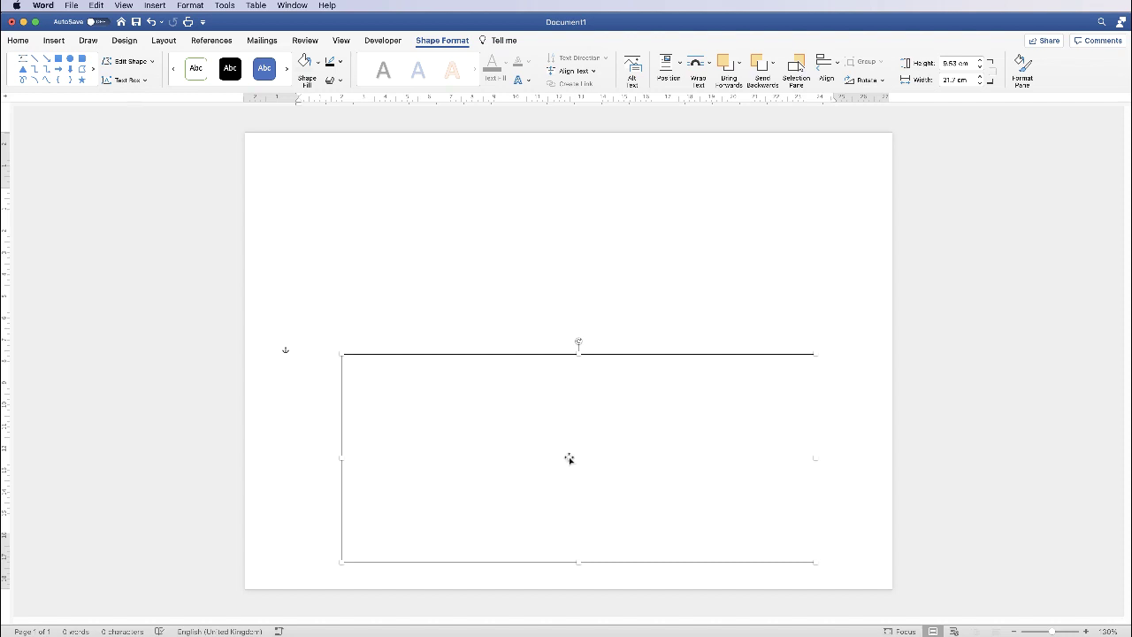
{"action": "left_click_drag", "start_coordinate": [567, 456], "coordinate": [550, 293]}
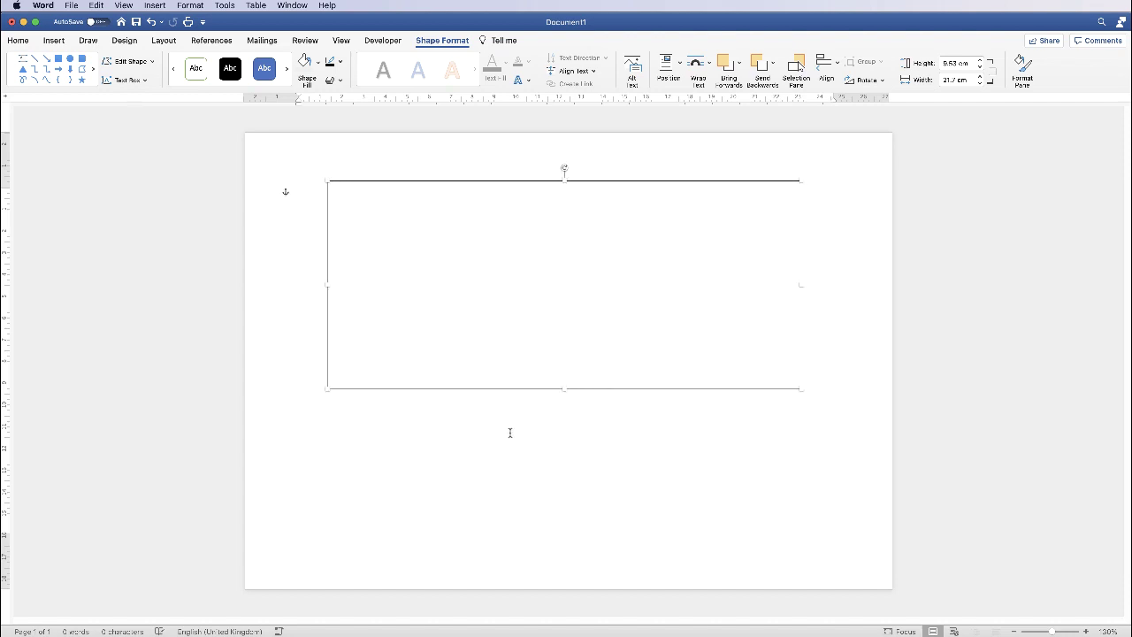
{"action": "left_click", "coordinate": [448, 434]}
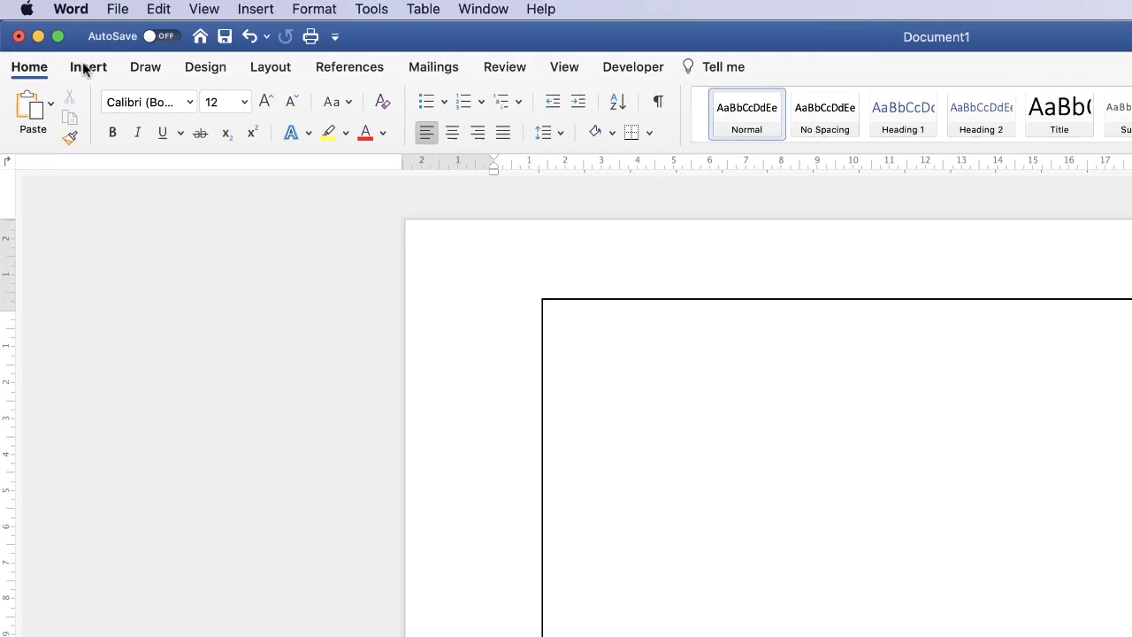
Insert the grey industrial hall picture with orange-banded capsules from a file on the Desktop
{"action": "left_click", "coordinate": [88, 67]}
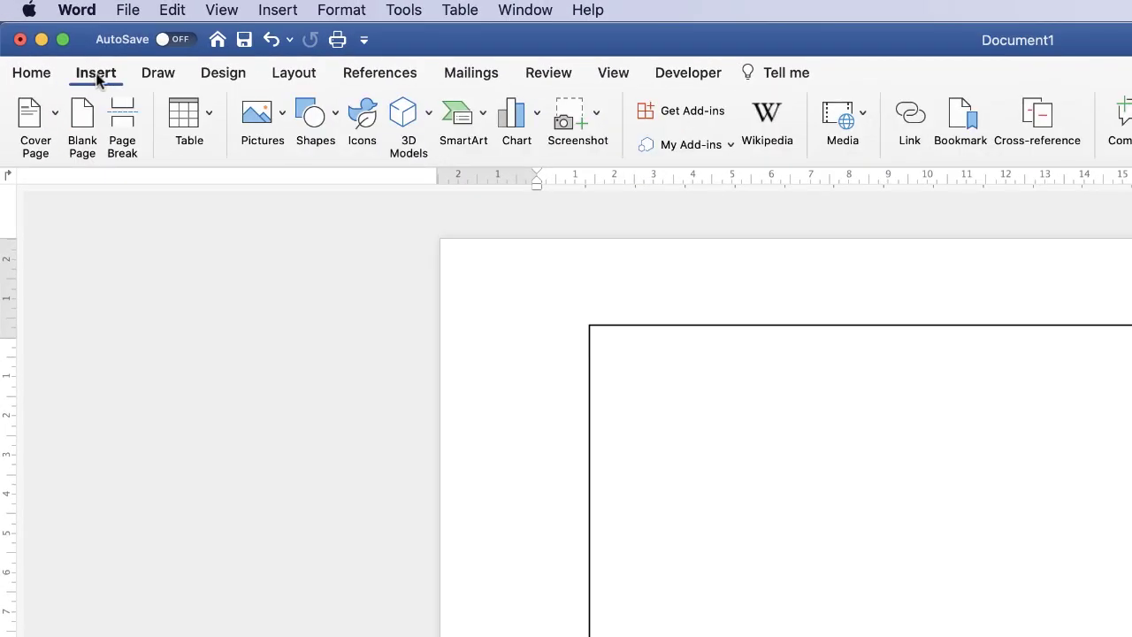
{"action": "left_click", "coordinate": [284, 111]}
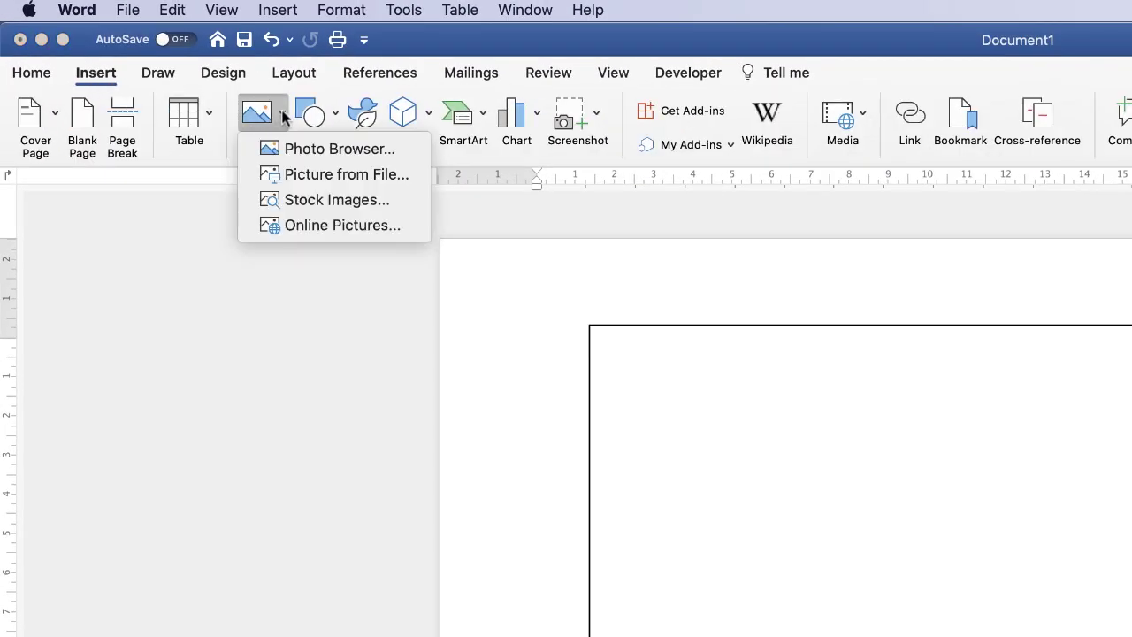
{"action": "left_click", "coordinate": [298, 175]}
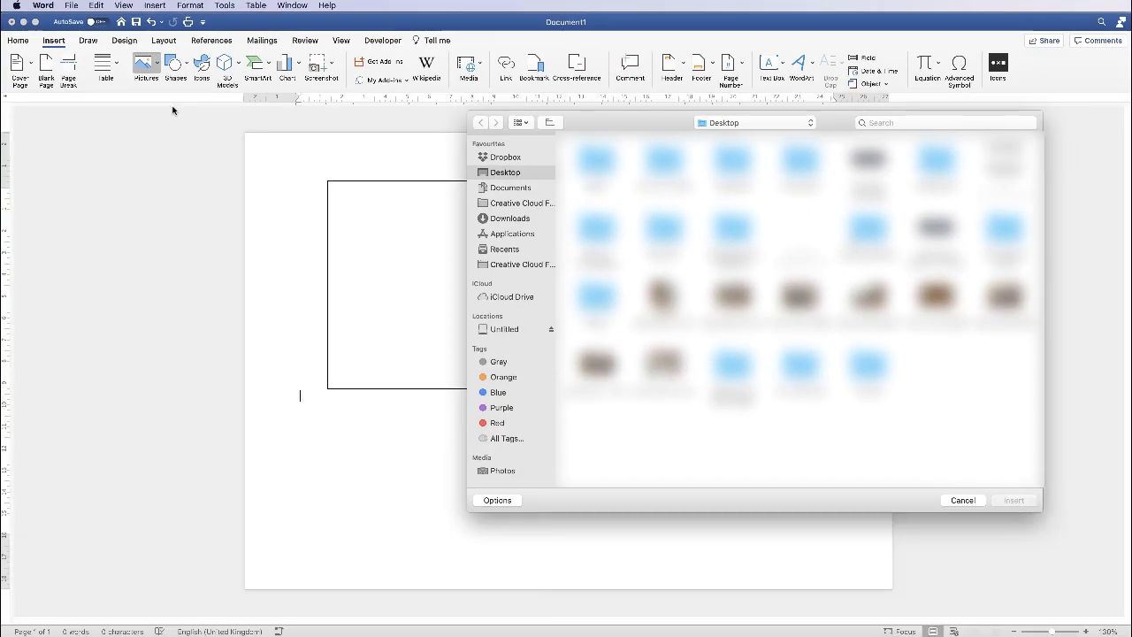
{"action": "left_click", "coordinate": [1013, 501]}
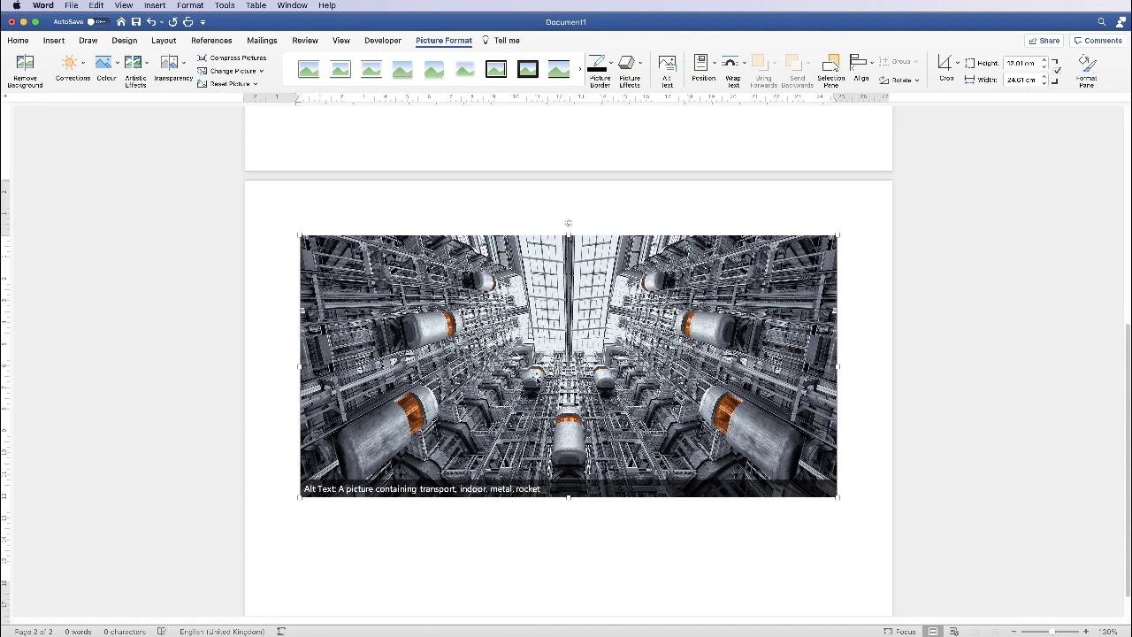
Set the inserted picture's text wrapping to In Front of Text
{"action": "left_click_drag", "start_coordinate": [536, 375], "coordinate": [521, 356]}
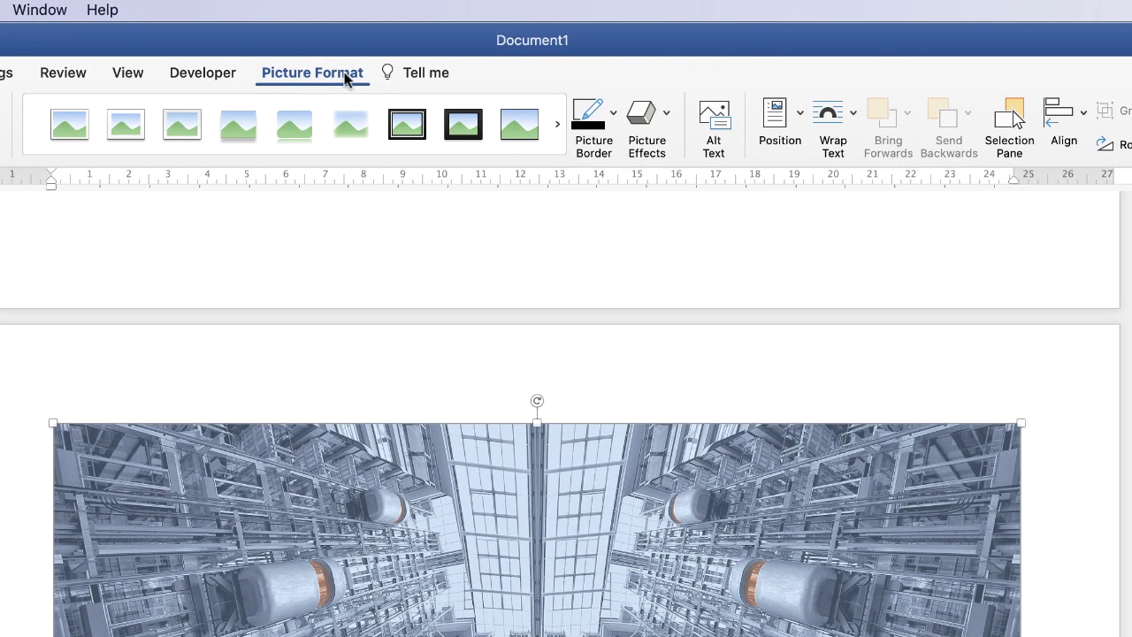
{"action": "left_click", "coordinate": [854, 114]}
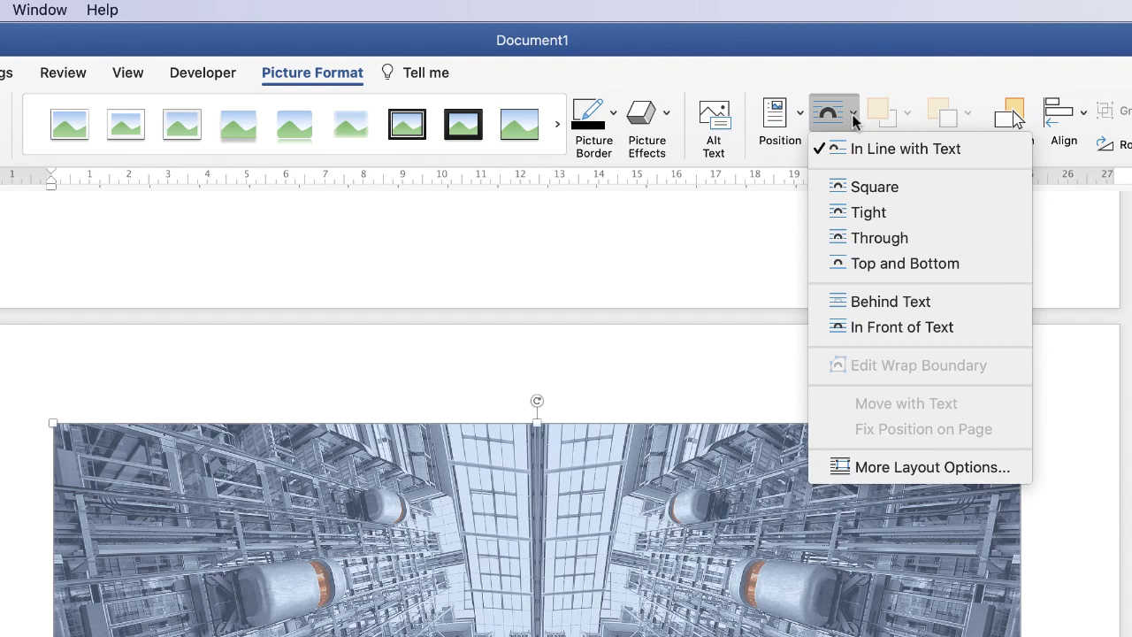
{"action": "left_click", "coordinate": [905, 329]}
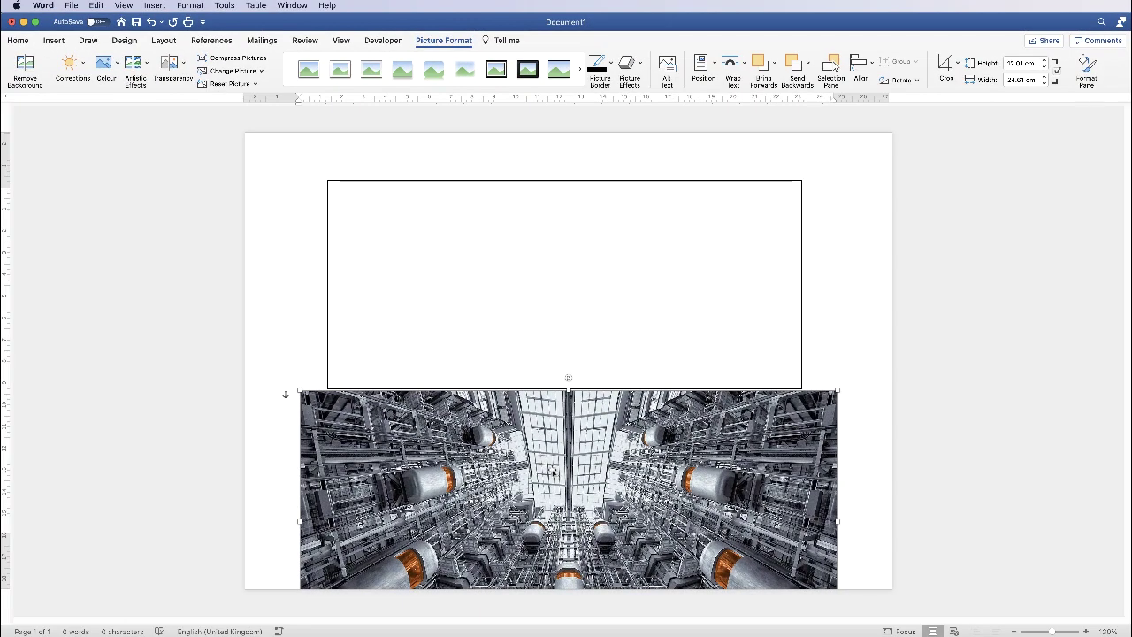
Move the picture onto the rectangle's upper-left corner and scale it proportionally down to about 21.5 cm wide
{"action": "left_click_drag", "start_coordinate": [510, 636], "coordinate": [512, 603]}
{"action": "left_click_drag", "start_coordinate": [552, 334], "coordinate": [581, 265]}
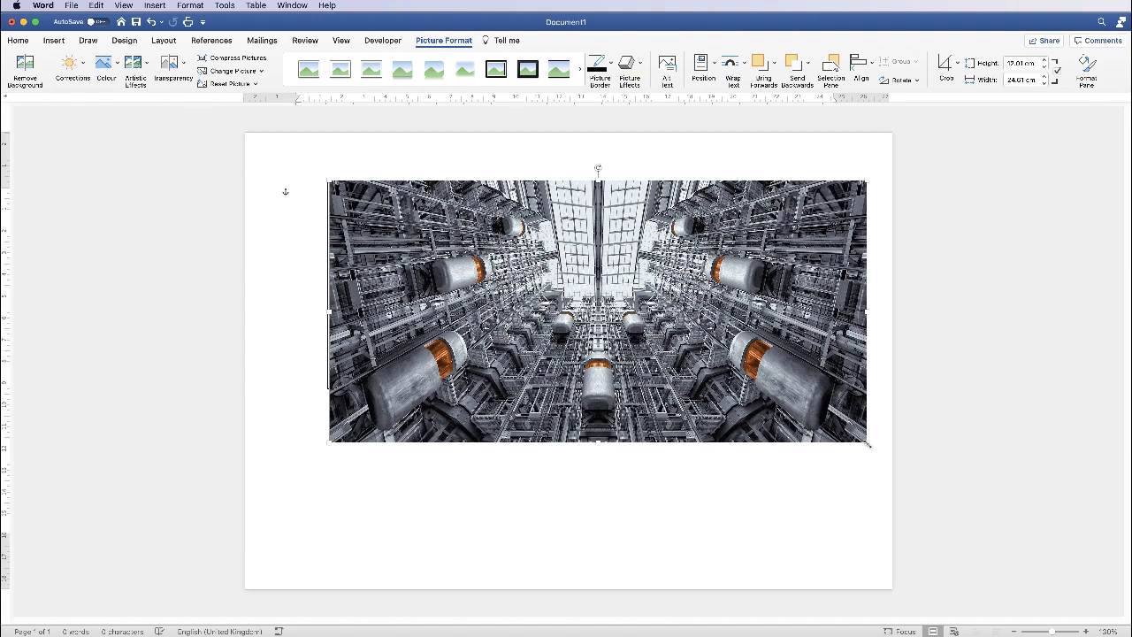
{"action": "left_click_drag", "start_coordinate": [868, 445], "coordinate": [800, 409]}
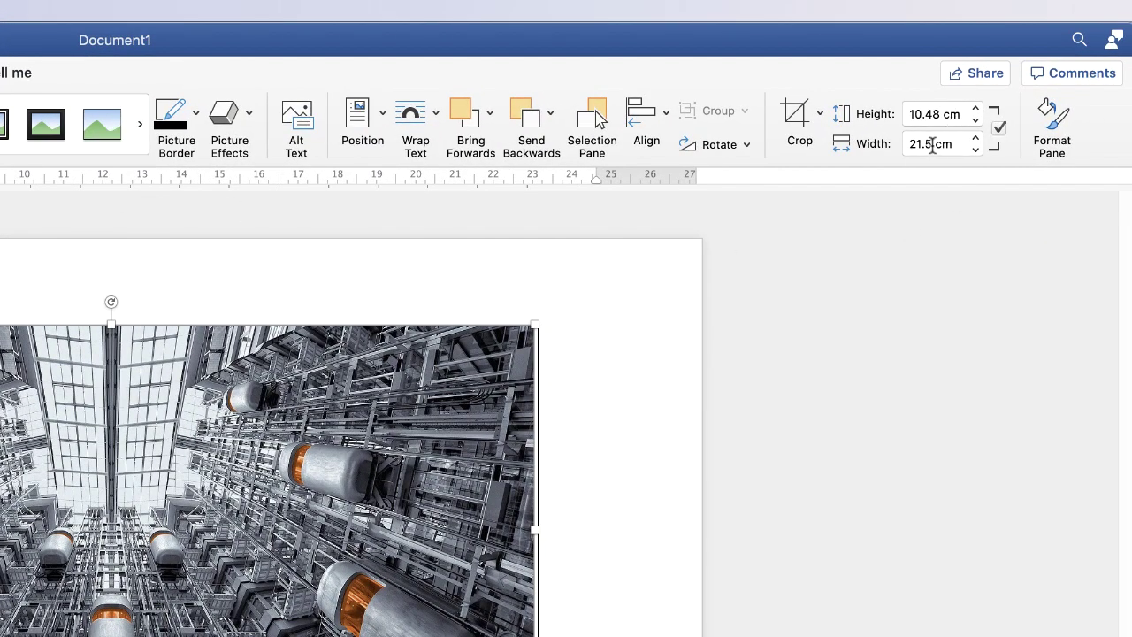
Unlock the picture's aspect ratio and set its width to 21.7 cm
{"action": "left_click", "coordinate": [998, 129]}
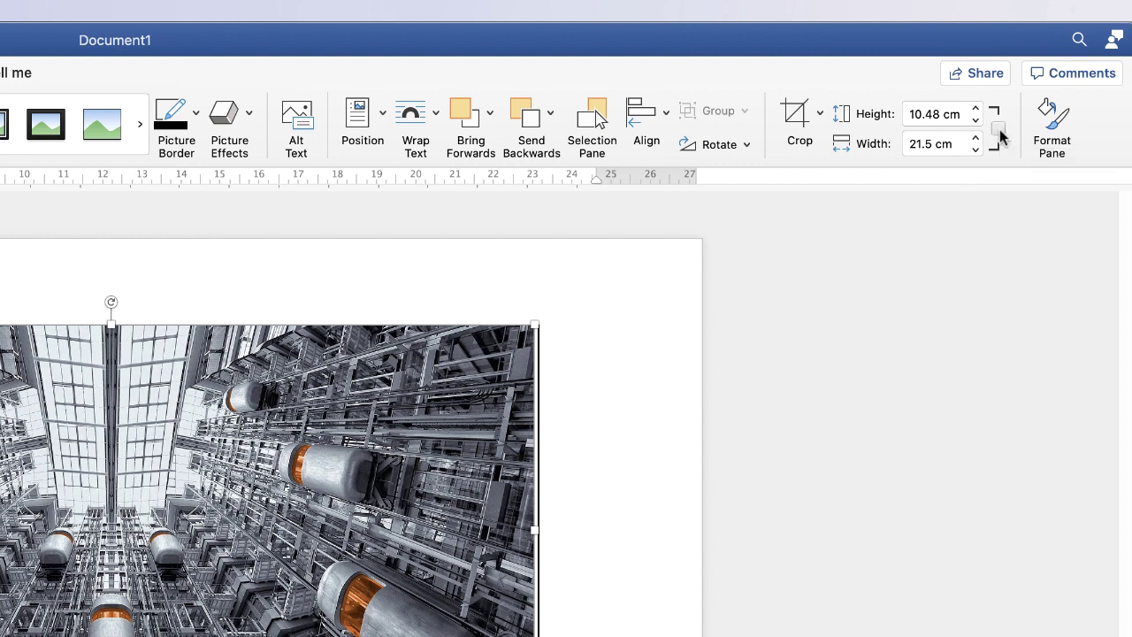
{"action": "double_click", "coordinate": [929, 144]}
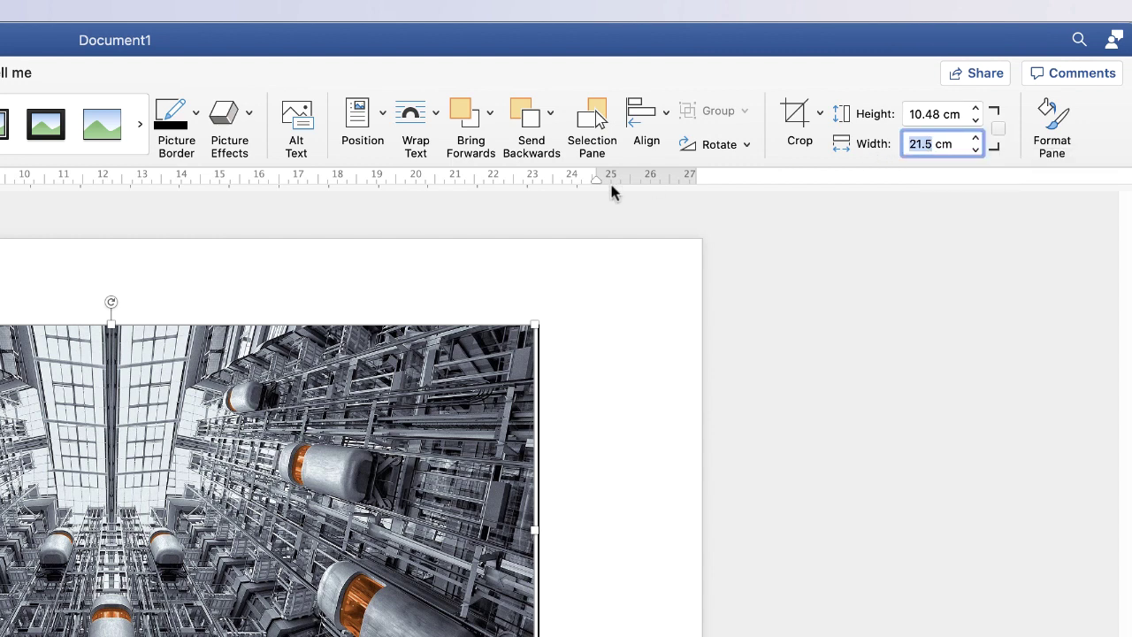
{"action": "type", "text": "21"}
{"action": "type", "text": ".7"}
{"action": "key", "text": "Return"}
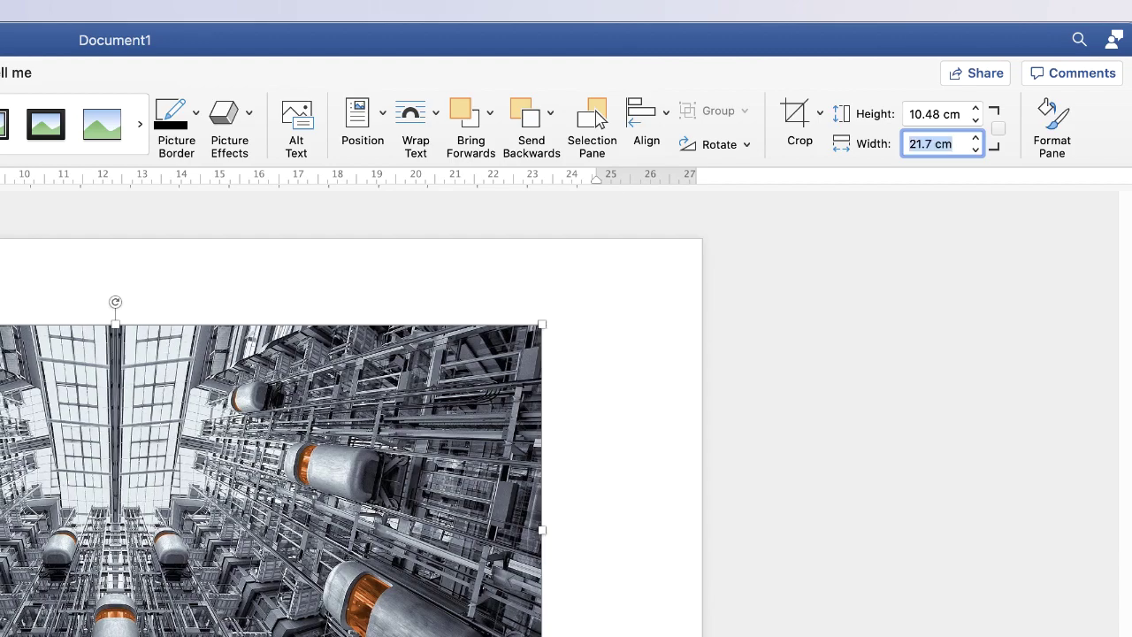
Realign the picture over the rectangle so that their upper and side edges coincide
{"action": "left_click_drag", "start_coordinate": [19, 500], "coordinate": [23, 600]}
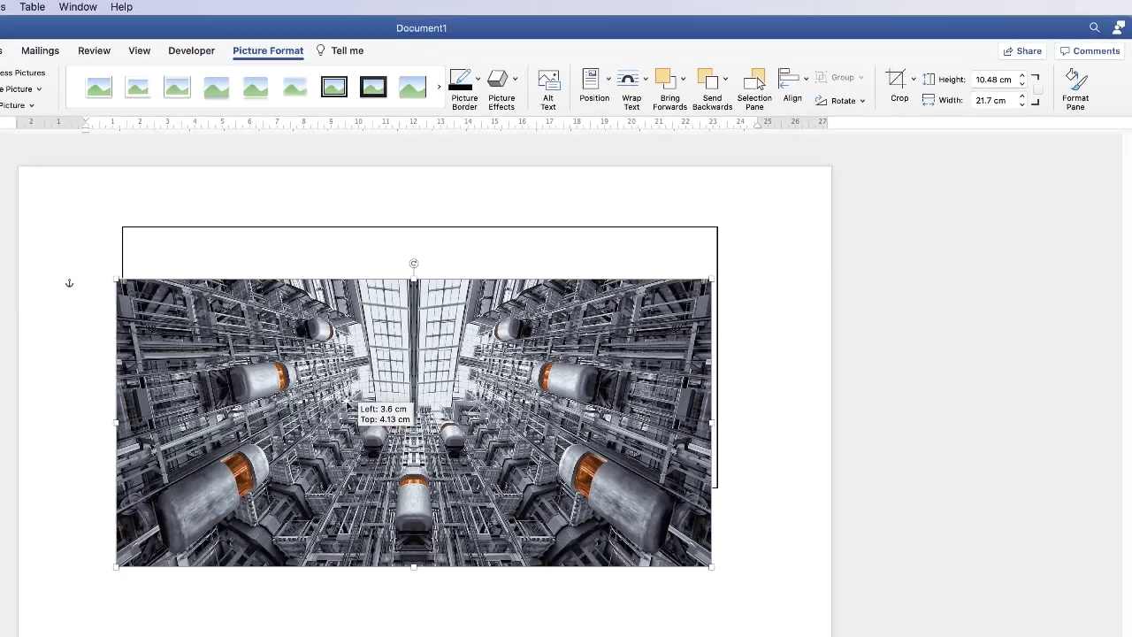
{"action": "left_click_drag", "start_coordinate": [566, 349], "coordinate": [562, 293]}
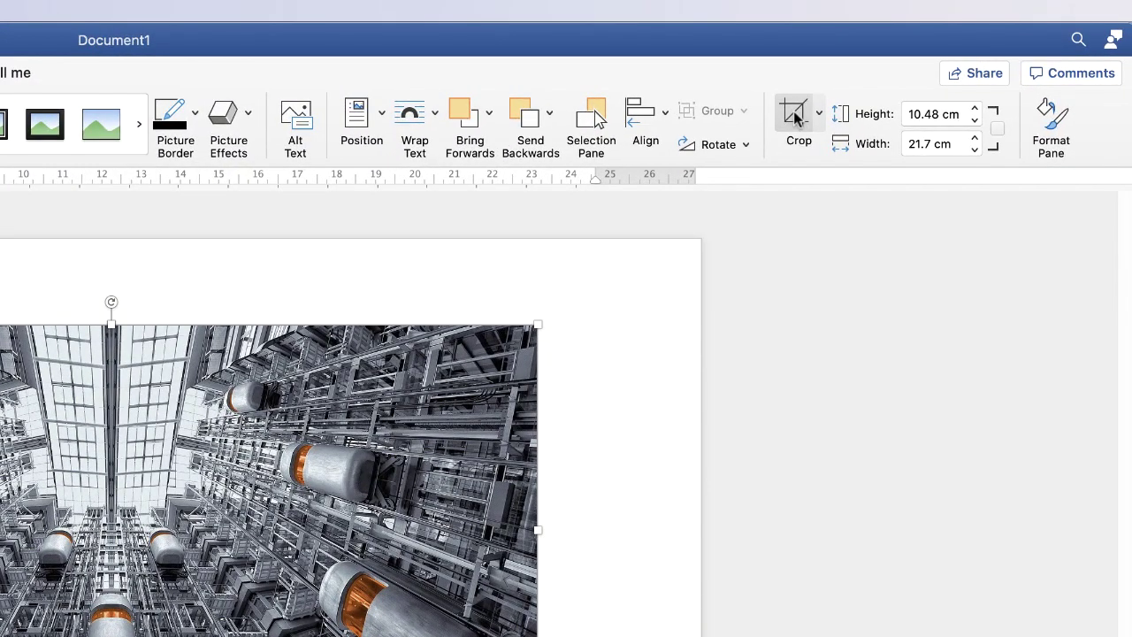
Crop the picture to a height of 9.53 cm and shift the image upward inside the crop frame to trim its upper strip
{"action": "left_click", "coordinate": [795, 120]}
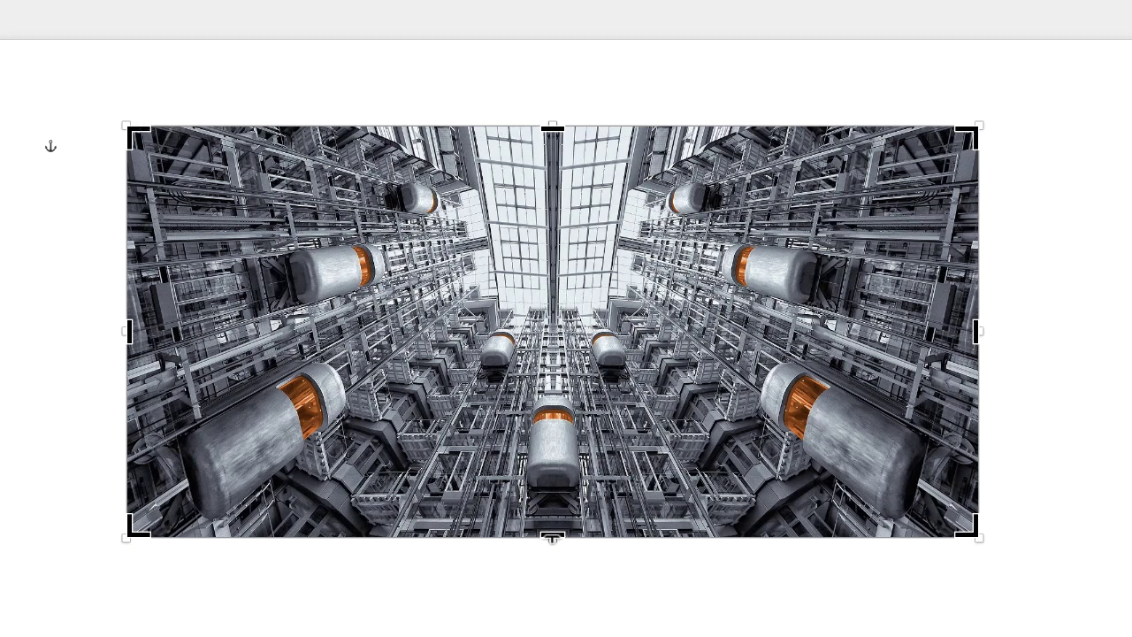
{"action": "left_click_drag", "start_coordinate": [552, 535], "coordinate": [552, 496]}
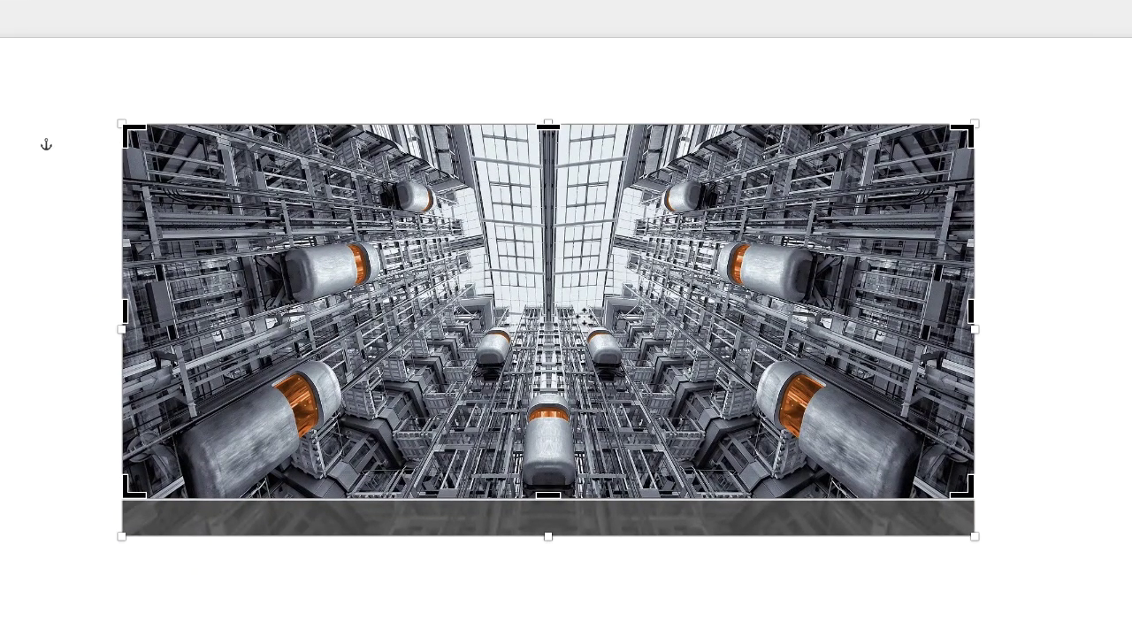
{"action": "left_click_drag", "start_coordinate": [156, 519], "coordinate": [155, 509]}
{"action": "left_click_drag", "start_coordinate": [584, 304], "coordinate": [585, 272]}
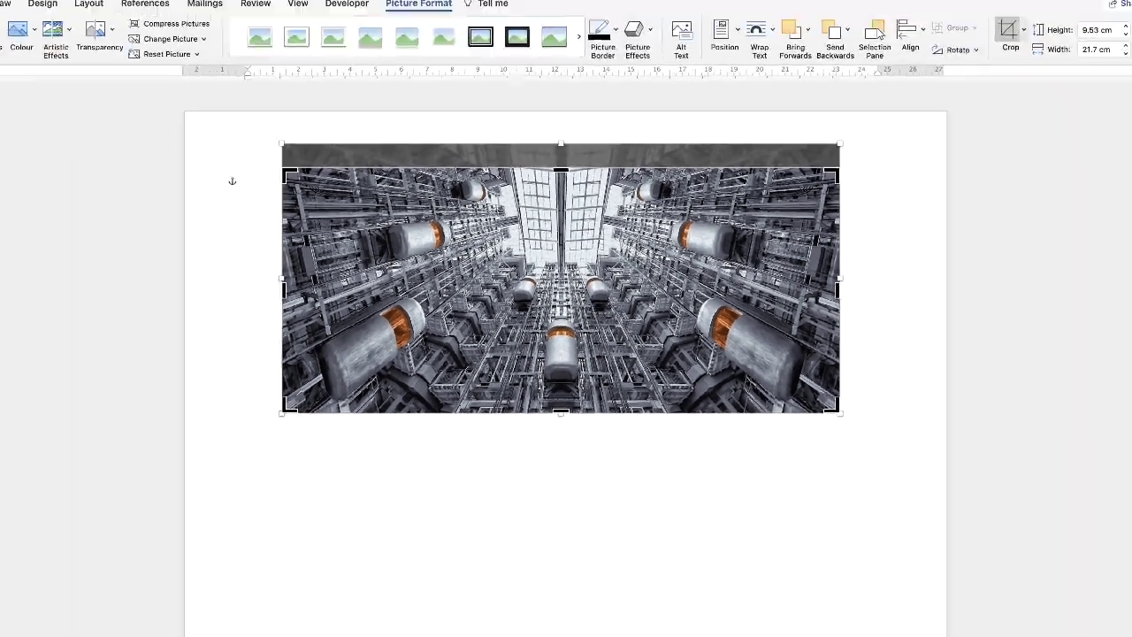
{"action": "key", "text": "Escape"}
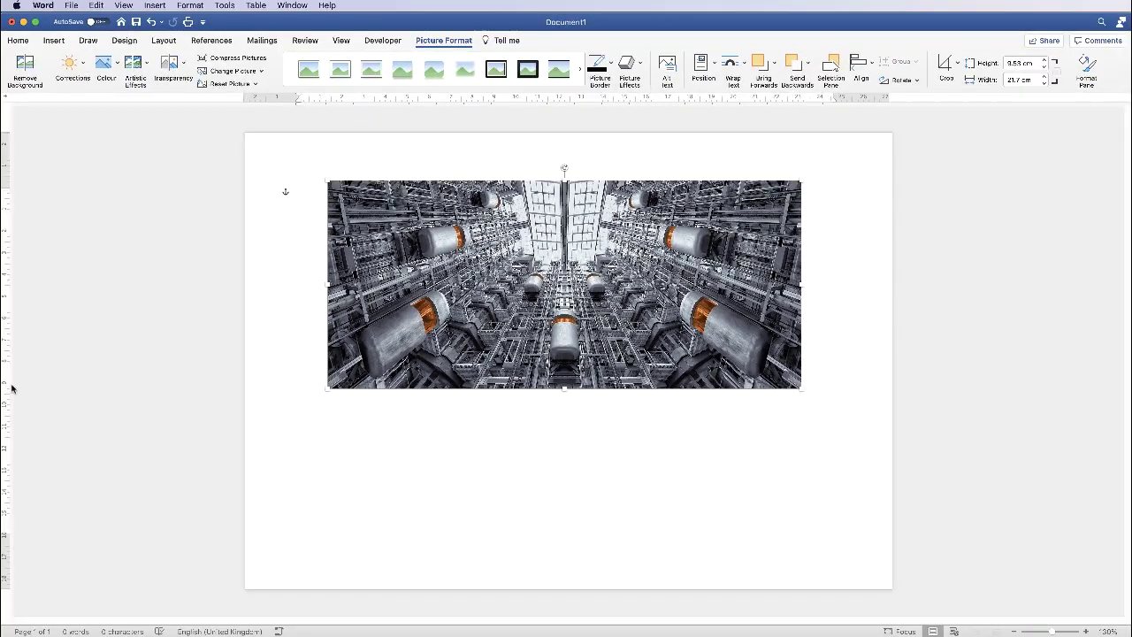
Delete the template rectangle from behind the picture and place the picture back in the upper part of the page
{"action": "left_click_drag", "start_coordinate": [567, 262], "coordinate": [568, 431]}
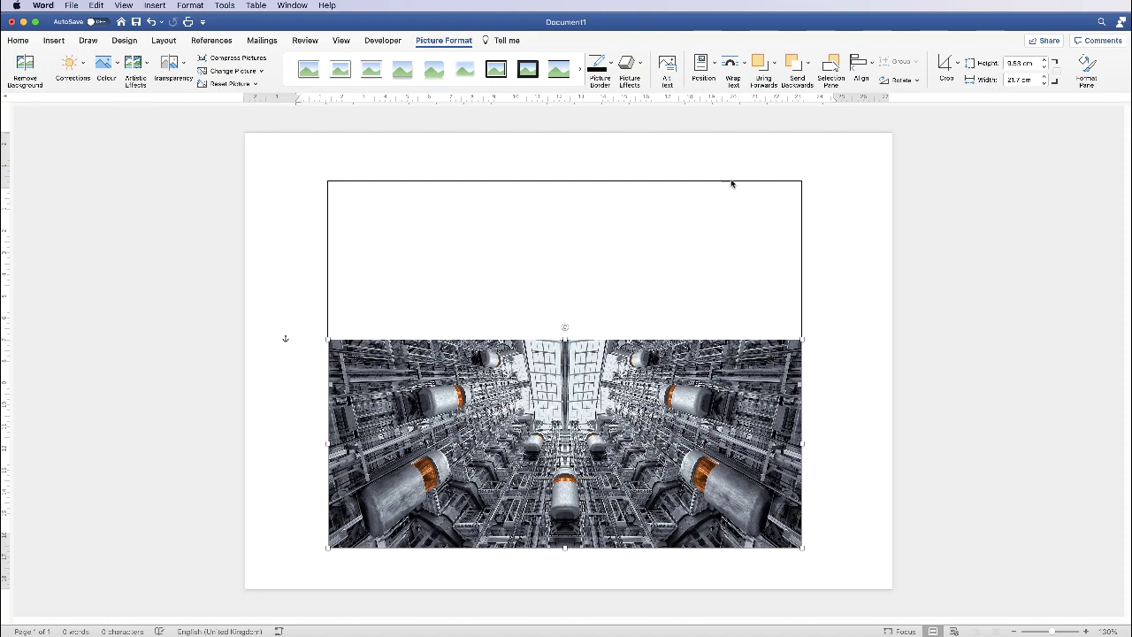
{"action": "left_click_drag", "start_coordinate": [799, 433], "coordinate": [717, 271]}
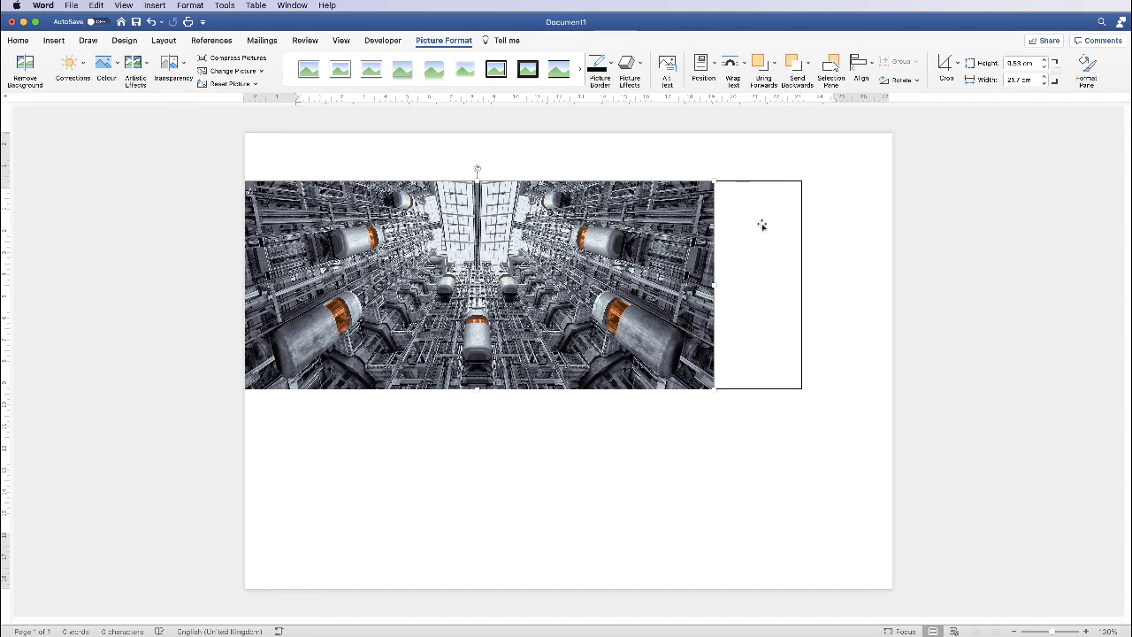
{"action": "left_click_drag", "start_coordinate": [714, 387], "coordinate": [778, 566]}
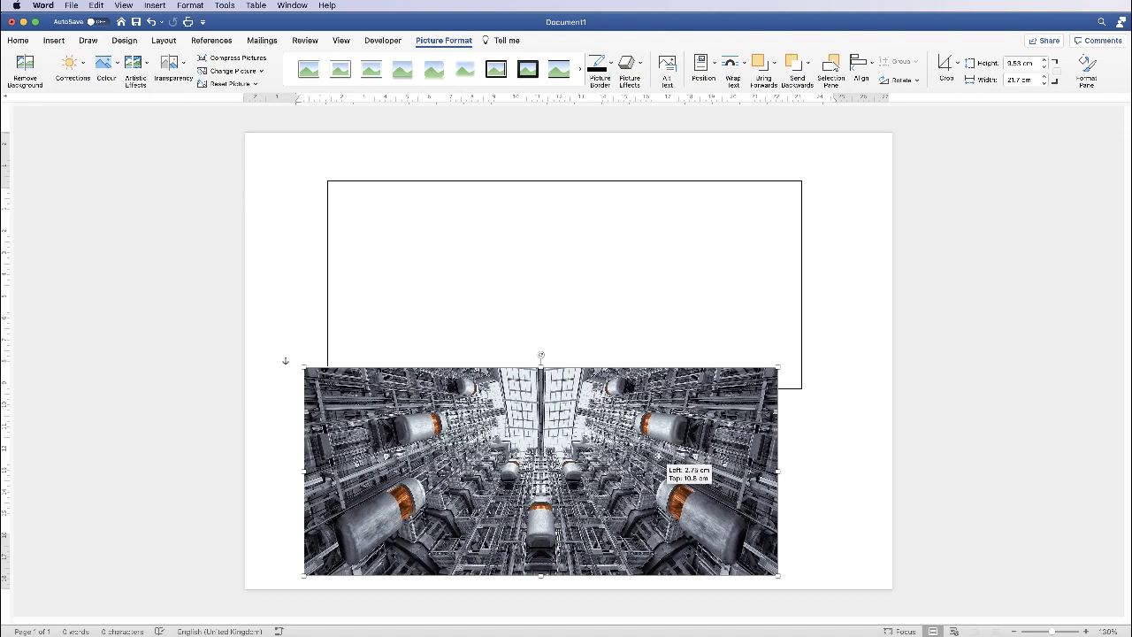
{"action": "double_click", "coordinate": [633, 179]}
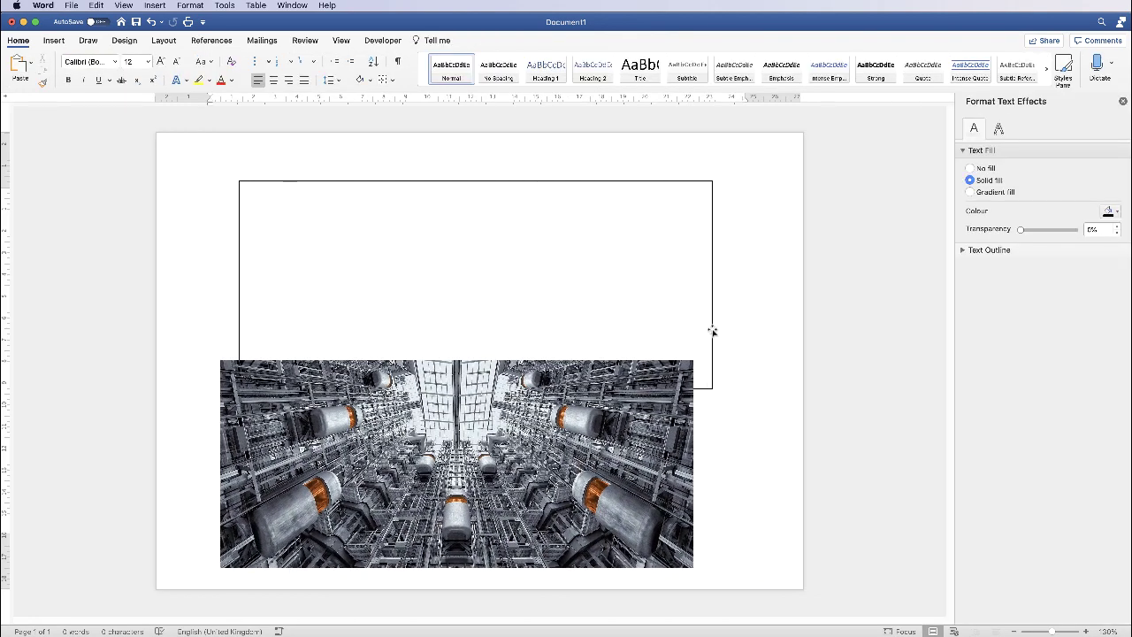
{"action": "left_click", "coordinate": [644, 288]}
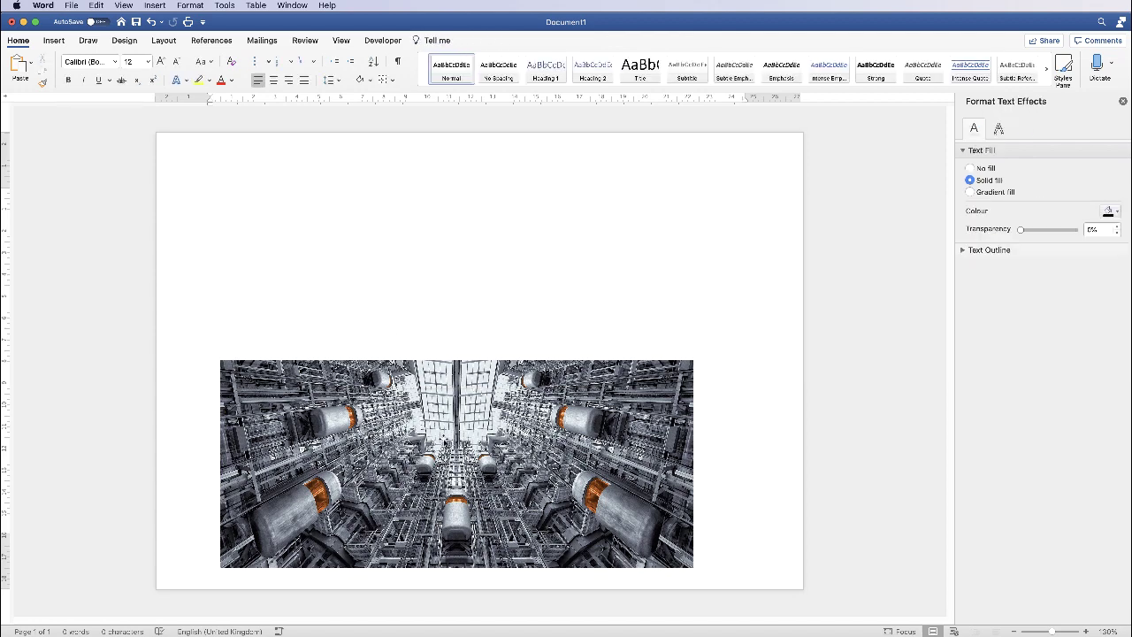
{"action": "left_click_drag", "start_coordinate": [451, 439], "coordinate": [480, 260]}
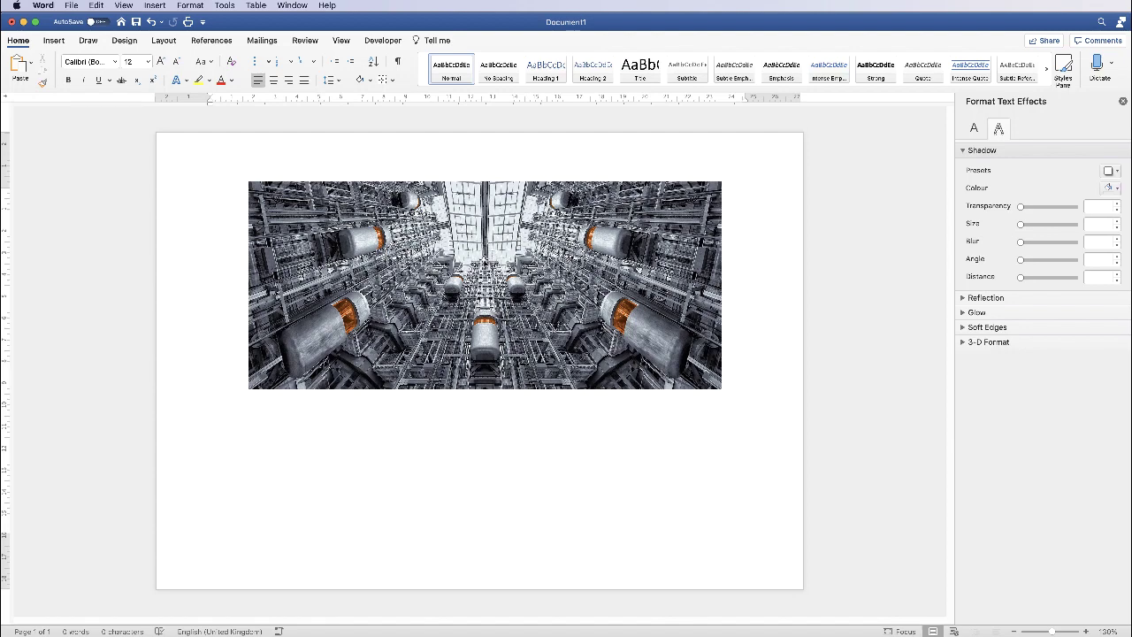
Fade the picture slightly with the second-least transparent transparency preset
{"action": "left_click", "coordinate": [483, 262]}
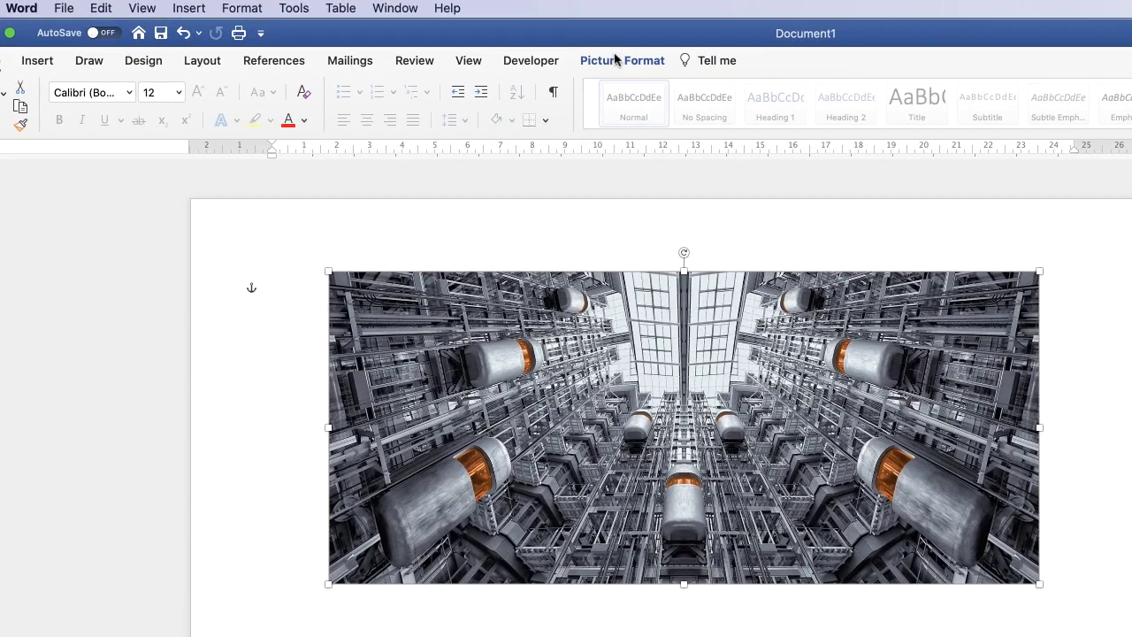
{"action": "left_click", "coordinate": [429, 40]}
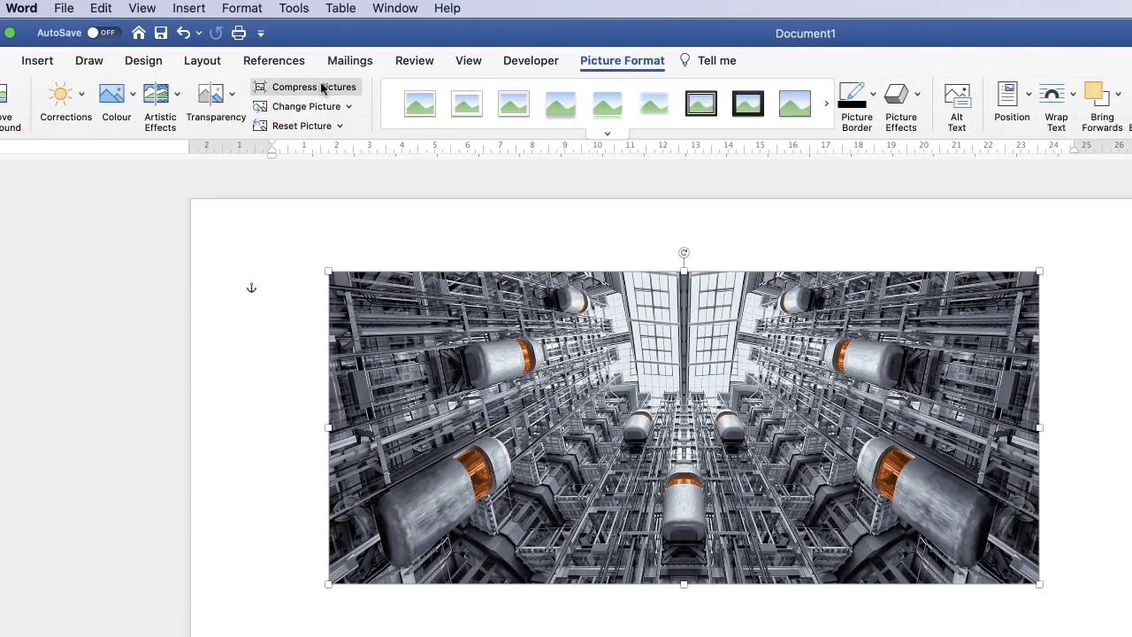
{"action": "left_click", "coordinate": [233, 94]}
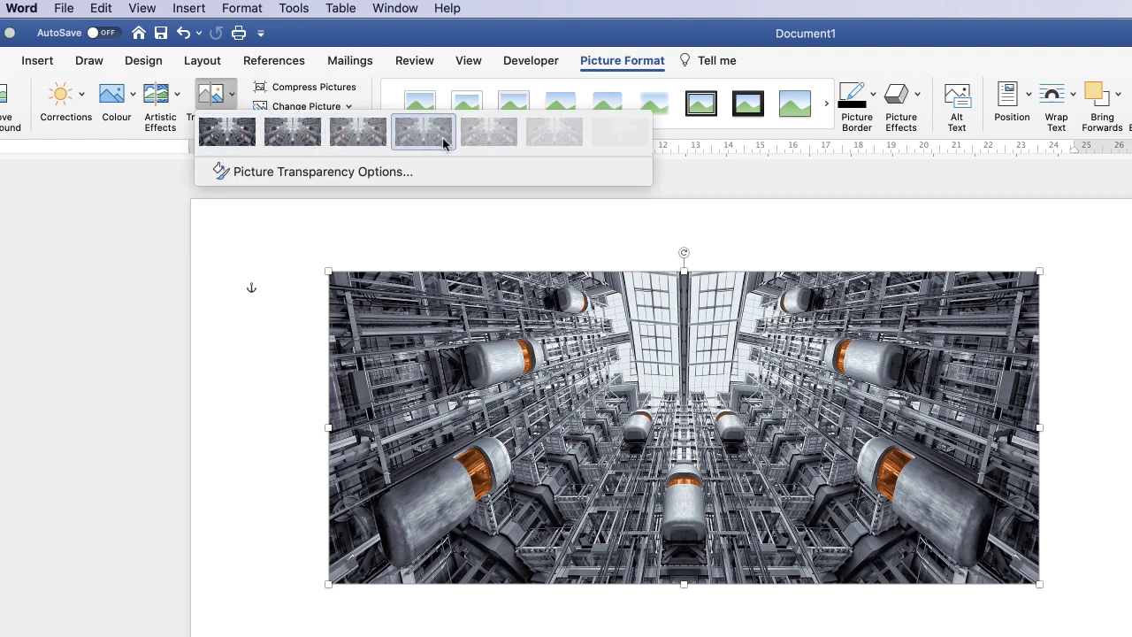
{"action": "left_click", "coordinate": [293, 133]}
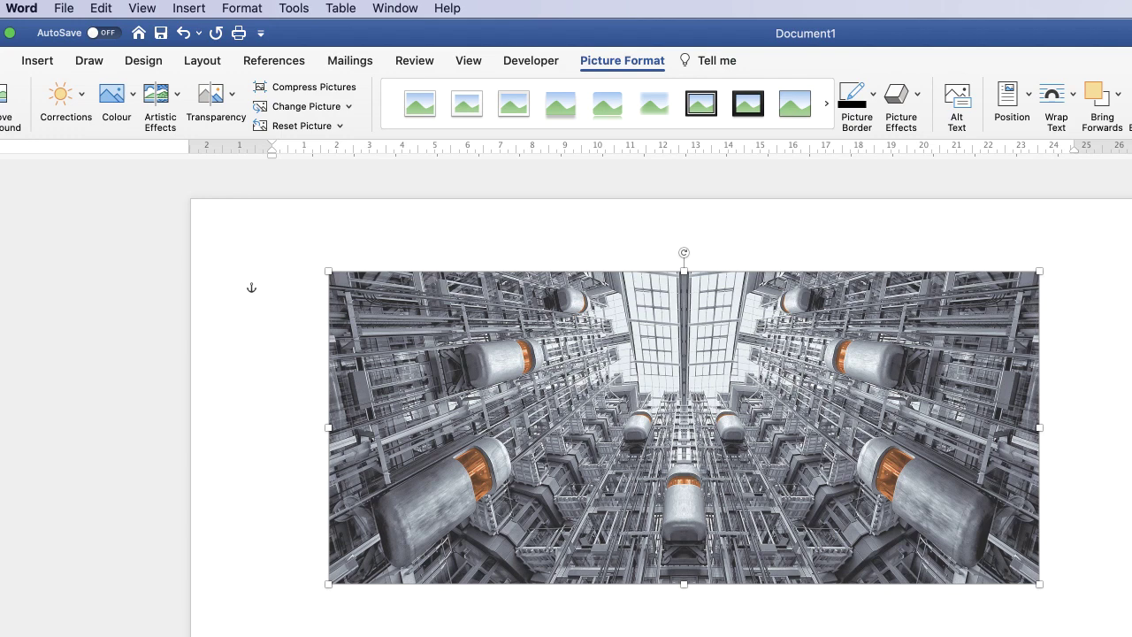
{"action": "left_click", "coordinate": [672, 631]}
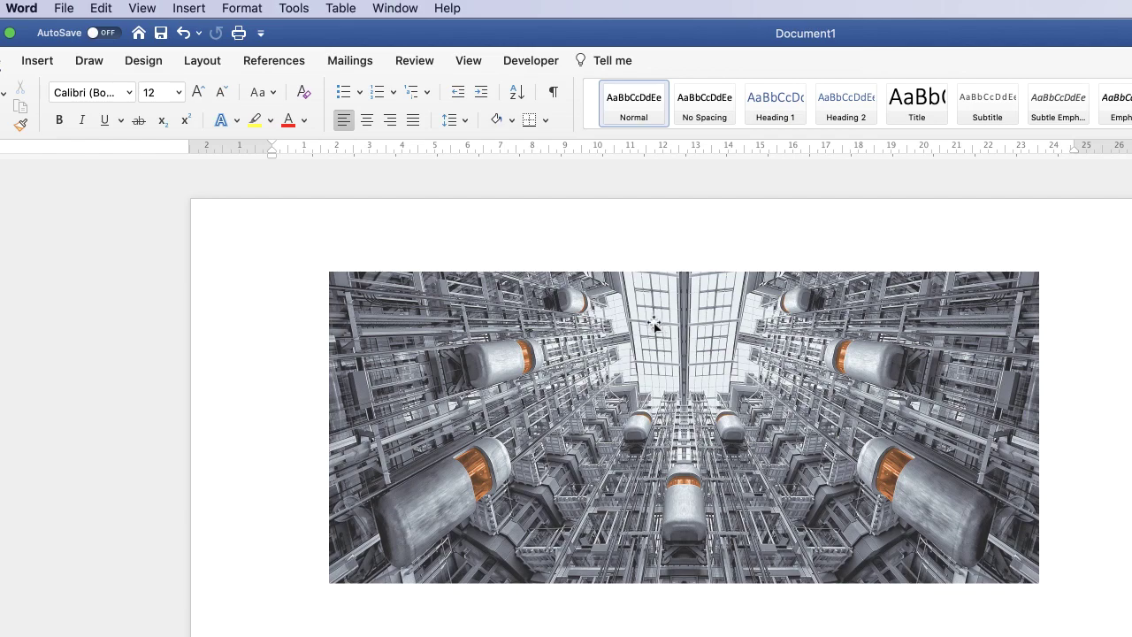
Draw a horizontal text box about 2.9 cm high over the picture's upper middle and enter the text AMBER
{"action": "left_click", "coordinate": [38, 60]}
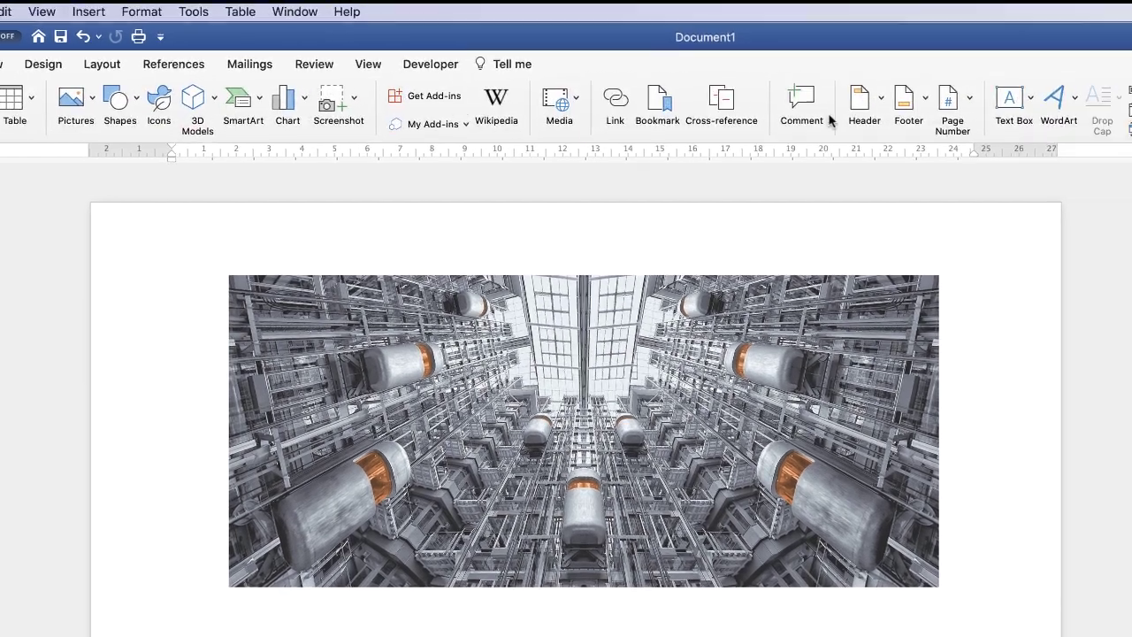
{"action": "left_click", "coordinate": [1129, 95]}
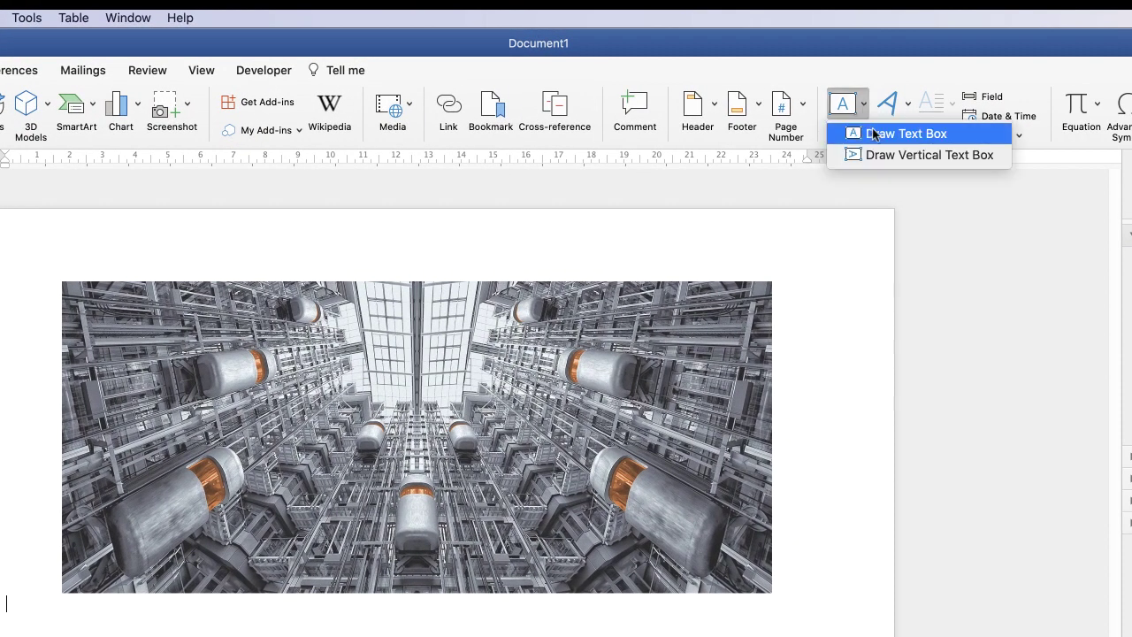
{"action": "left_click", "coordinate": [902, 134]}
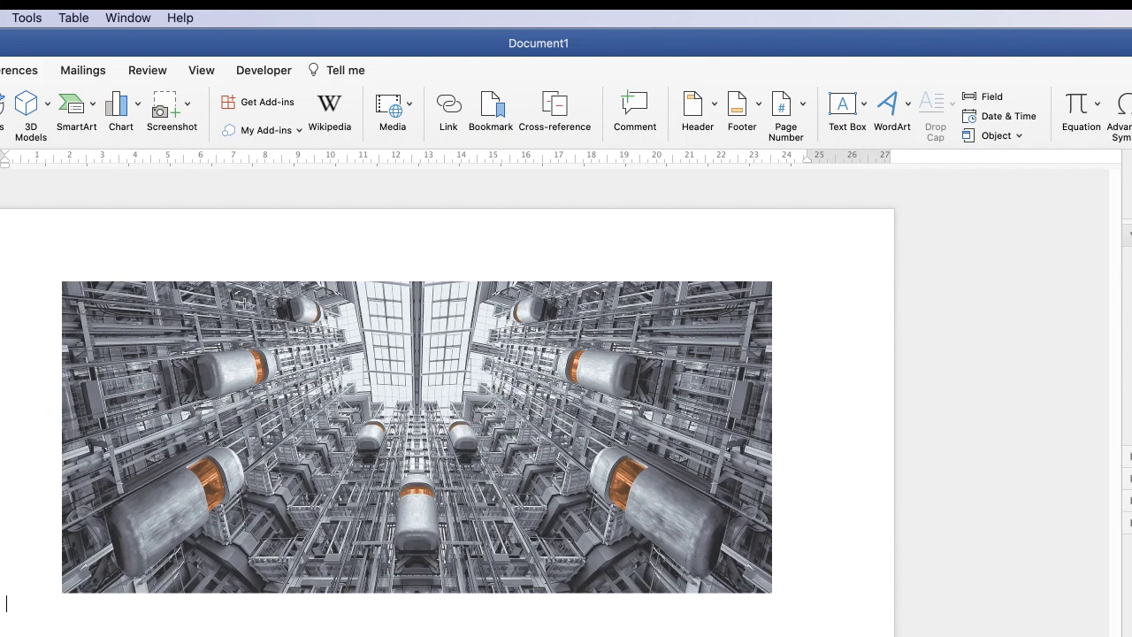
{"action": "left_click_drag", "start_coordinate": [242, 302], "coordinate": [601, 395]}
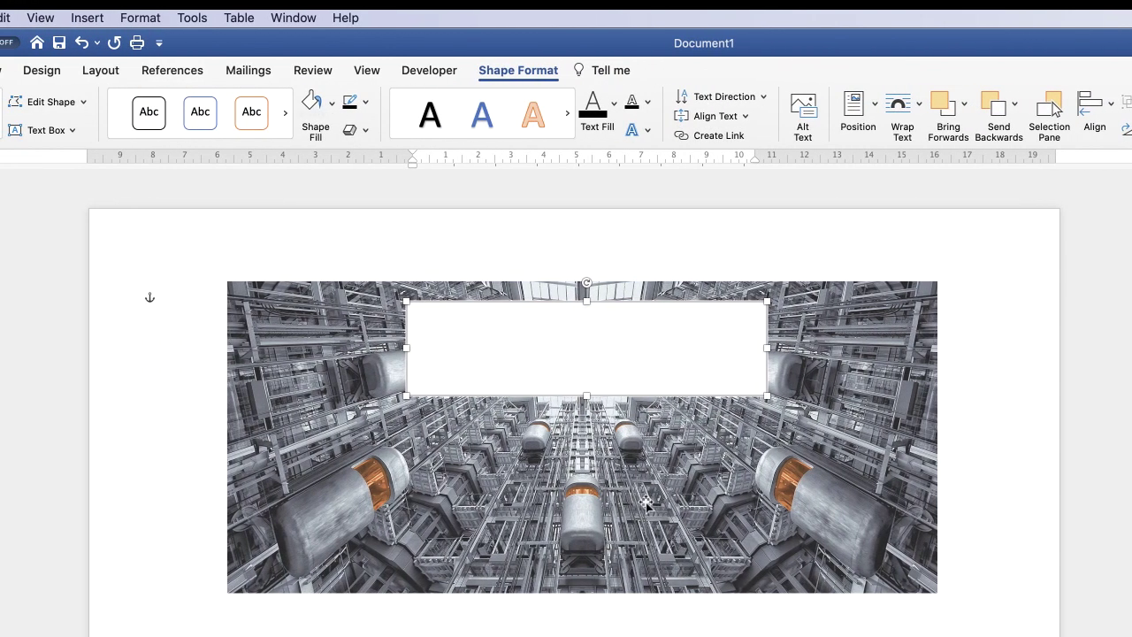
{"action": "type", "text": "AMBER"}
Format the text AMBER in the Avenir font at size 36
{"action": "left_click_drag", "start_coordinate": [457, 318], "coordinate": [415, 322]}
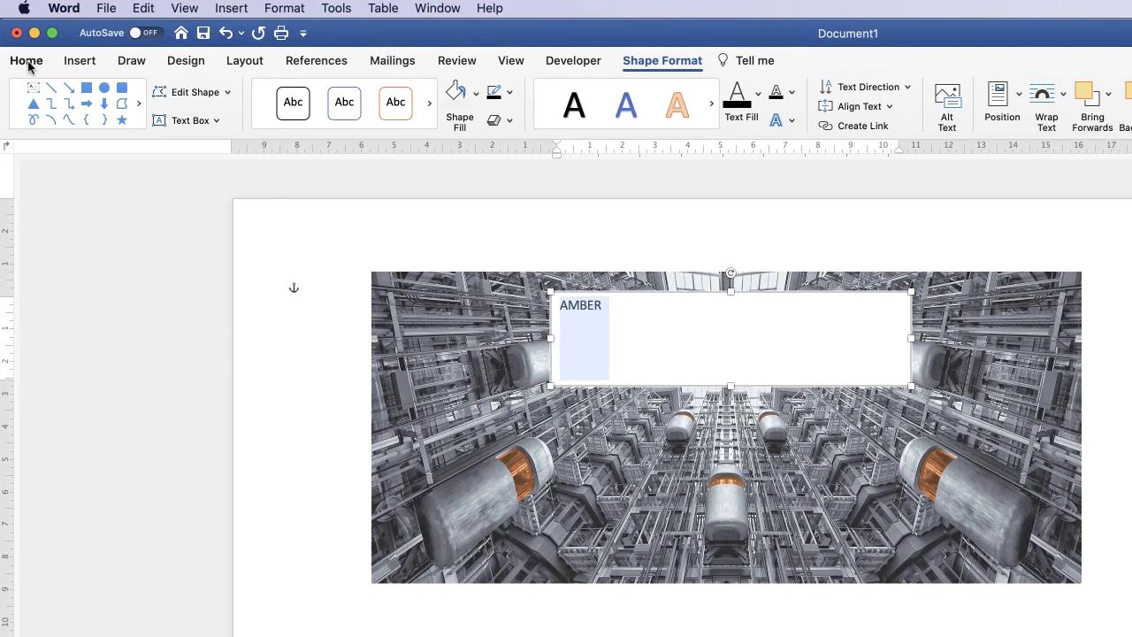
{"action": "left_click", "coordinate": [2, 71]}
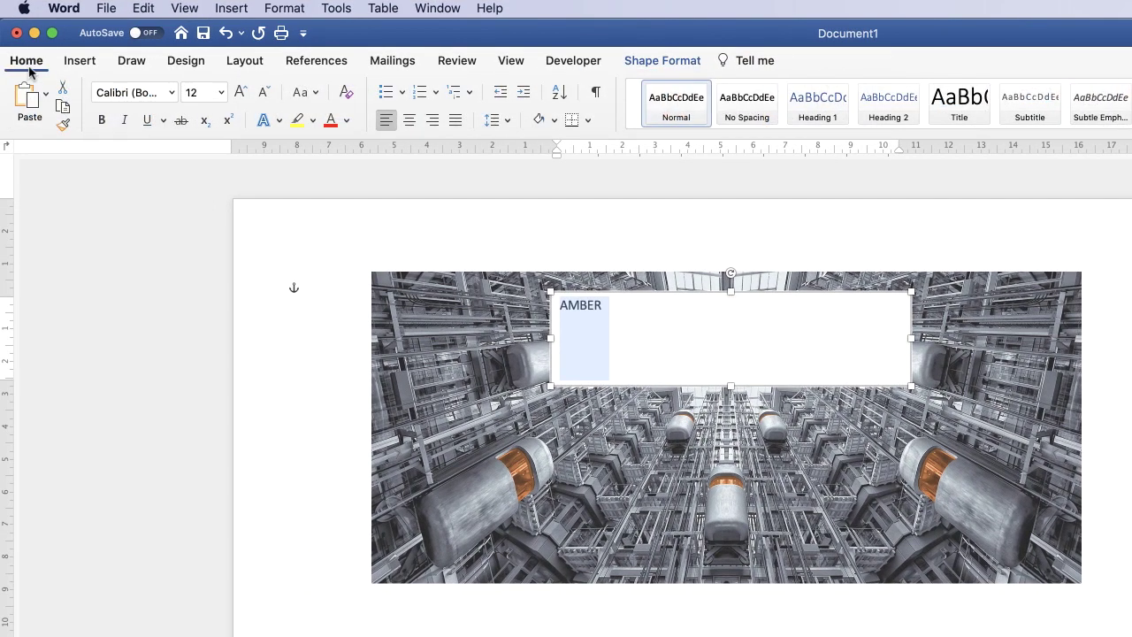
{"action": "left_click", "coordinate": [240, 92]}
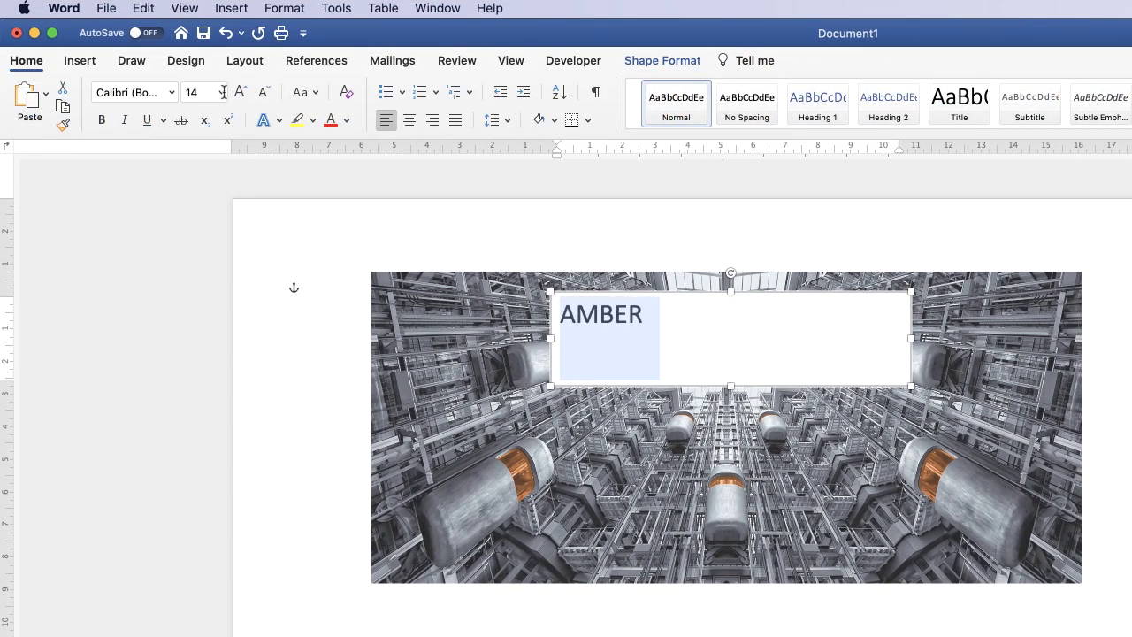
{"action": "double_click", "coordinate": [223, 91]}
{"action": "type", "text": "24"}
{"action": "left_click", "coordinate": [171, 93]}
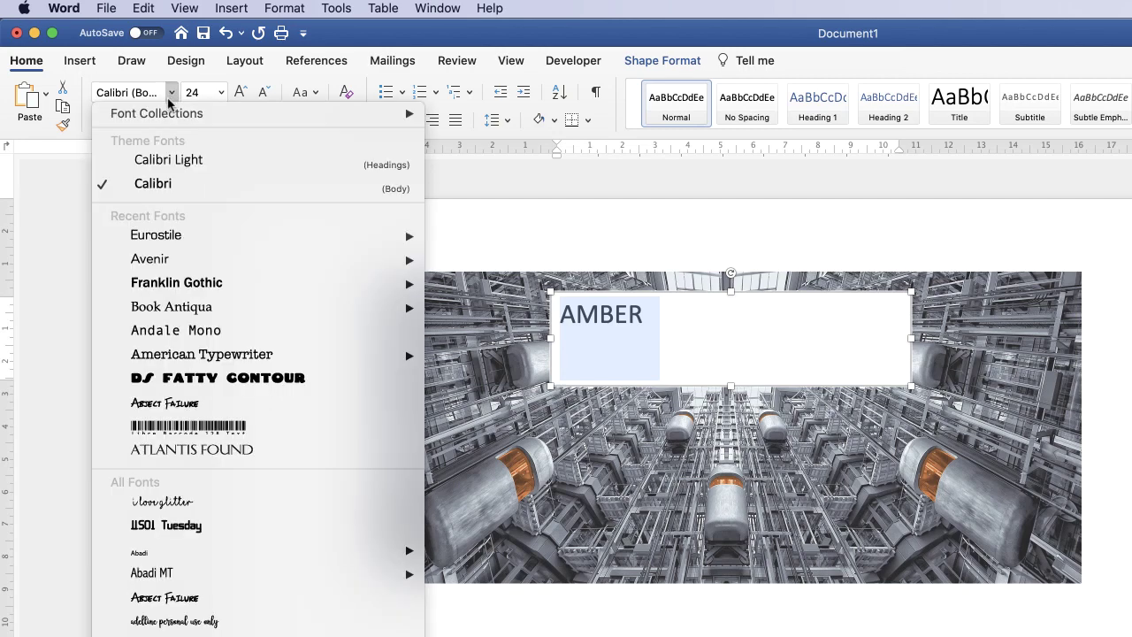
{"action": "left_click", "coordinate": [156, 258]}
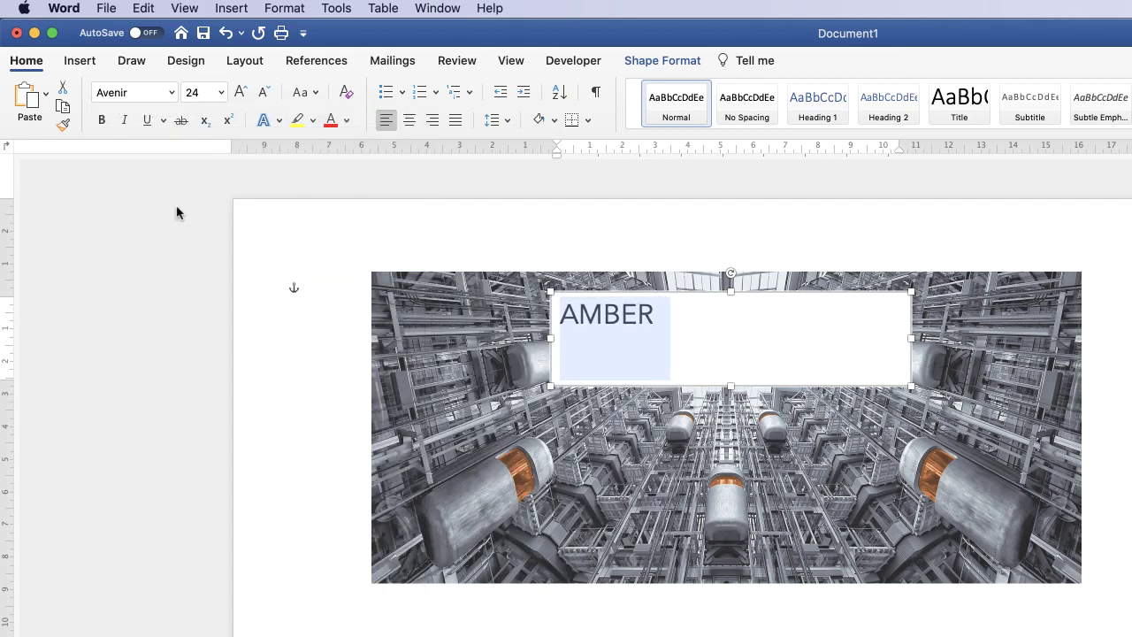
{"action": "left_click", "coordinate": [239, 92]}
{"action": "left_click", "coordinate": [239, 93]}
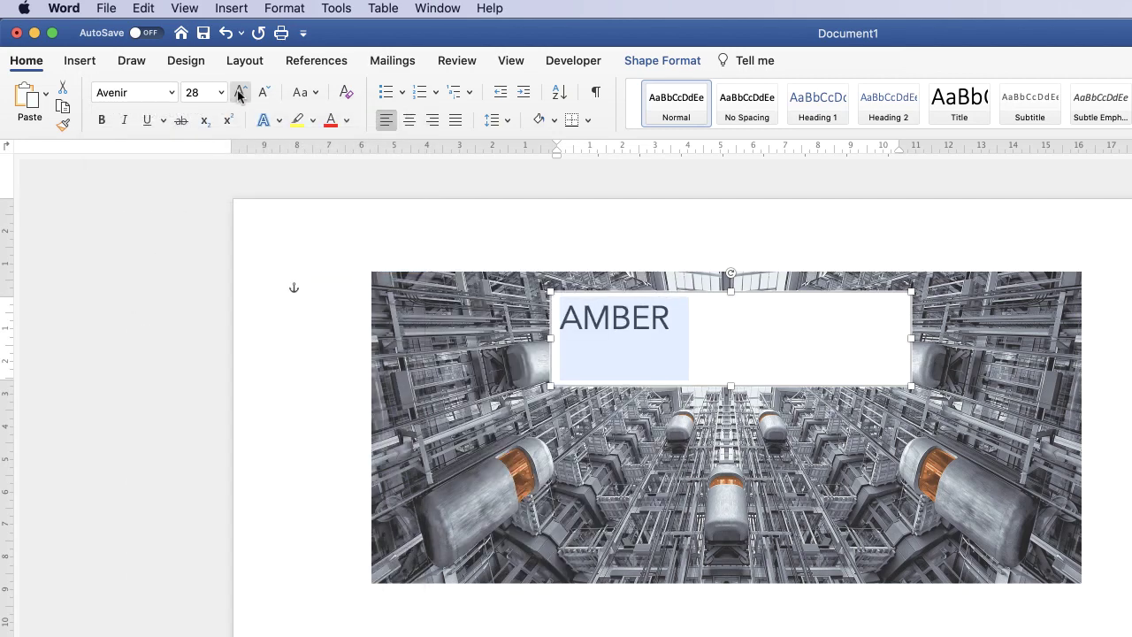
{"action": "left_click", "coordinate": [239, 93]}
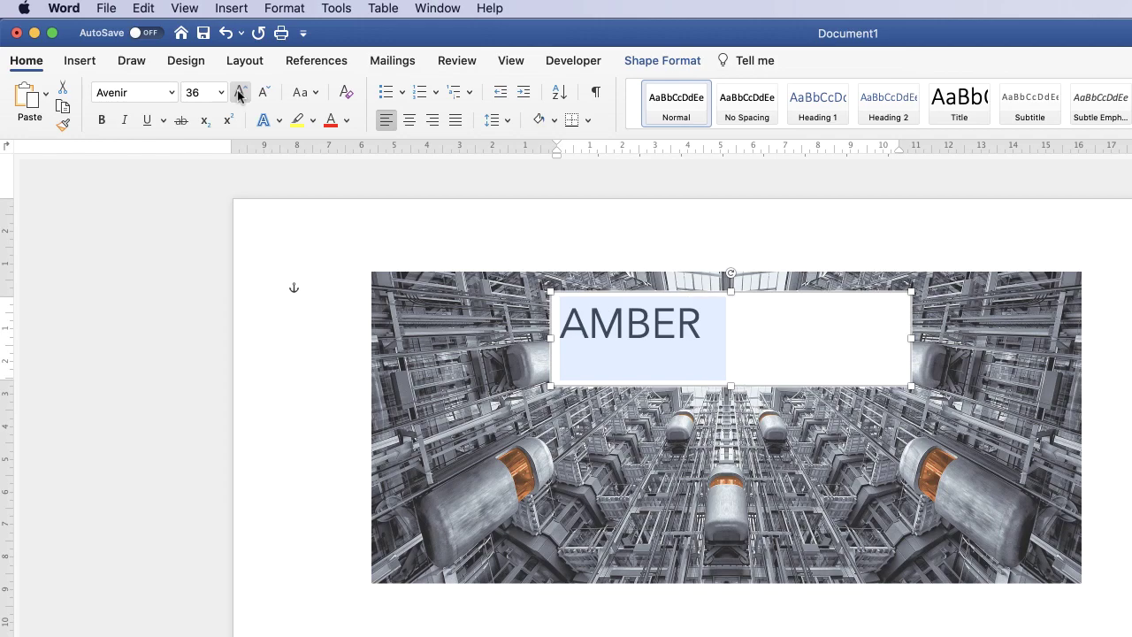
Narrow the text box to about 5.09 cm wide and reduce its height to fit closely around the word AMBER
{"action": "left_click", "coordinate": [766, 345]}
{"action": "left_click_drag", "start_coordinate": [911, 338], "coordinate": [718, 337]}
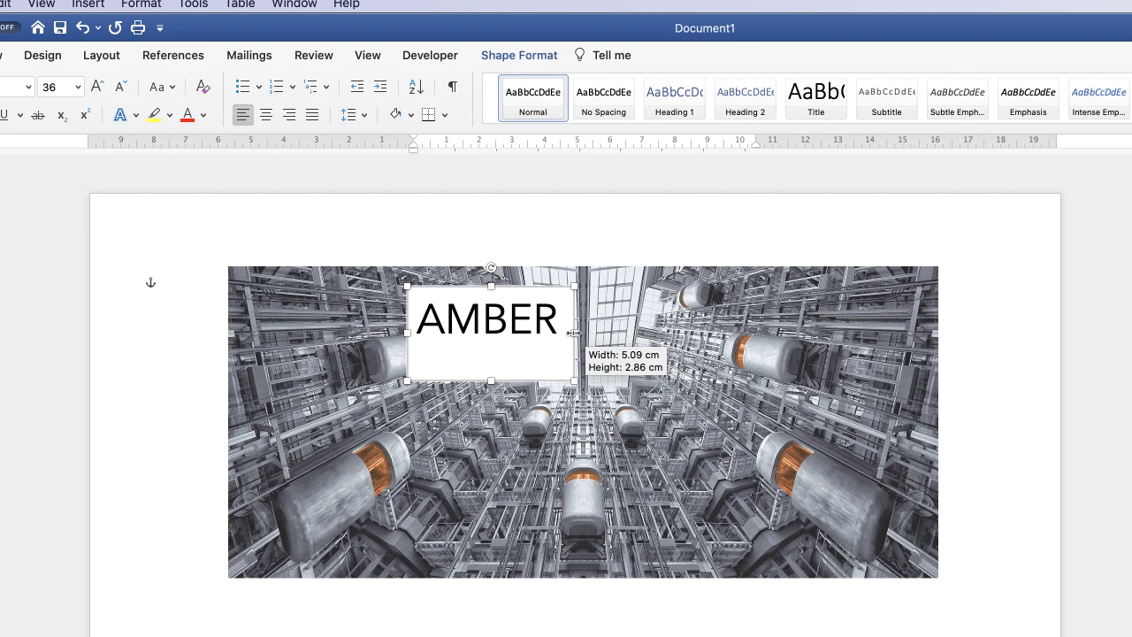
{"action": "left_click_drag", "start_coordinate": [573, 333], "coordinate": [573, 332]}
{"action": "left_click_drag", "start_coordinate": [488, 381], "coordinate": [491, 350]}
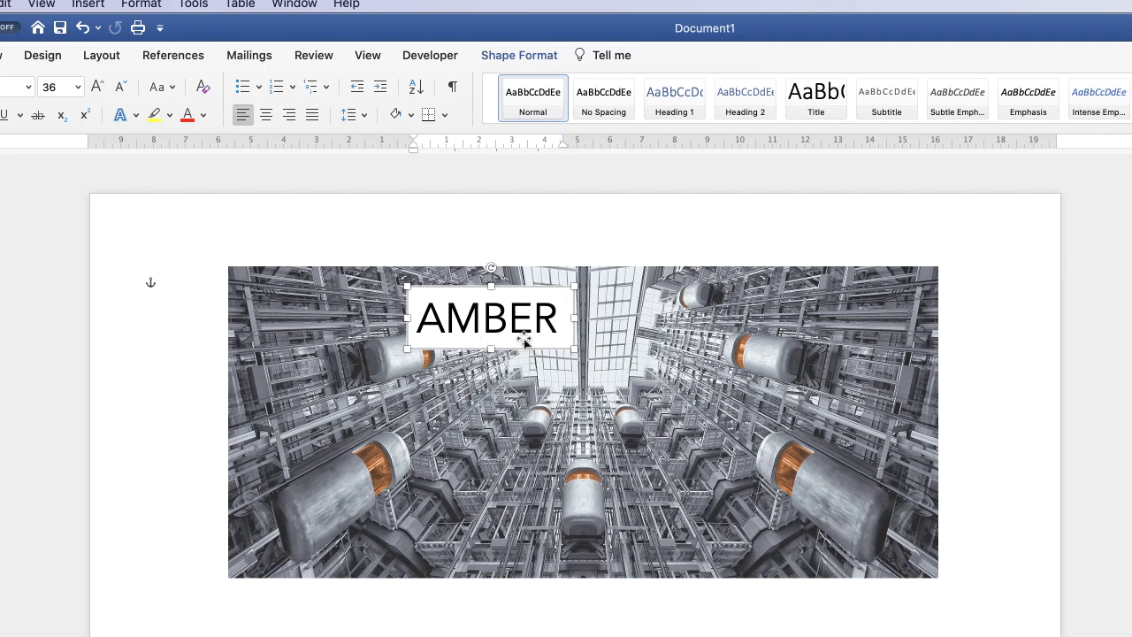
{"action": "left_click", "coordinate": [596, 326]}
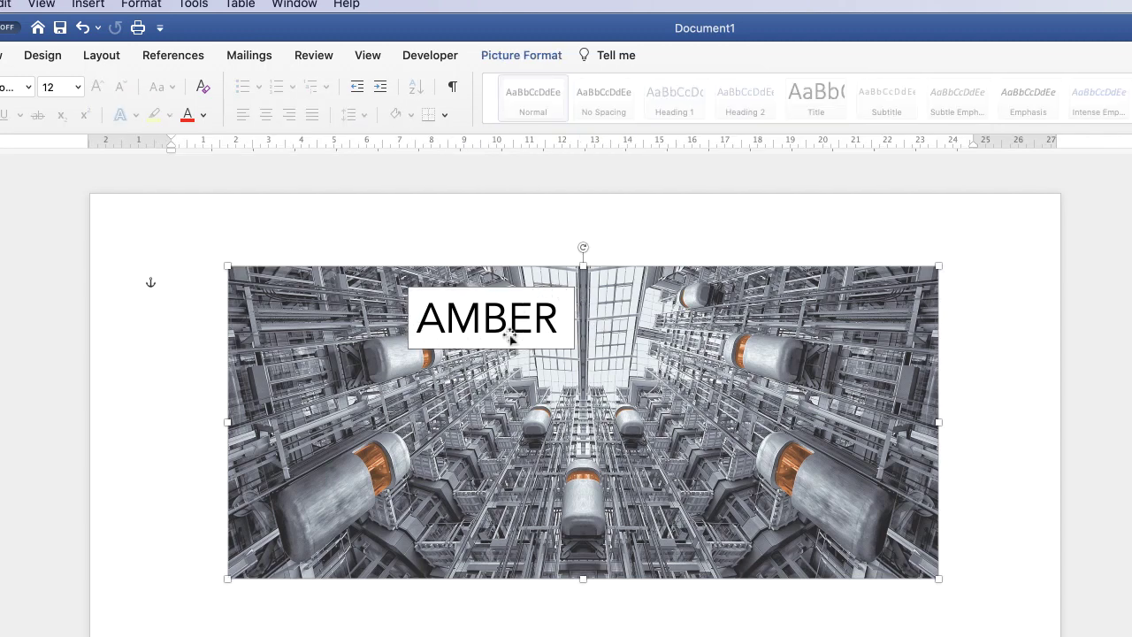
Remove the text box's outline and fill, and move it to the centre of the picture near its upper edge
{"action": "left_click", "coordinate": [552, 304]}
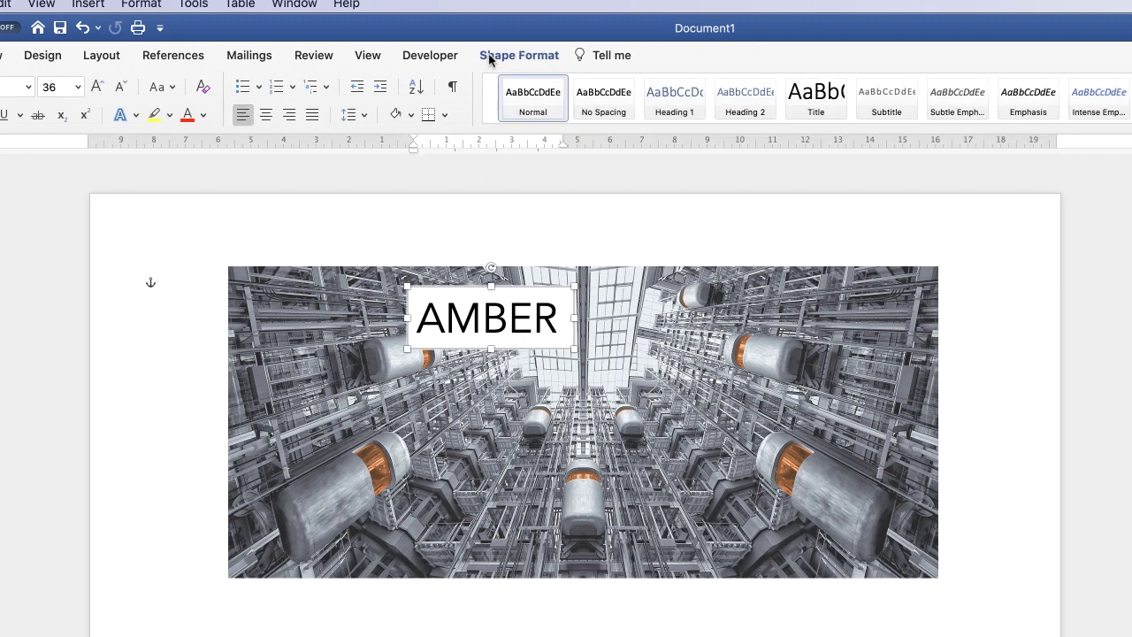
{"action": "left_click", "coordinate": [519, 55]}
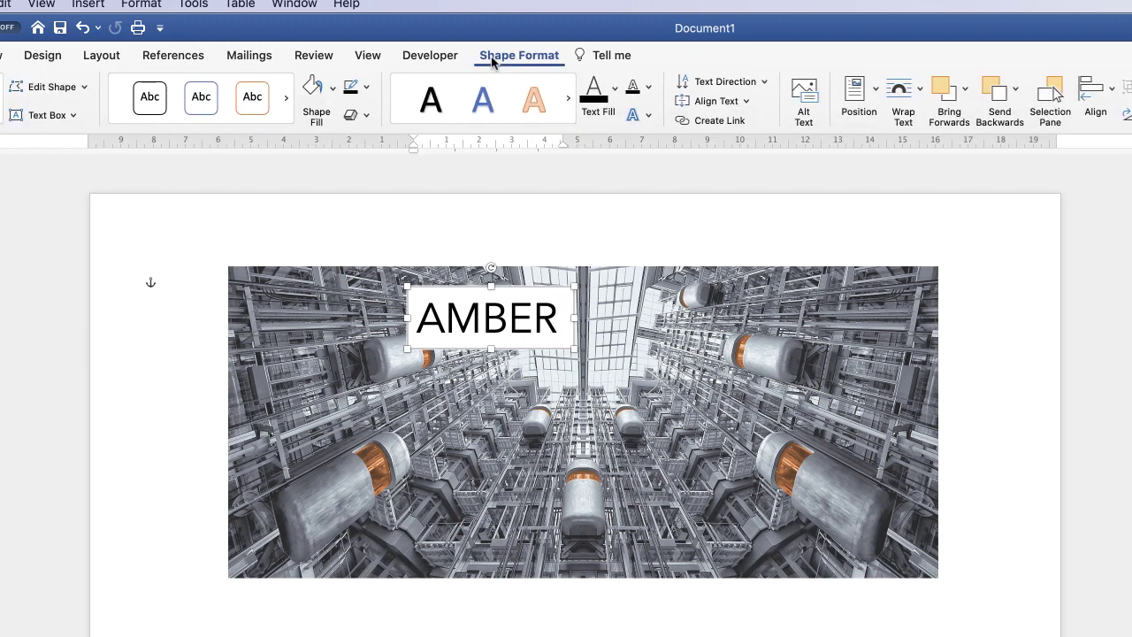
{"action": "left_click", "coordinate": [367, 88]}
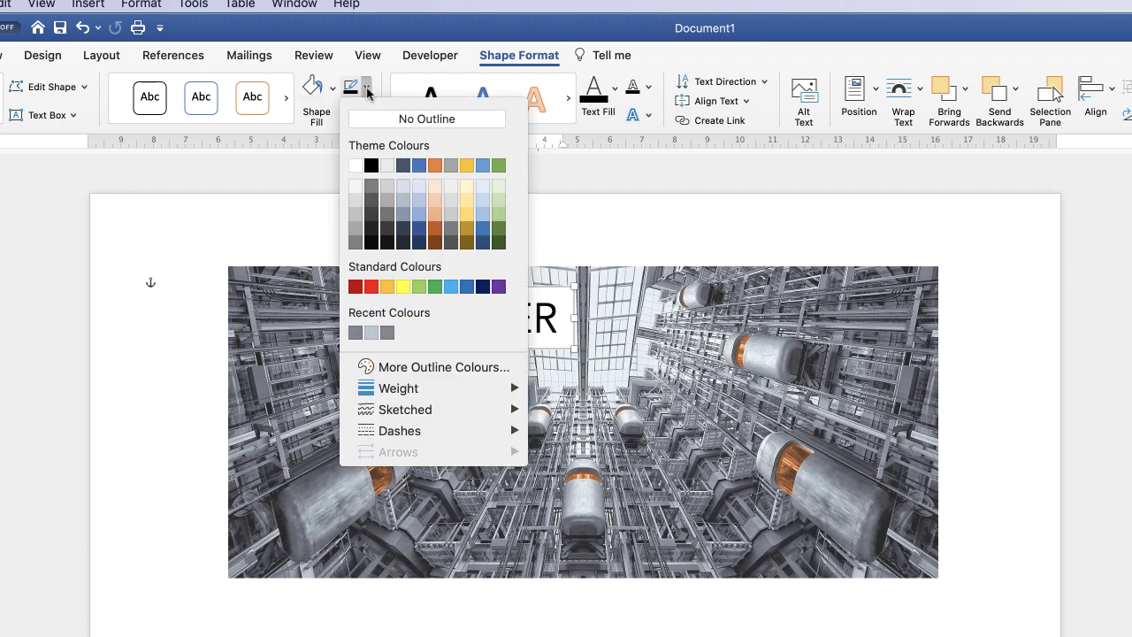
{"action": "left_click", "coordinate": [378, 120]}
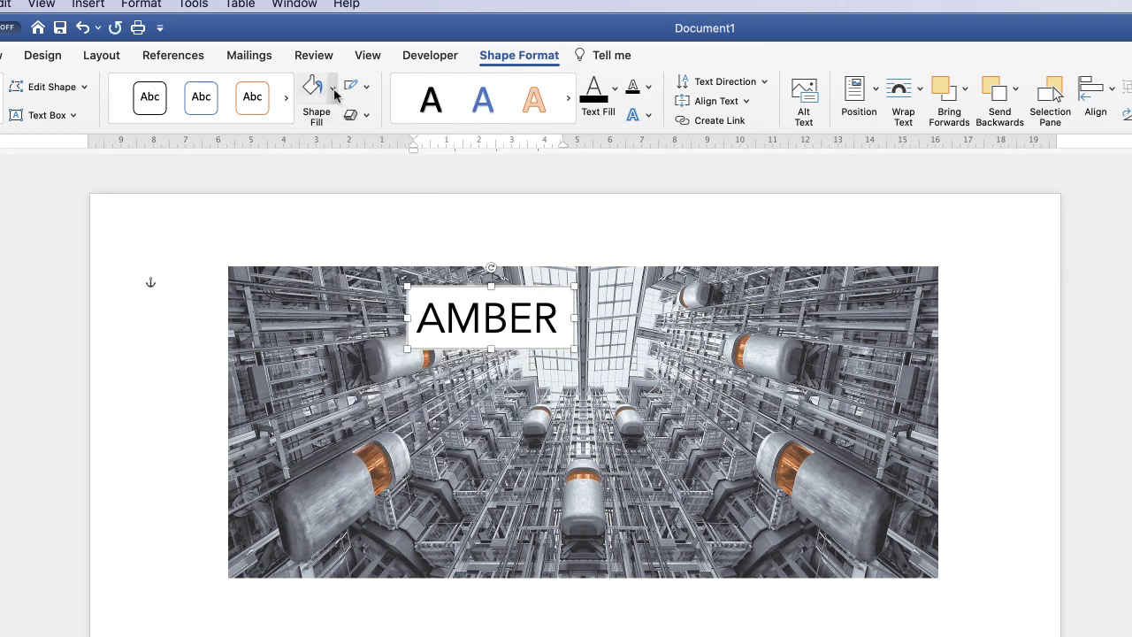
{"action": "left_click", "coordinate": [334, 88]}
{"action": "left_click", "coordinate": [337, 126]}
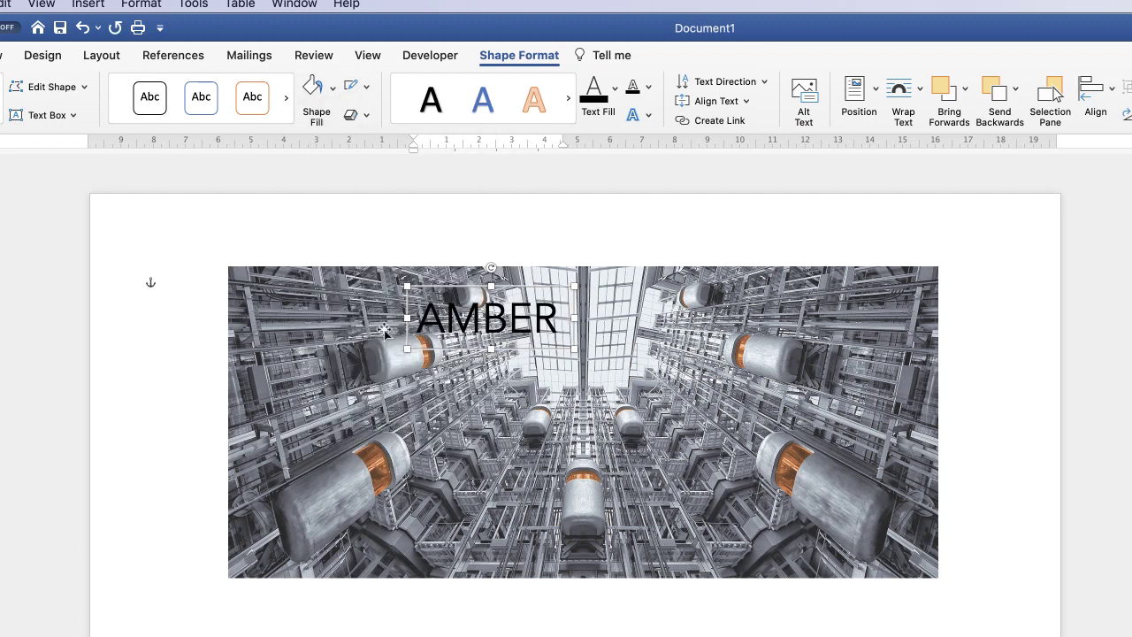
{"action": "left_click_drag", "start_coordinate": [494, 325], "coordinate": [586, 312]}
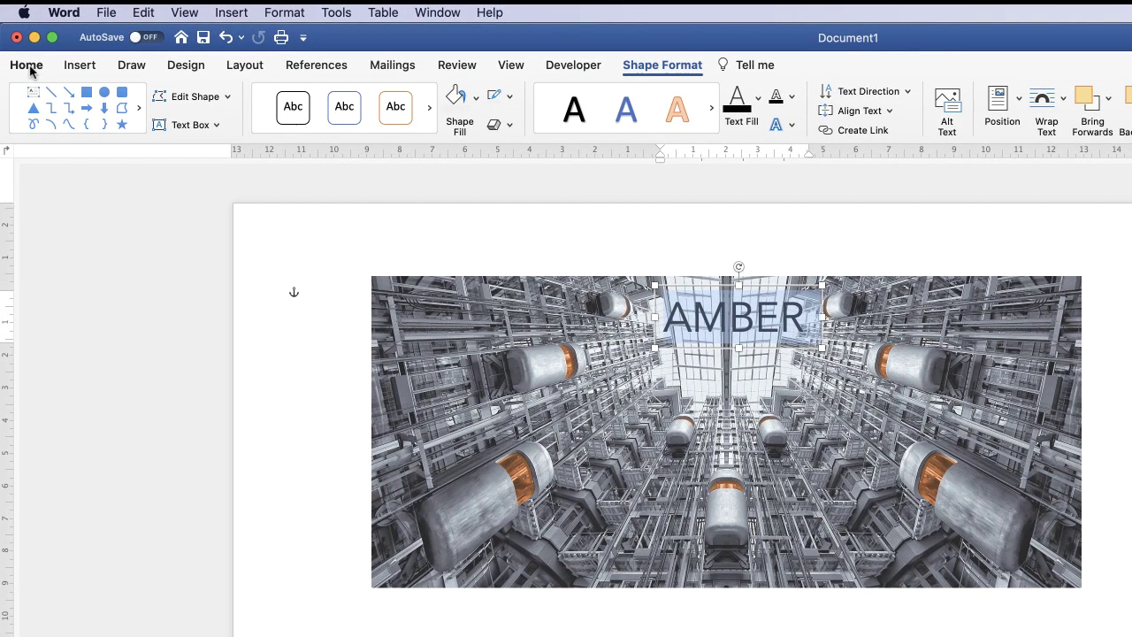
Centre the text AMBER horizontally within its text box
{"action": "left_click", "coordinate": [28, 66]}
{"action": "left_click", "coordinate": [409, 124]}
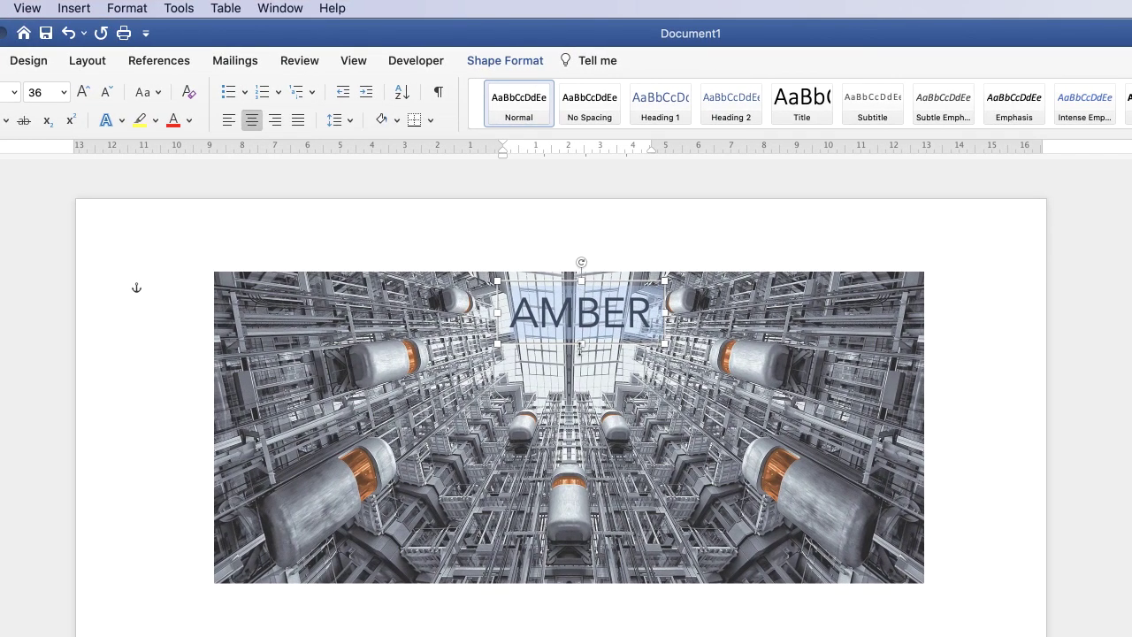
{"action": "type", "text": "AMBER"}
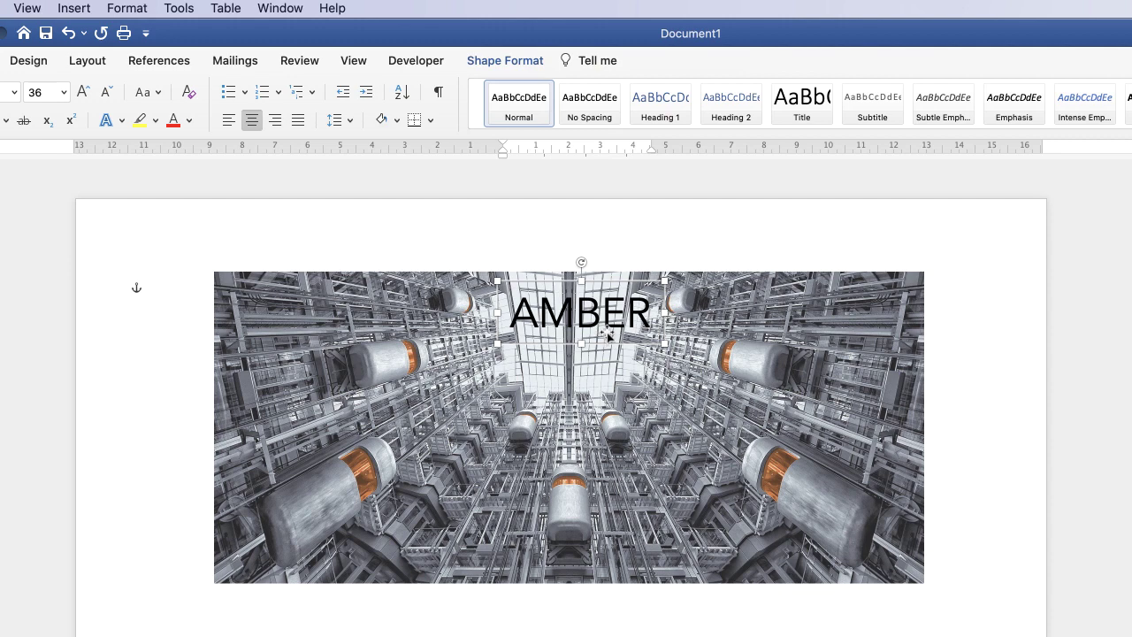
Make two copies of the AMBER text box, placing one directly beneath the original and the other near the picture's lower-right corner
{"action": "left_click_drag", "start_coordinate": [608, 334], "coordinate": [637, 428]}
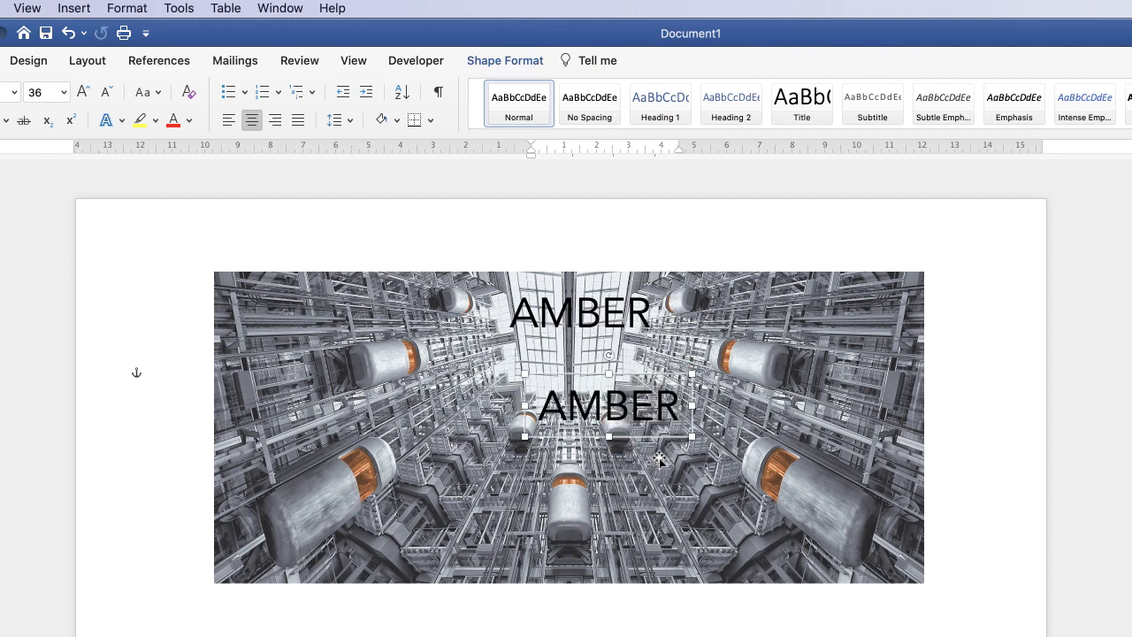
{"action": "left_click_drag", "start_coordinate": [659, 457], "coordinate": [844, 522]}
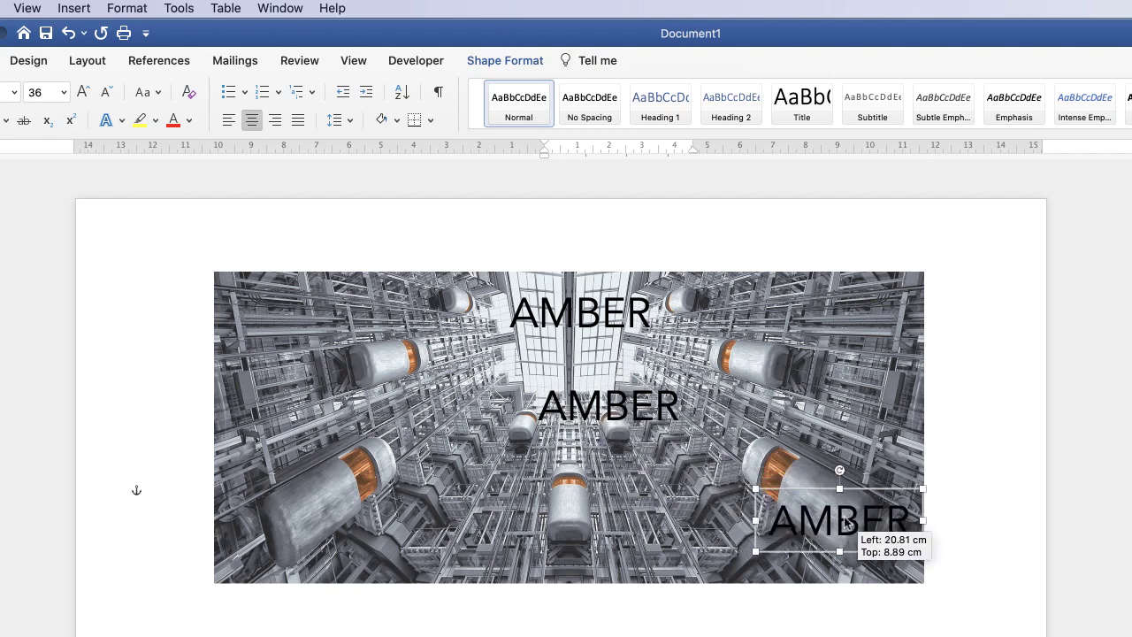
{"action": "left_click", "coordinate": [598, 410]}
{"action": "left_click_drag", "start_coordinate": [599, 410], "coordinate": [571, 359]}
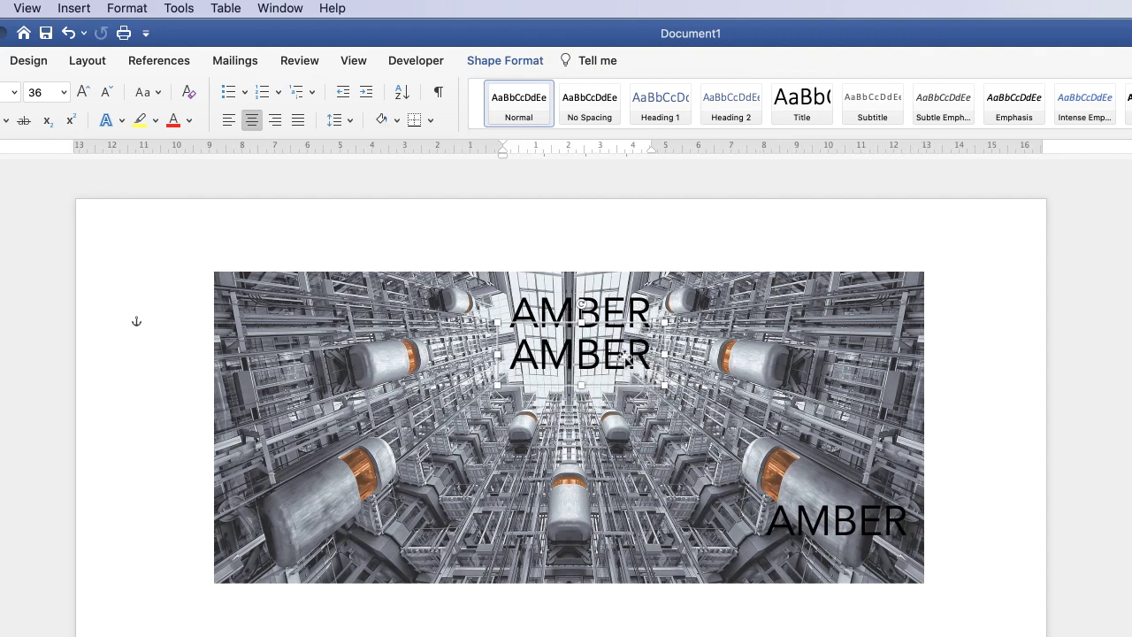
Replace the text of the copy beneath AMBER with ARCHITECTS and widen its box to about 9.3 cm
{"action": "double_click", "coordinate": [624, 370]}
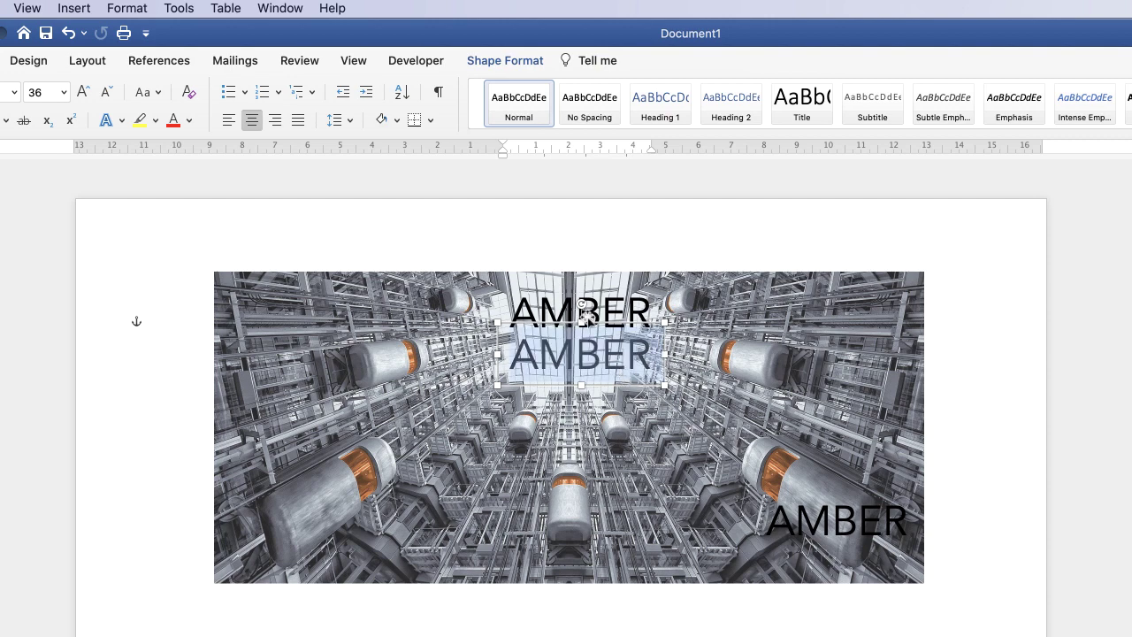
{"action": "type", "text": "ARCHIT"}
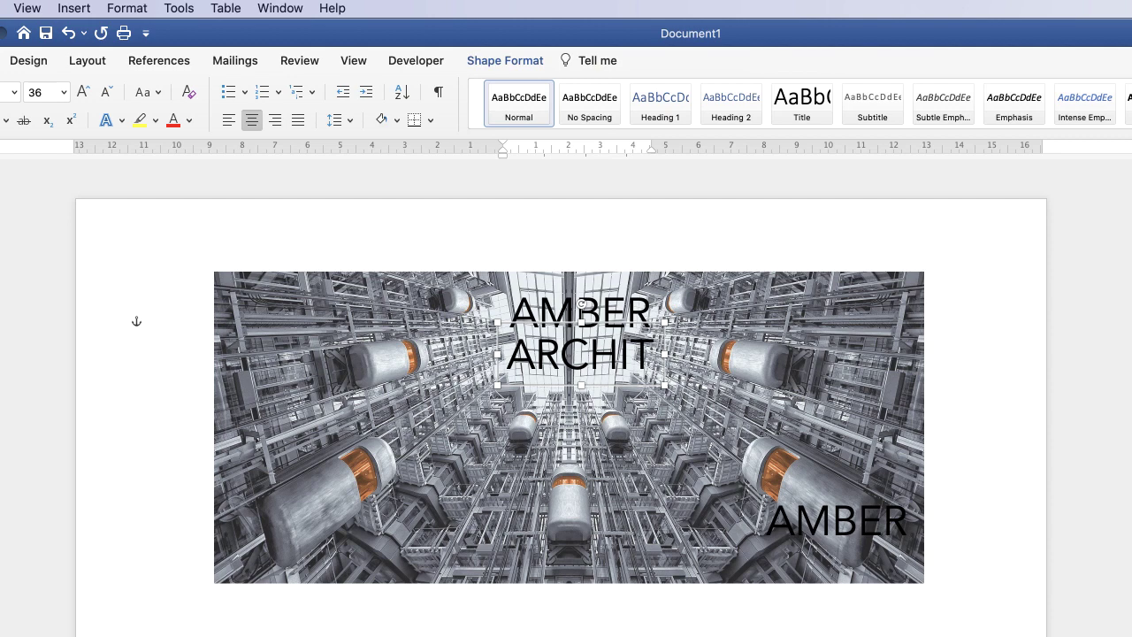
{"action": "left_click_drag", "start_coordinate": [664, 354], "coordinate": [804, 355]}
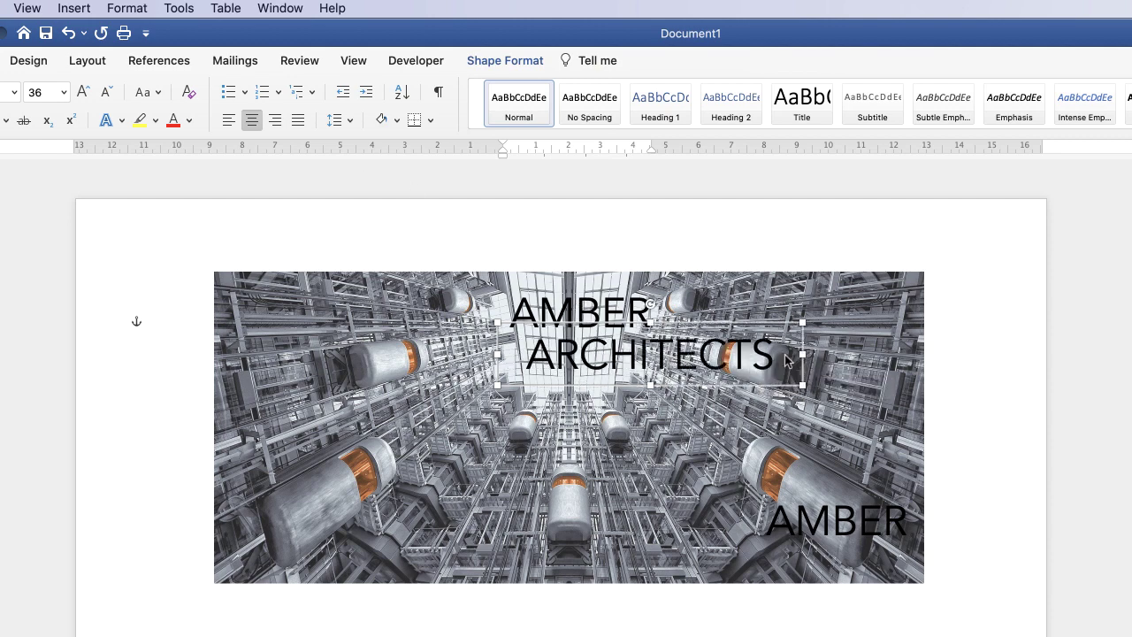
Move the ARCHITECTS text box so that the word sits centred directly under AMBER
{"action": "left_click_drag", "start_coordinate": [674, 357], "coordinate": [604, 356]}
{"action": "left_click_drag", "start_coordinate": [598, 355], "coordinate": [607, 356]}
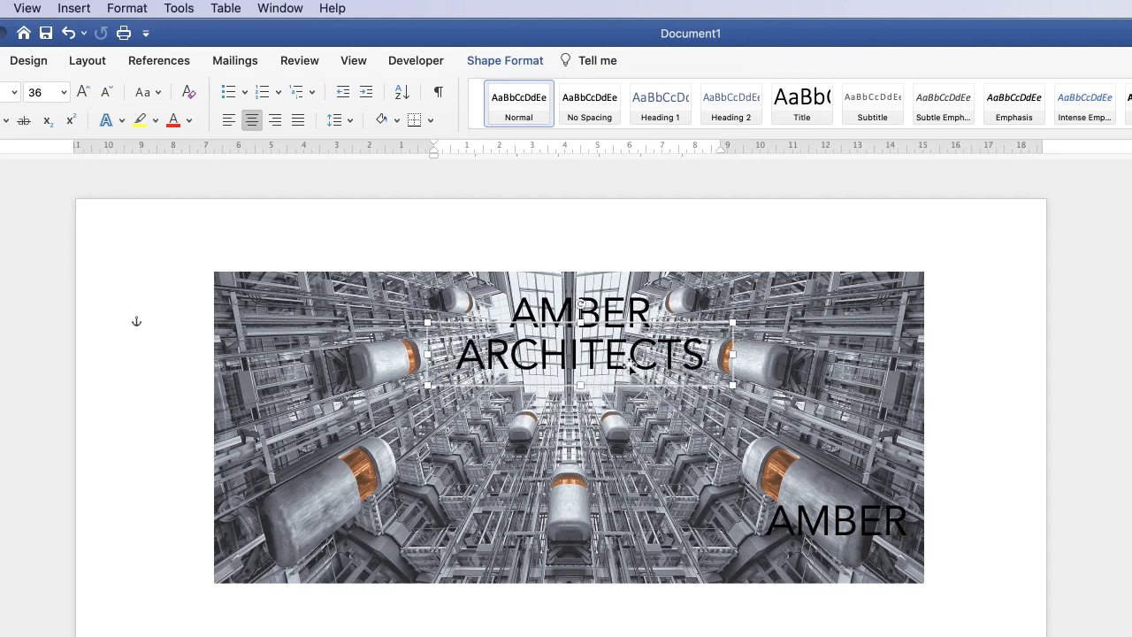
{"action": "double_click", "coordinate": [628, 358]}
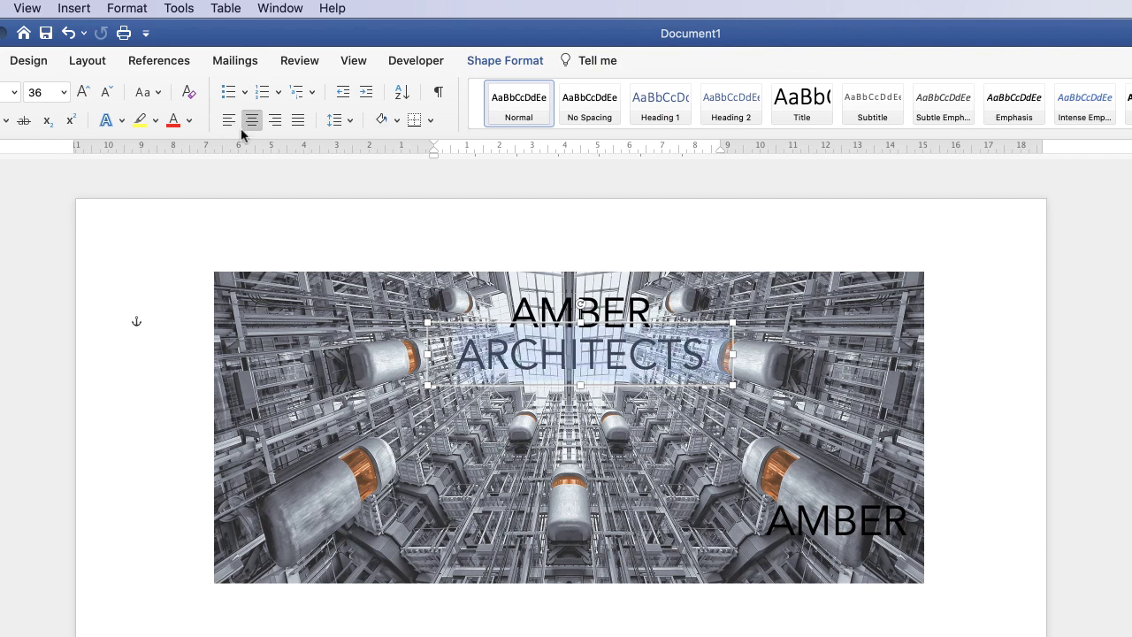
{"action": "left_click", "coordinate": [595, 417]}
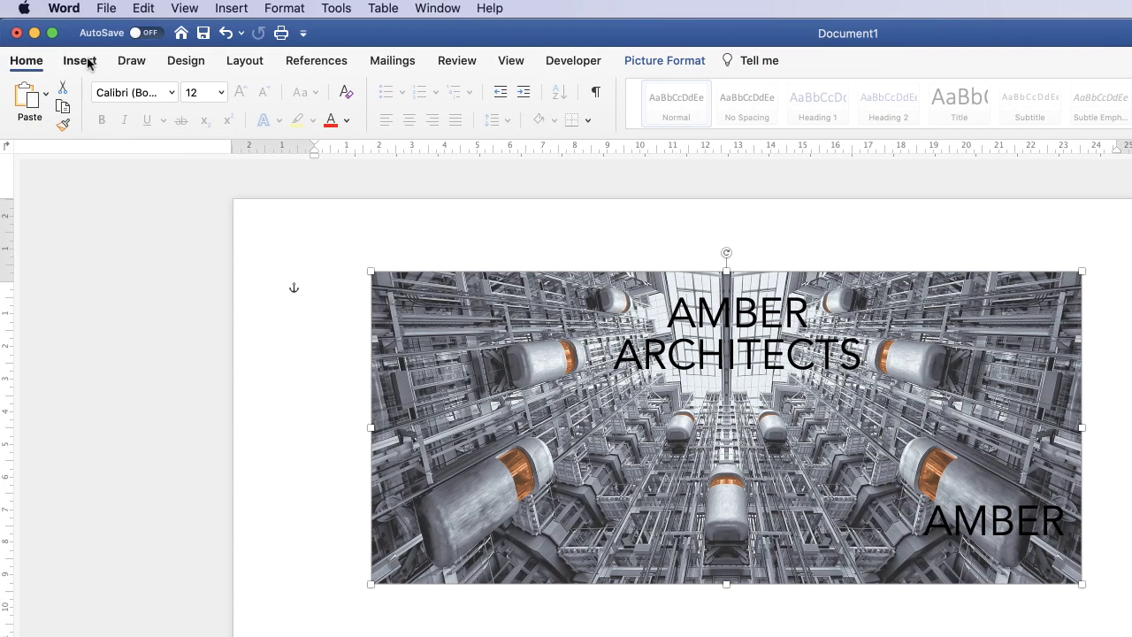
Draw a rectangle across the middle of the picture, just below the word ARCHITECTS
{"action": "left_click", "coordinate": [84, 62]}
{"action": "left_click", "coordinate": [280, 104]}
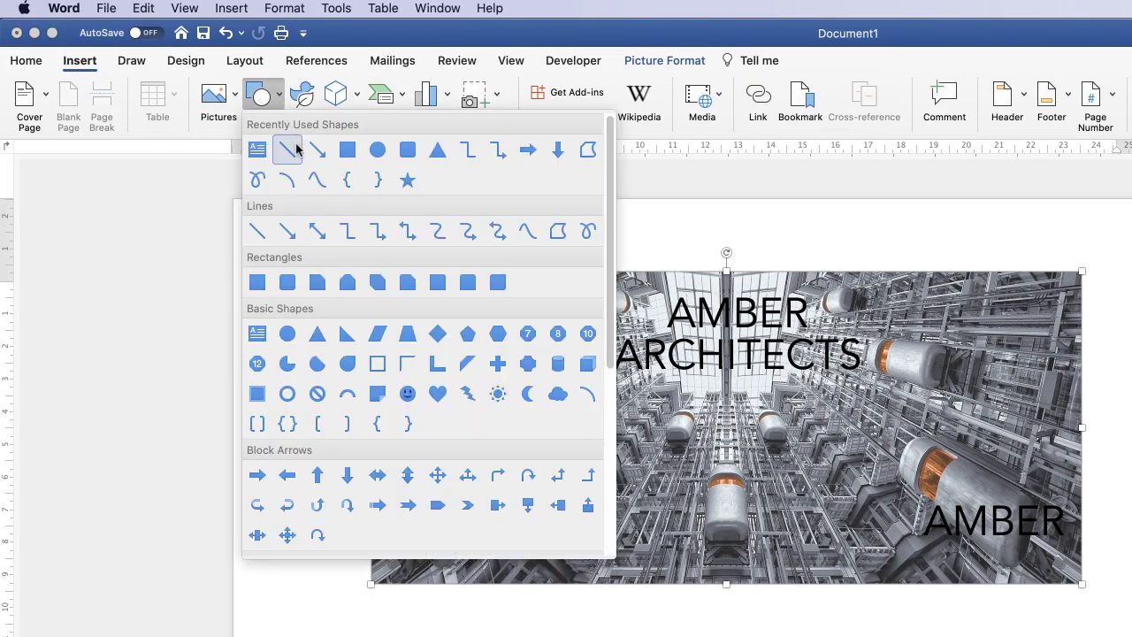
{"action": "left_click", "coordinate": [257, 281]}
{"action": "left_click_drag", "start_coordinate": [607, 374], "coordinate": [890, 479]}
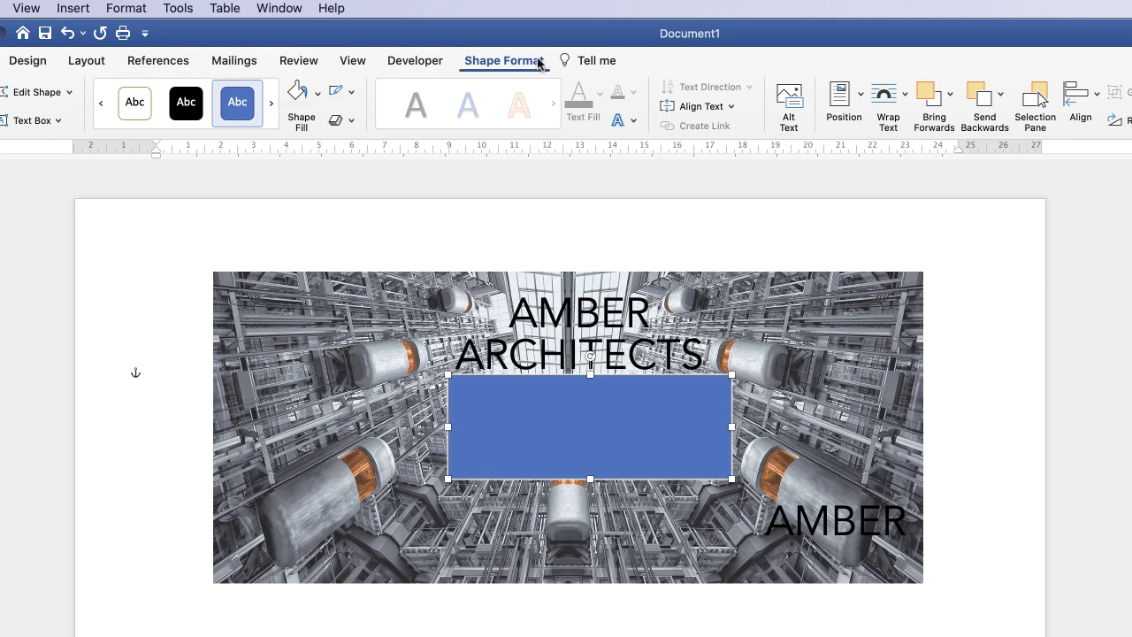
Fill the rectangle with a dark grey sampled from the picture
{"action": "left_click", "coordinate": [319, 96]}
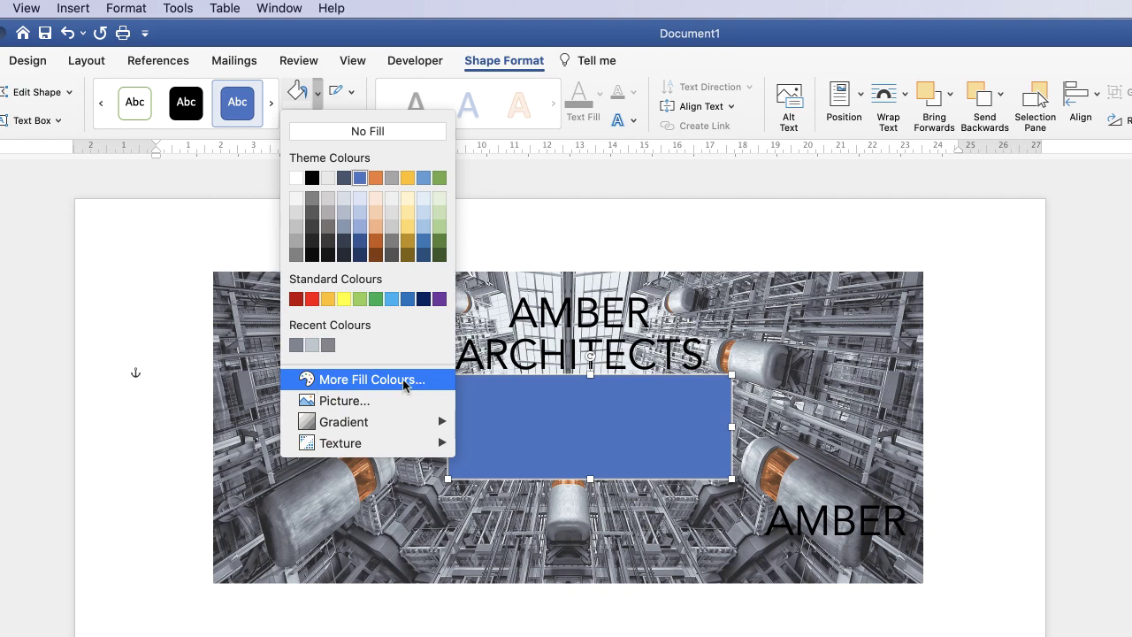
{"action": "left_click", "coordinate": [371, 379]}
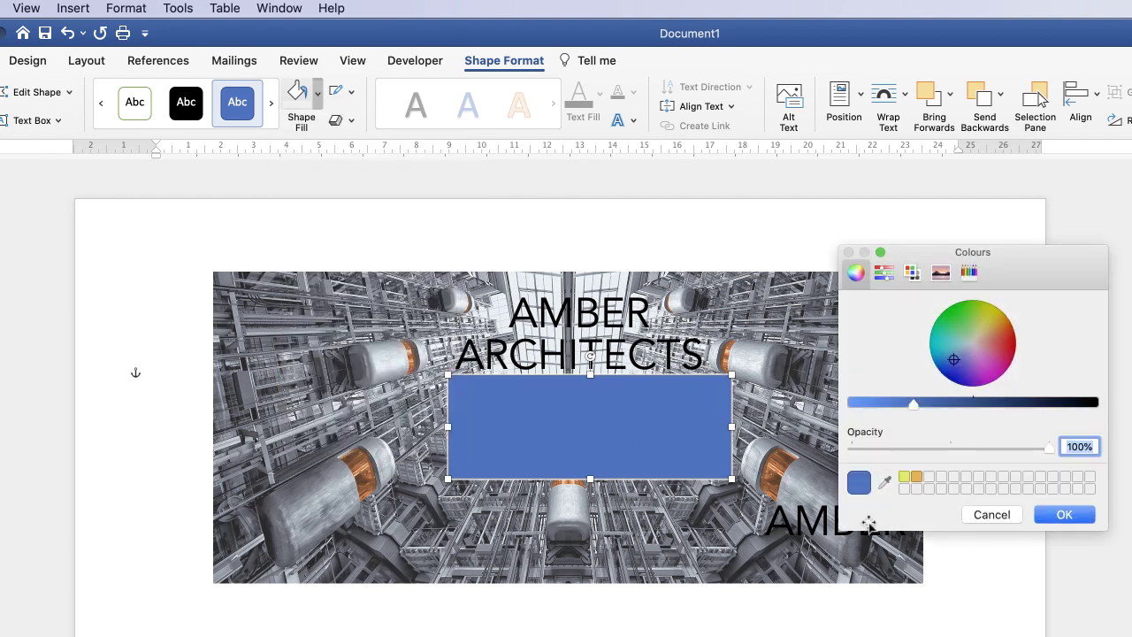
{"action": "left_click", "coordinate": [885, 483]}
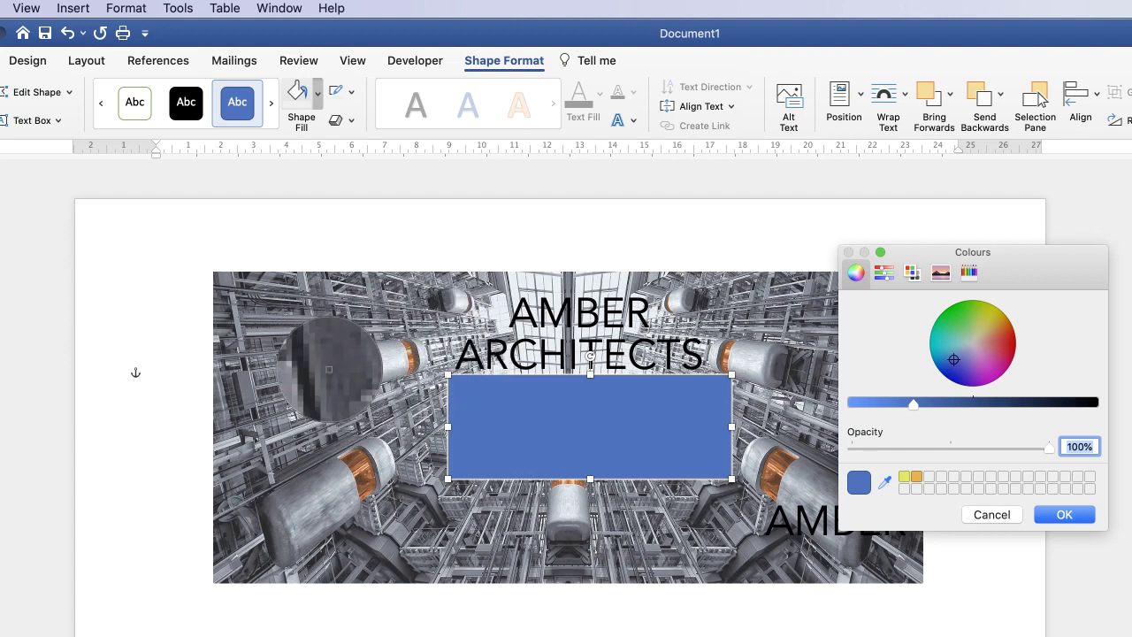
{"action": "left_click", "coordinate": [329, 366]}
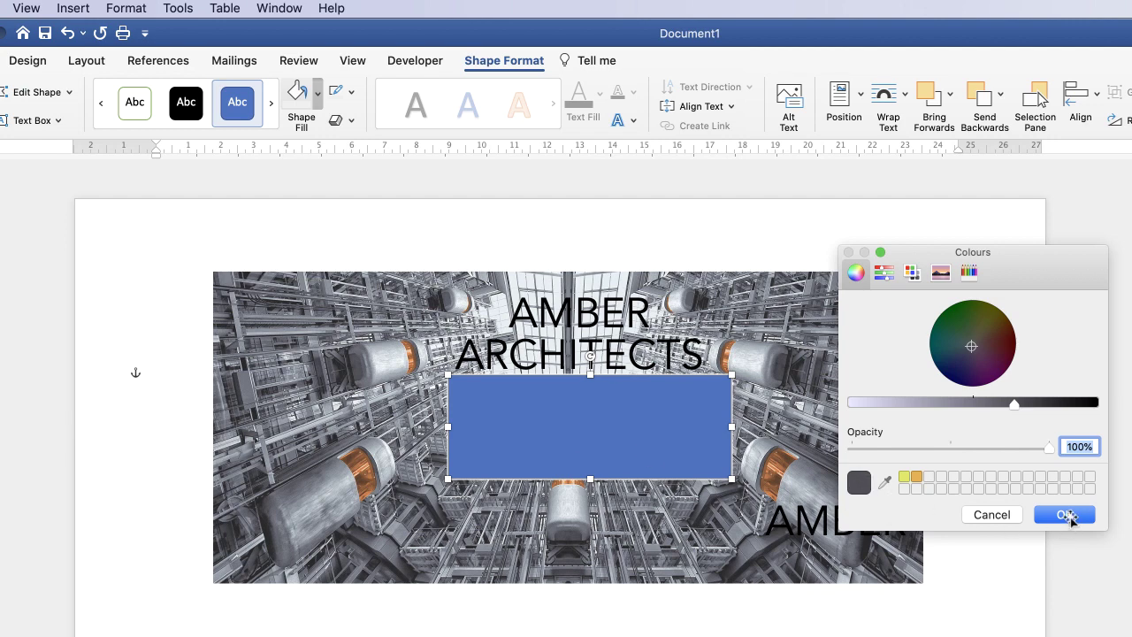
{"action": "left_click", "coordinate": [1067, 516]}
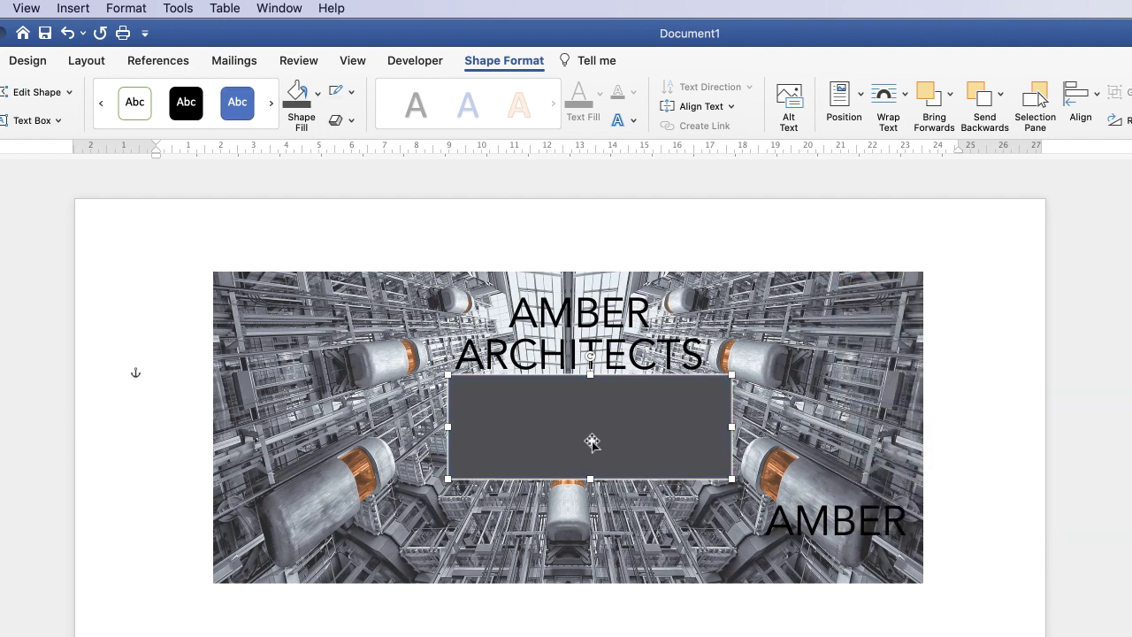
Move the dark grey rectangle over AMBER ARCHITECTS and send it backwards until it lies behind both words
{"action": "left_click_drag", "start_coordinate": [593, 433], "coordinate": [575, 347]}
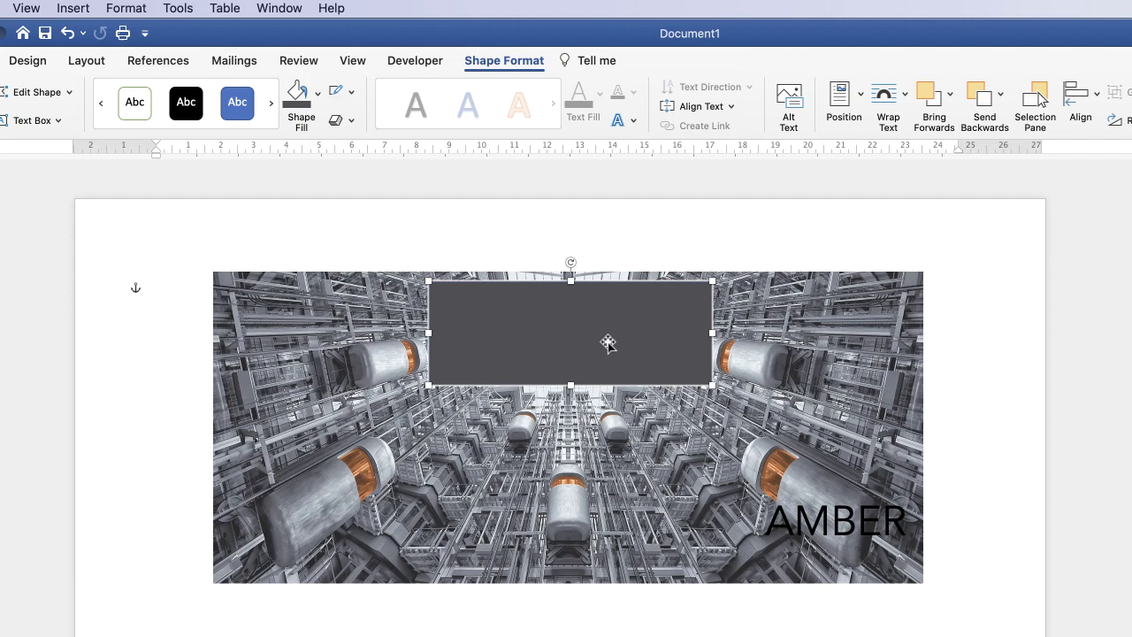
{"action": "left_click", "coordinate": [979, 107]}
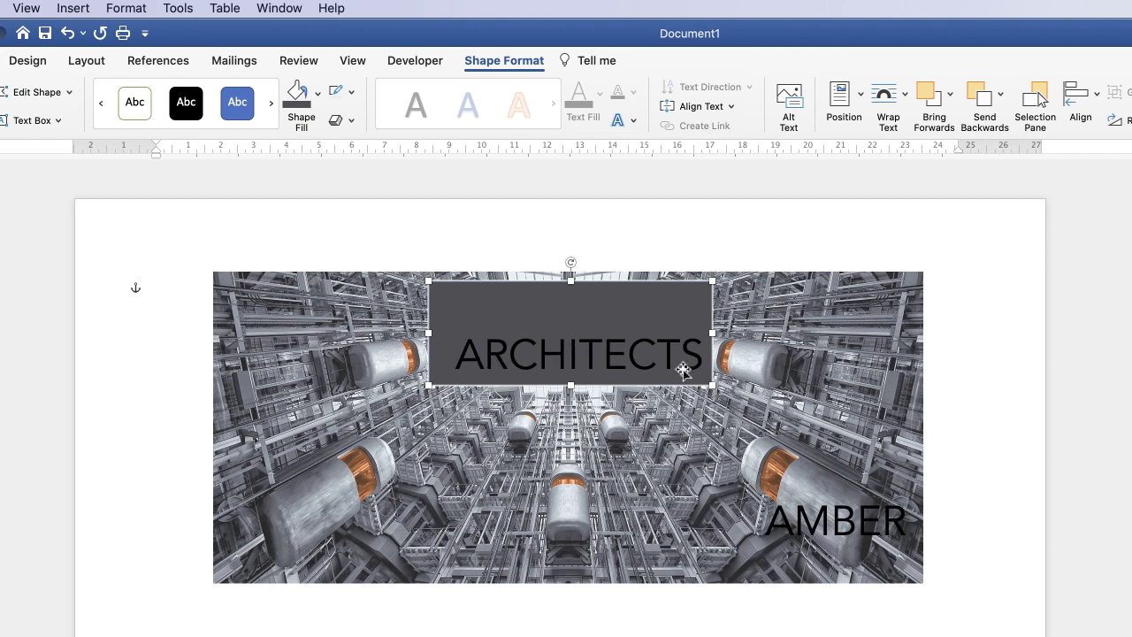
{"action": "left_click", "coordinate": [983, 100]}
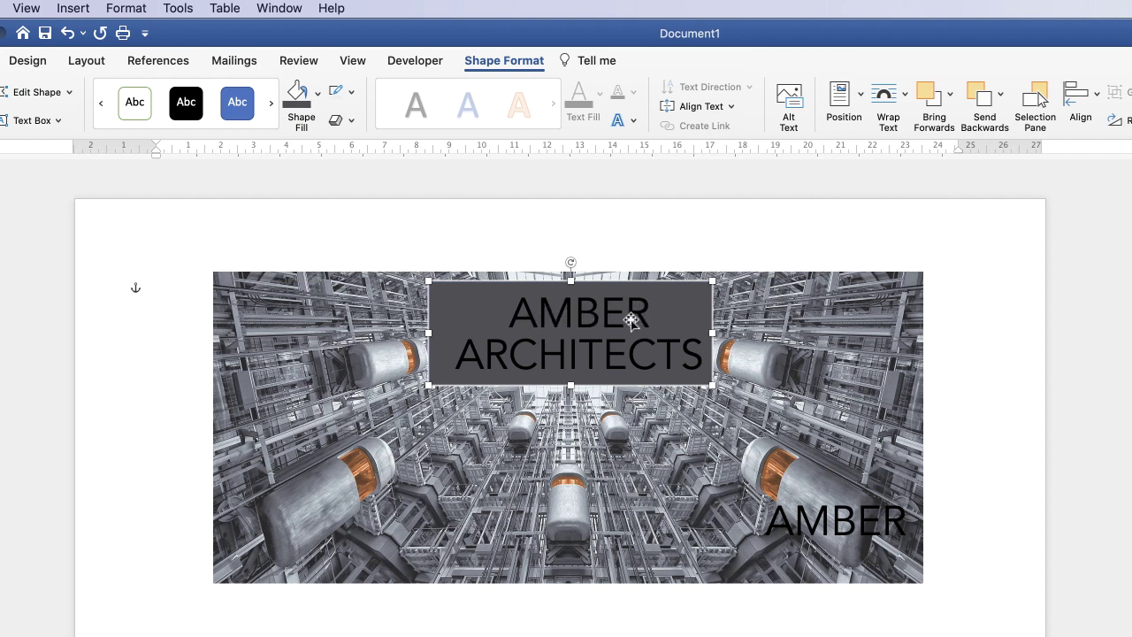
{"action": "left_click_drag", "start_coordinate": [629, 323], "coordinate": [635, 326]}
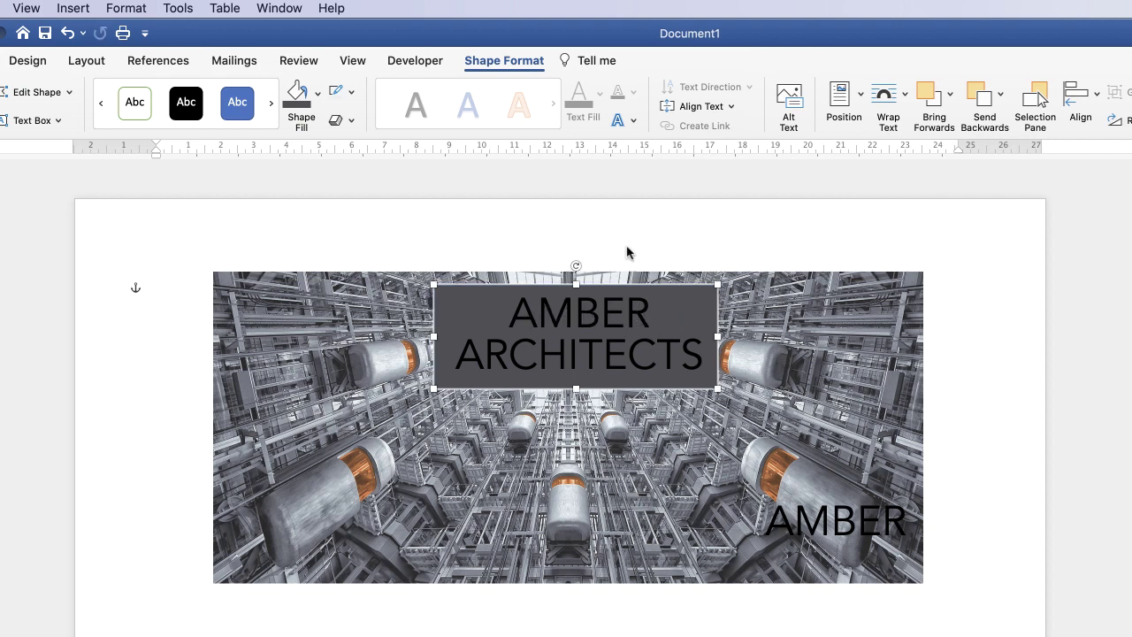
Align the rectangle and the AMBER and ARCHITECTS text boxes to centre with one another
{"action": "left_click", "coordinate": [607, 313]}
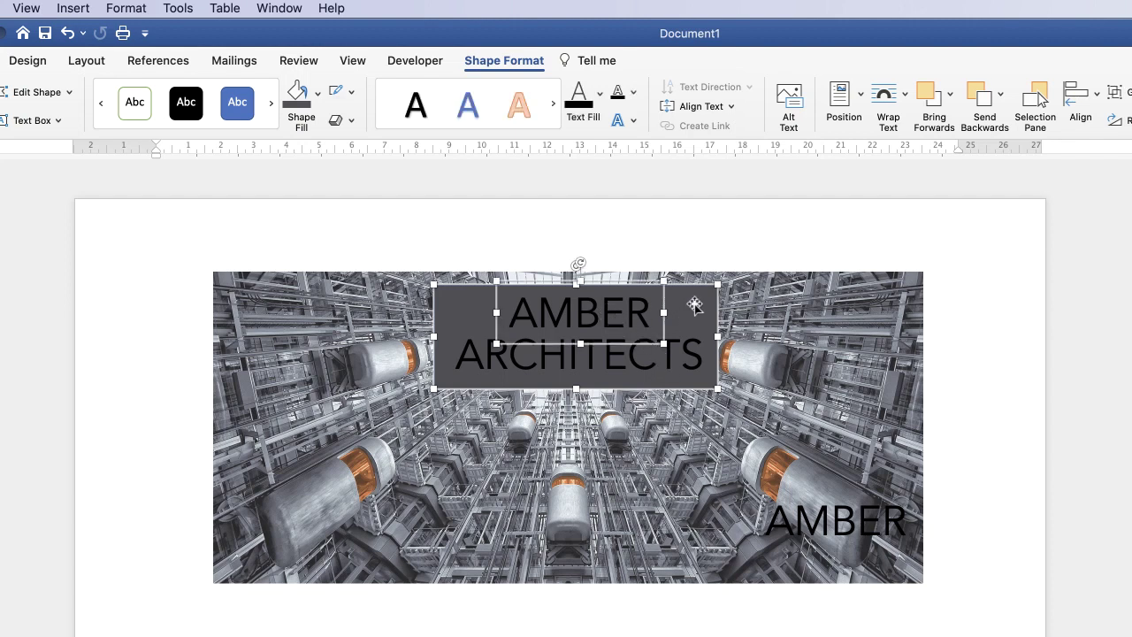
{"action": "left_click", "coordinate": [606, 361], "text": "shift"}
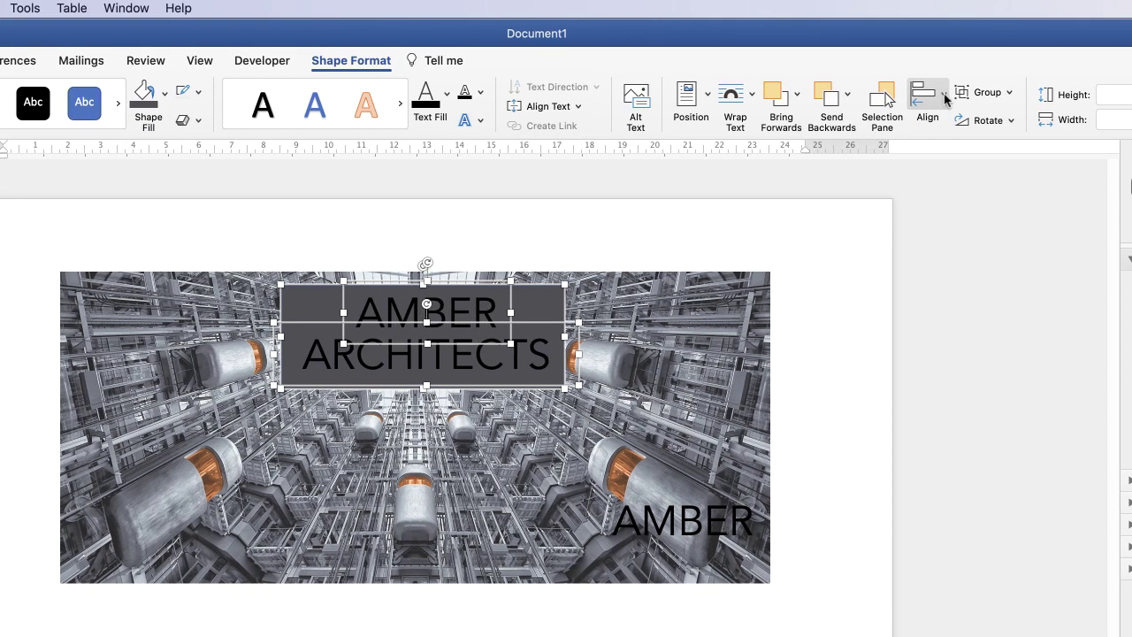
{"action": "left_click", "coordinate": [943, 97]}
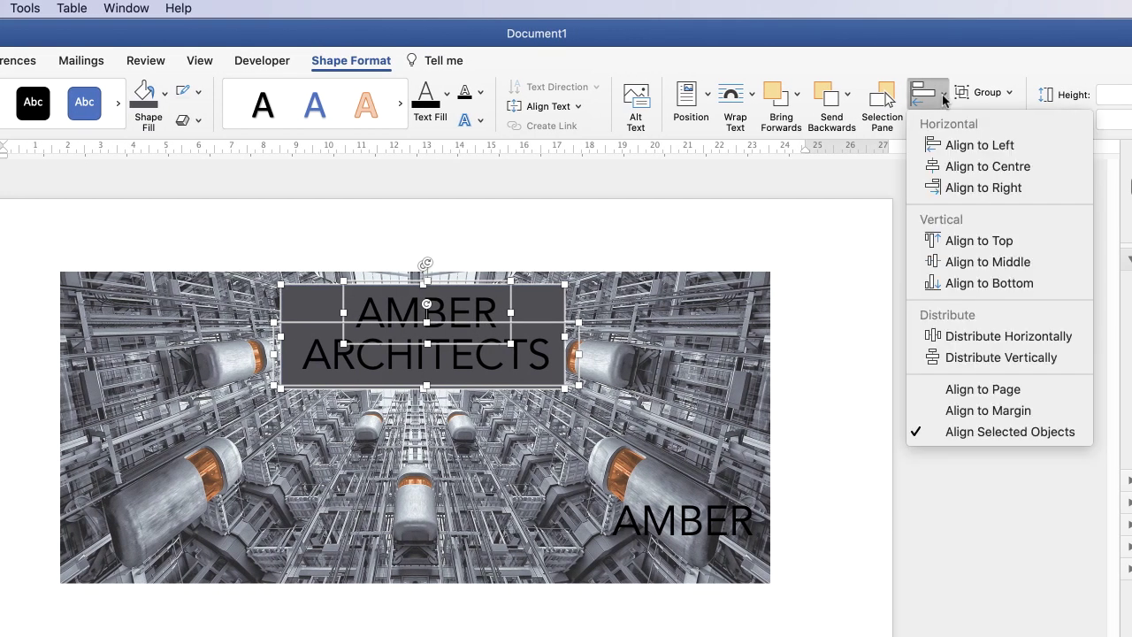
{"action": "left_click", "coordinate": [959, 168]}
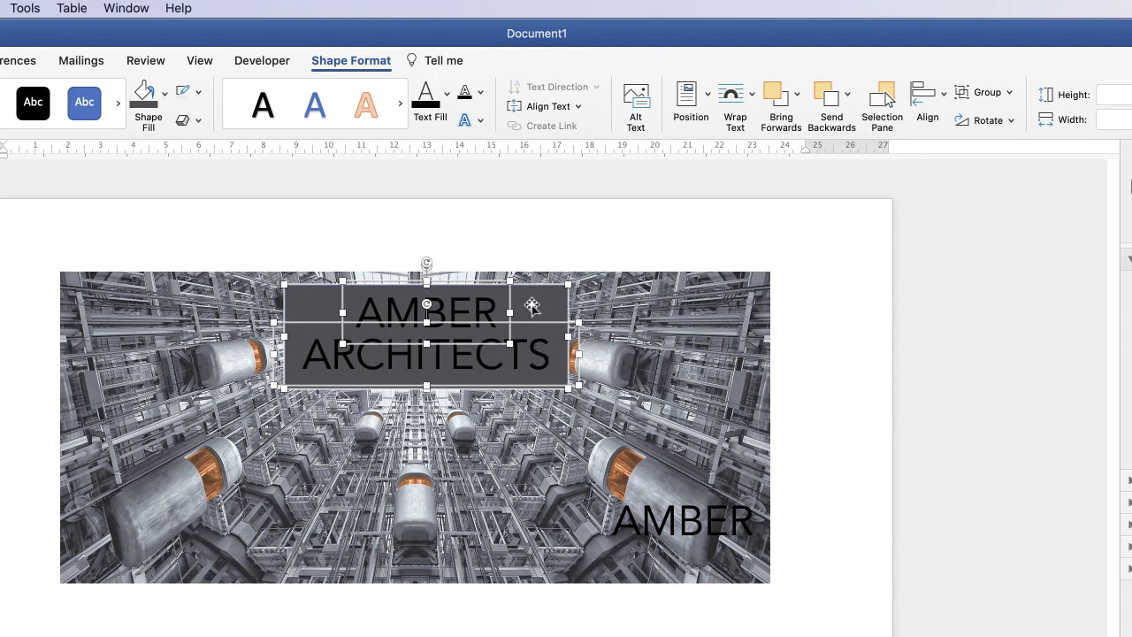
Group the AMBER and ARCHITECTS text boxes above the rectangle
{"action": "left_click", "coordinate": [629, 311]}
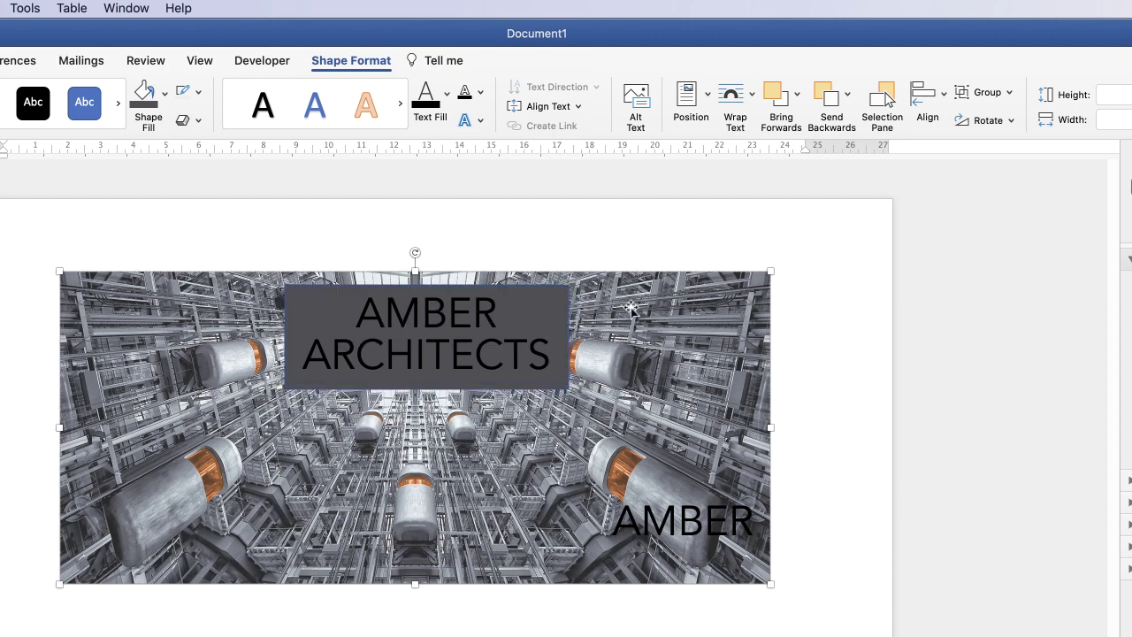
{"action": "left_click", "coordinate": [429, 357]}
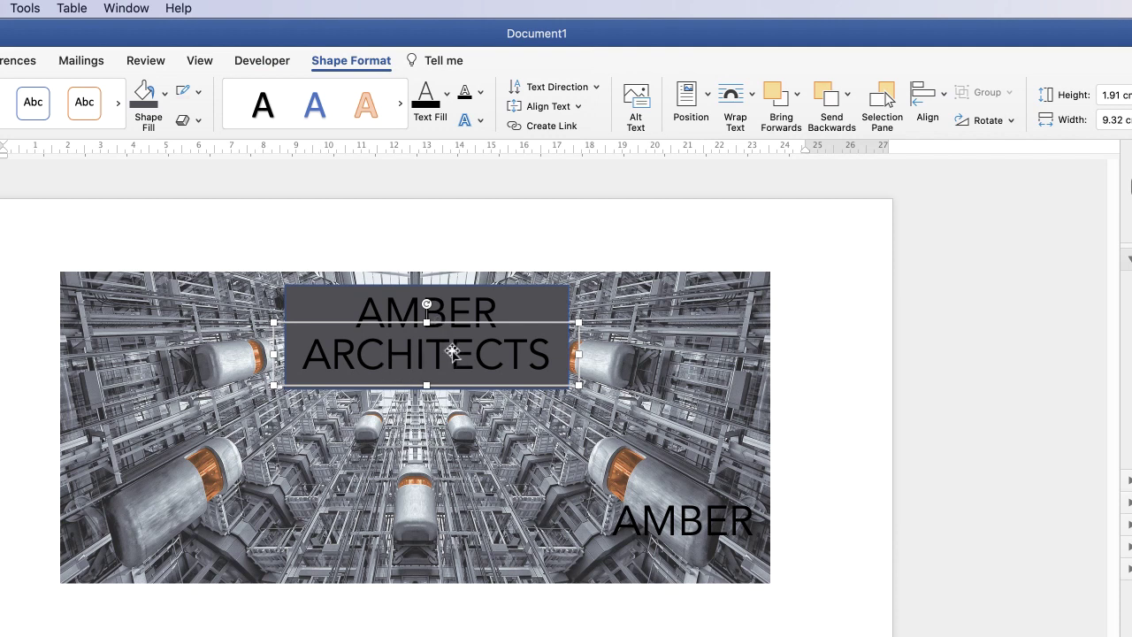
{"action": "left_click", "coordinate": [455, 304], "text": "shift"}
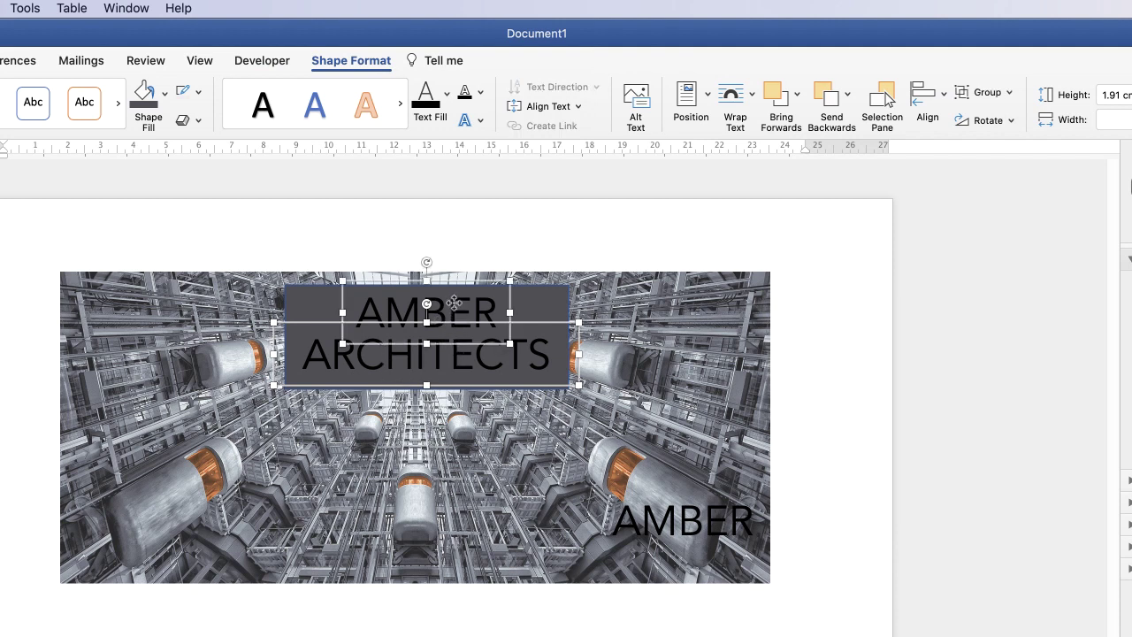
{"action": "left_click", "coordinate": [1007, 93]}
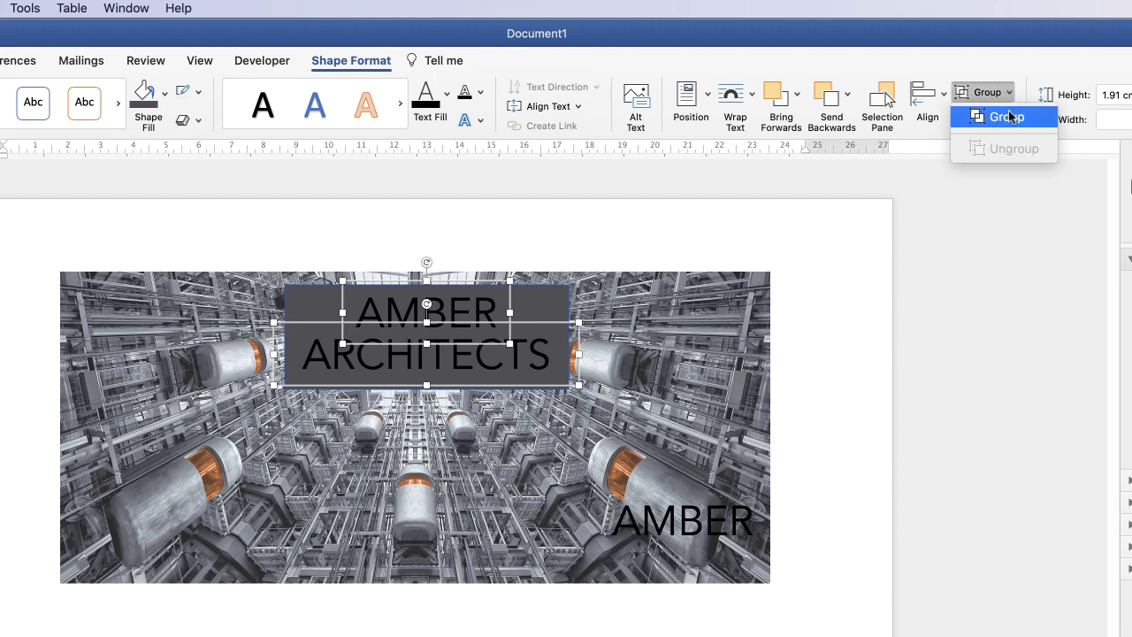
{"action": "left_click", "coordinate": [978, 125]}
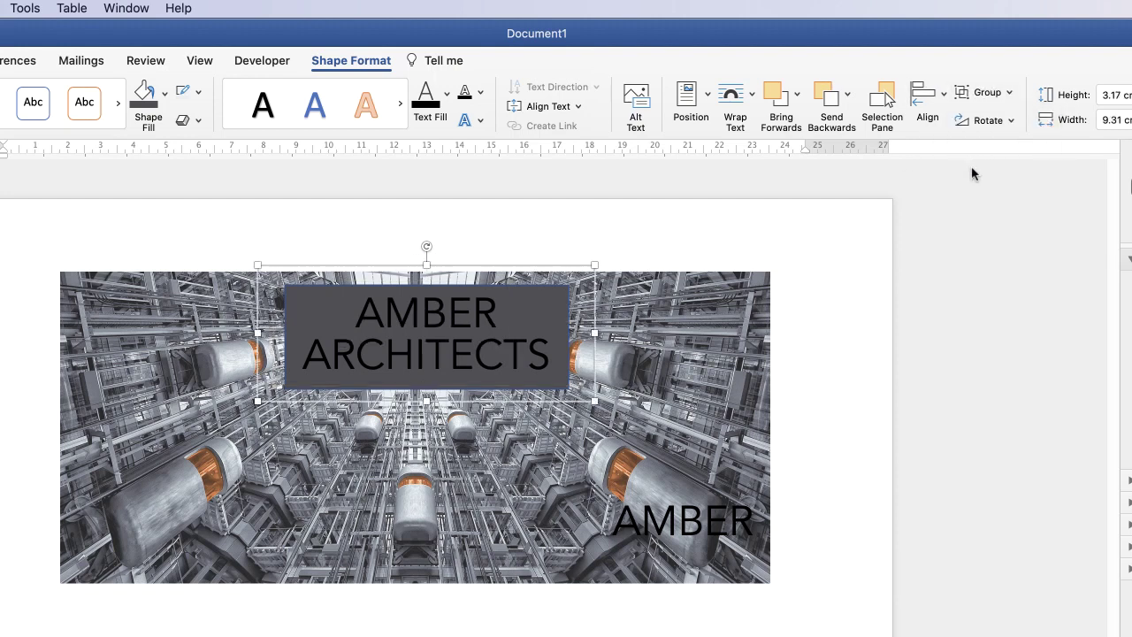
Shift the grouped title text down slightly on the dark grey rectangle and align both to centre and middle with one another
{"action": "mouse_move", "coordinate": [440, 336]}
{"action": "left_mouse_down"}
{"action": "mouse_move", "coordinate": [429, 400]}
{"action": "mouse_move", "coordinate": [544, 309]}
{"action": "mouse_move", "coordinate": [414, 432]}
{"action": "mouse_move", "coordinate": [536, 336]}
{"action": "mouse_move", "coordinate": [433, 366]}
{"action": "mouse_move", "coordinate": [442, 347]}
{"action": "left_mouse_up"}
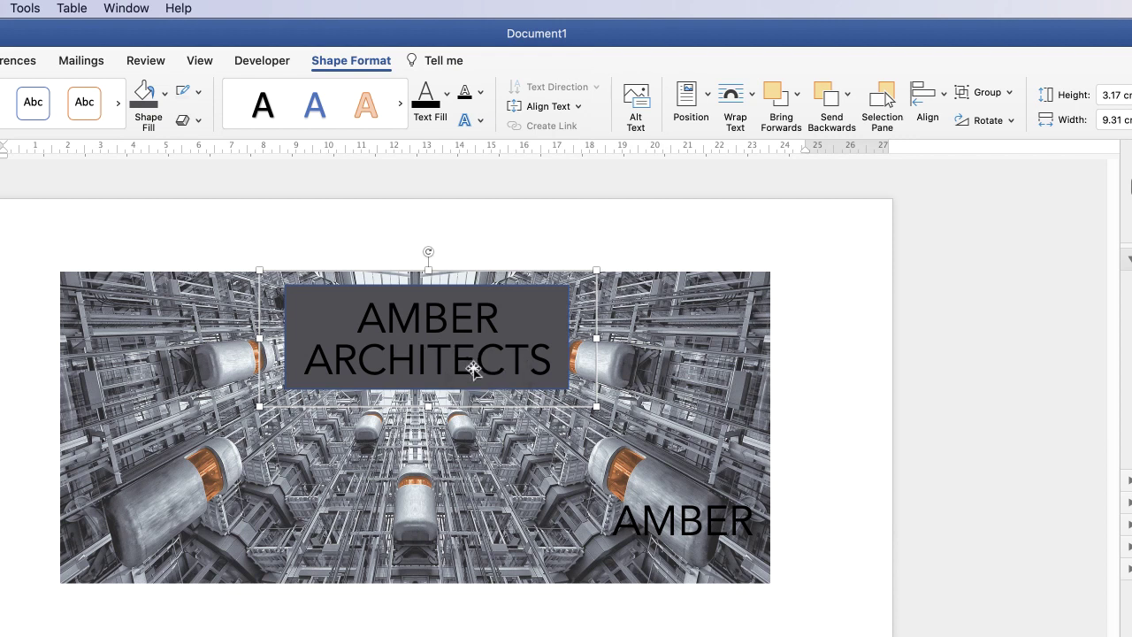
{"action": "left_click", "coordinate": [567, 313], "text": "shift"}
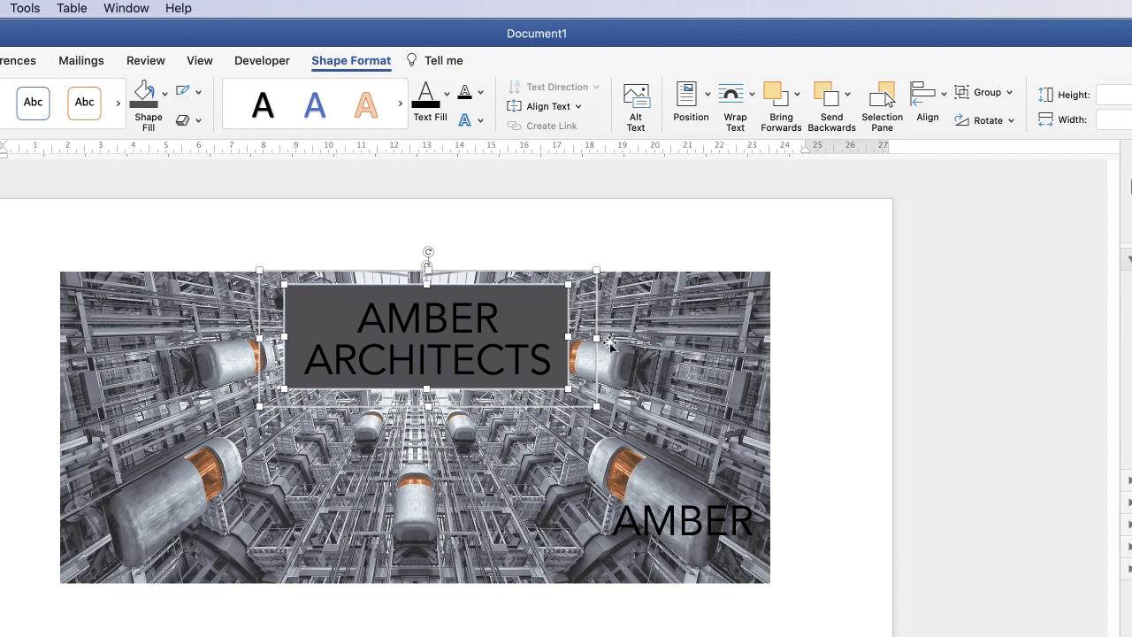
{"action": "left_click", "coordinate": [943, 97]}
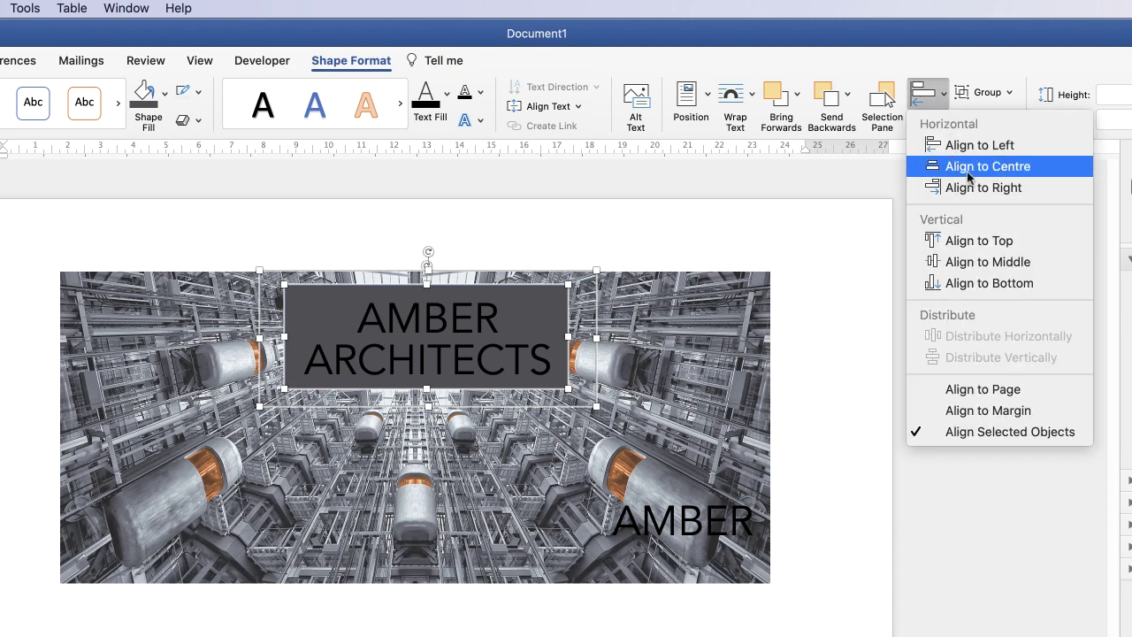
{"action": "left_click", "coordinate": [967, 168]}
{"action": "left_click", "coordinate": [943, 97]}
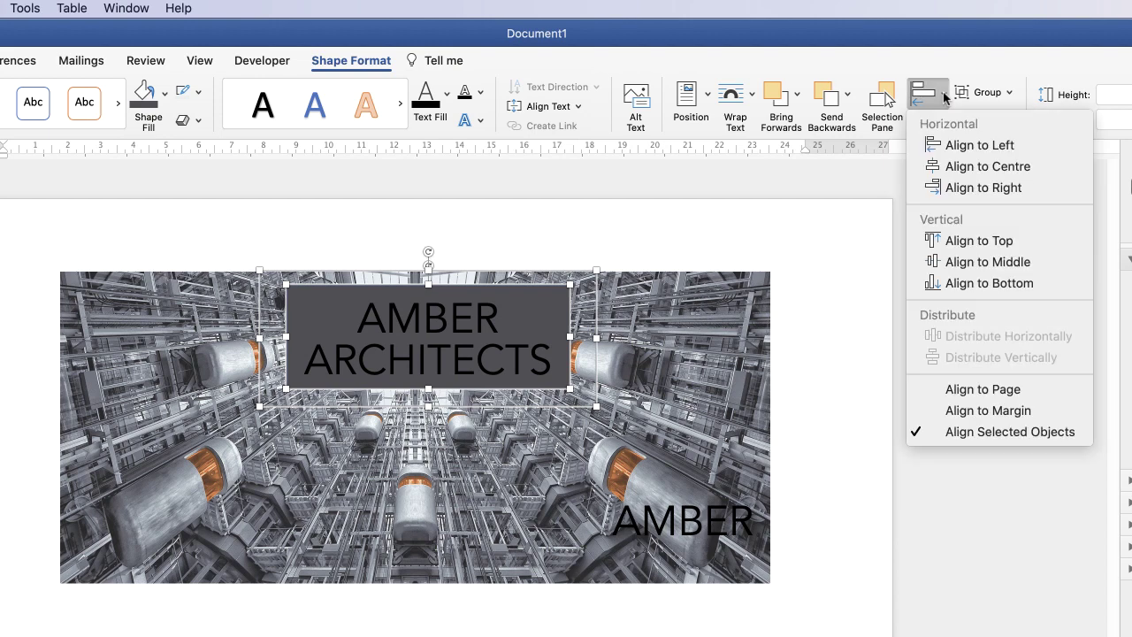
{"action": "left_click", "coordinate": [955, 265]}
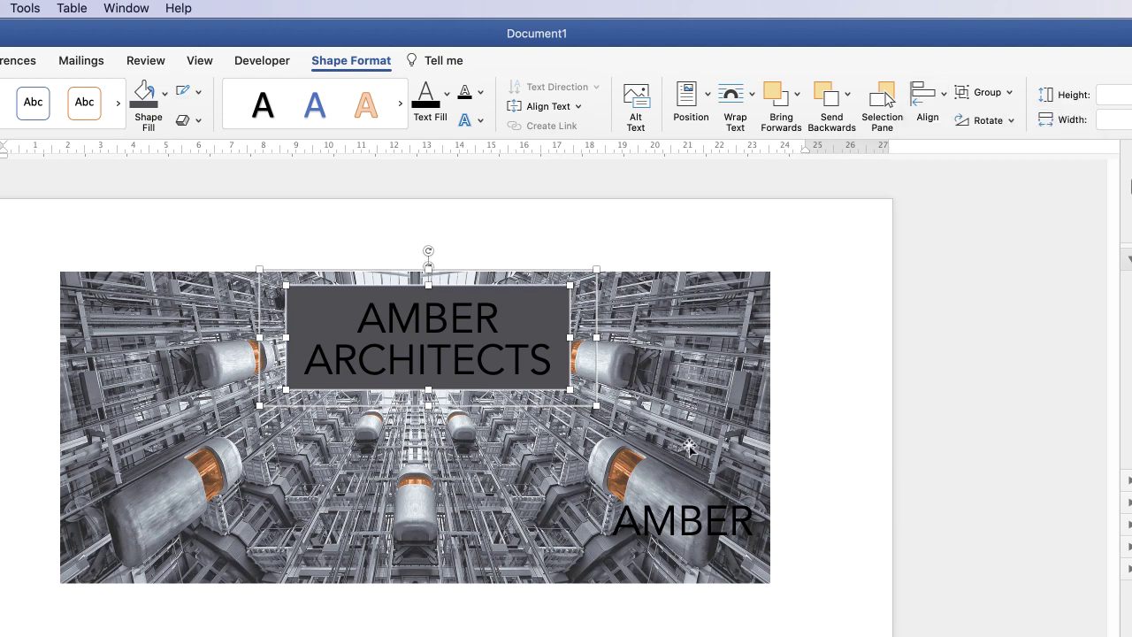
Remove the outline from the dark grey rectangle behind the title
{"action": "left_click", "coordinate": [652, 359]}
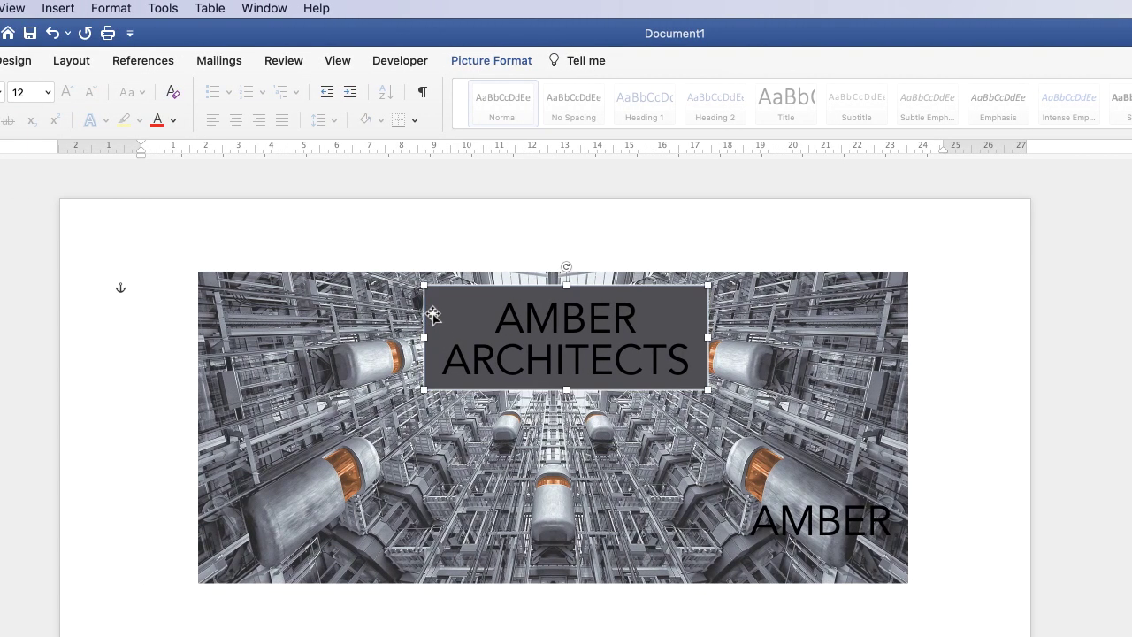
{"action": "left_click", "coordinate": [305, 331]}
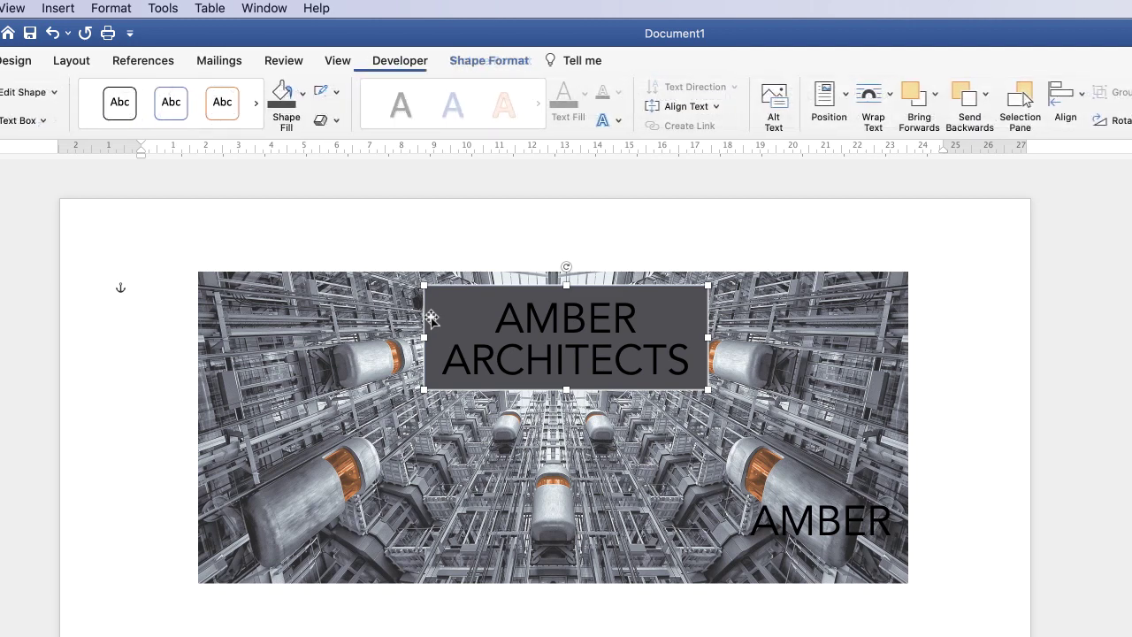
{"action": "left_click", "coordinate": [502, 65]}
{"action": "left_click", "coordinate": [458, 69]}
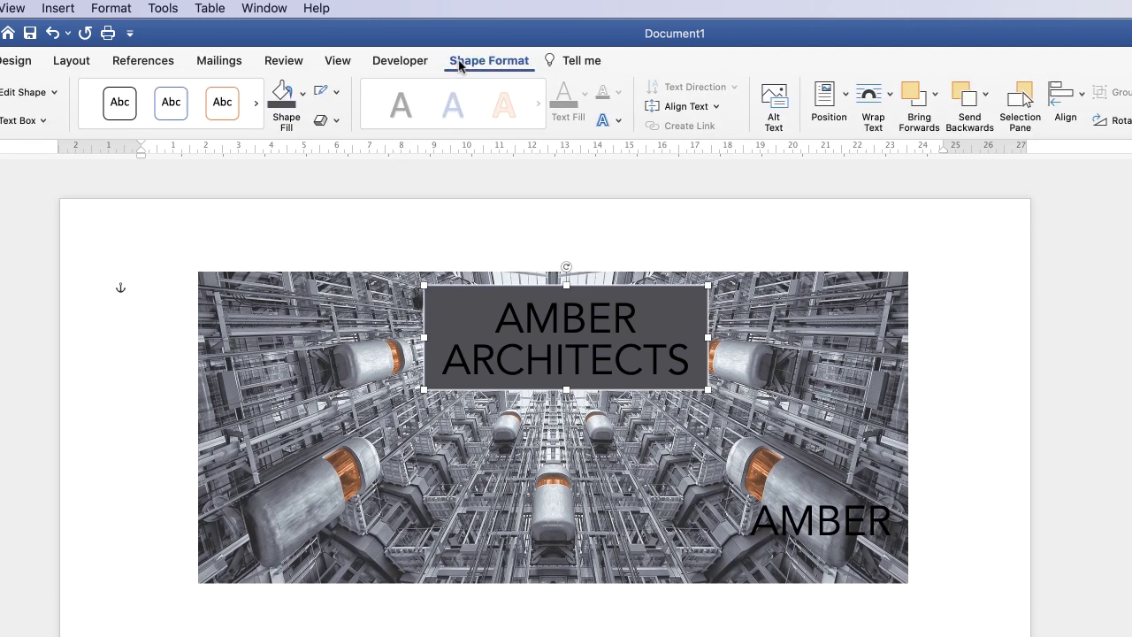
{"action": "left_click", "coordinate": [337, 96]}
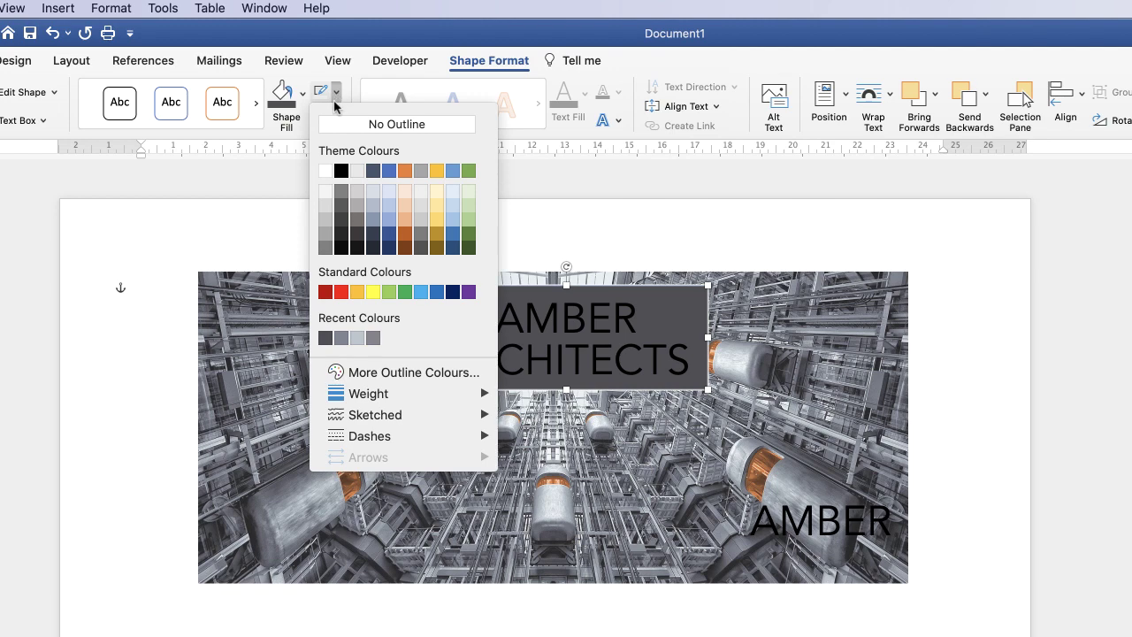
{"action": "left_click", "coordinate": [335, 127]}
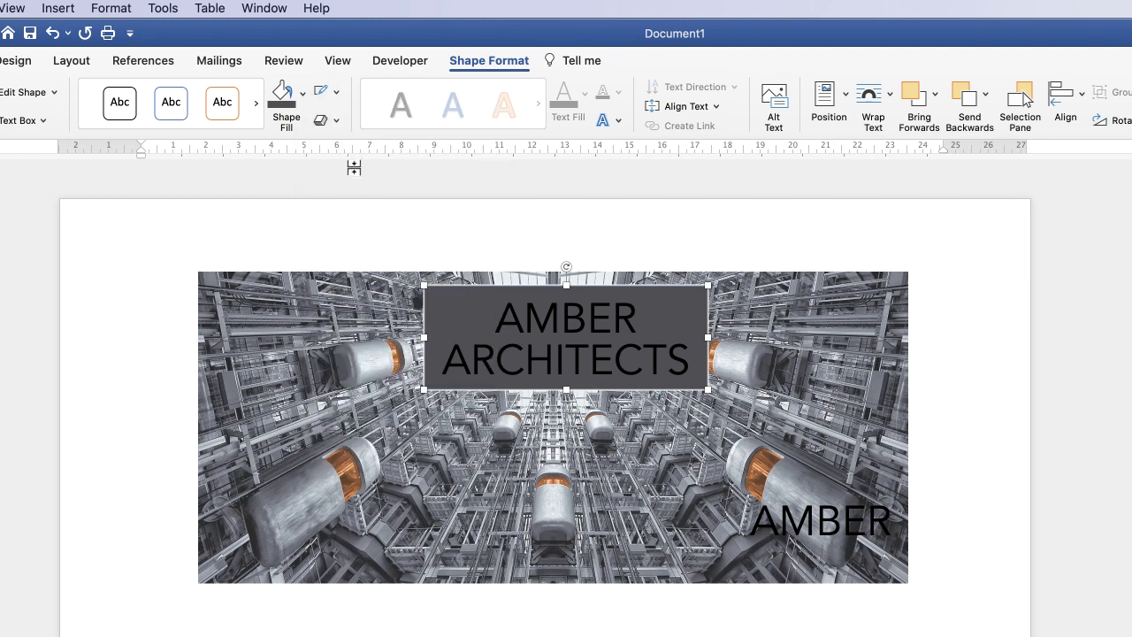
{"action": "left_click", "coordinate": [459, 435]}
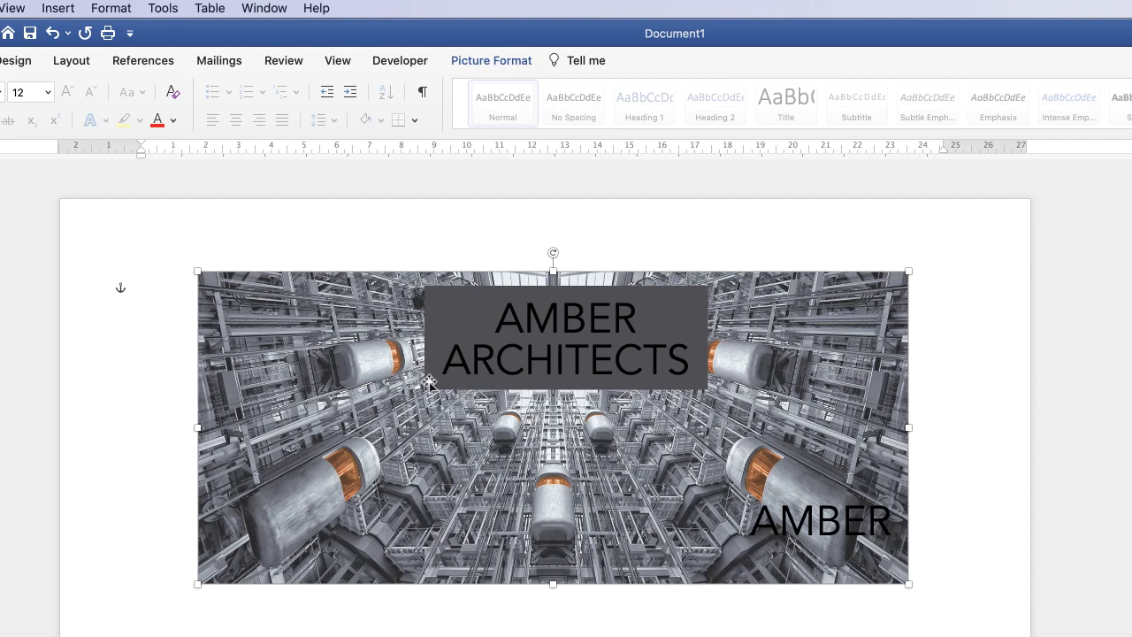
Set the solid fill transparency of the dark grey title rectangle to 21%
{"action": "left_click", "coordinate": [447, 310]}
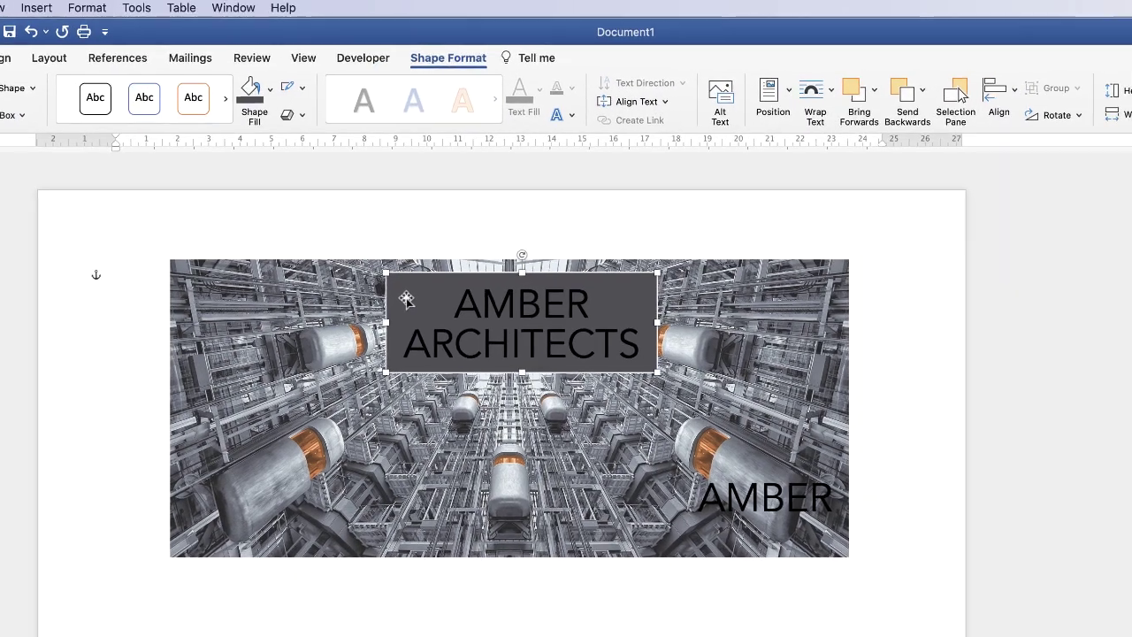
{"action": "double_click", "coordinate": [406, 301]}
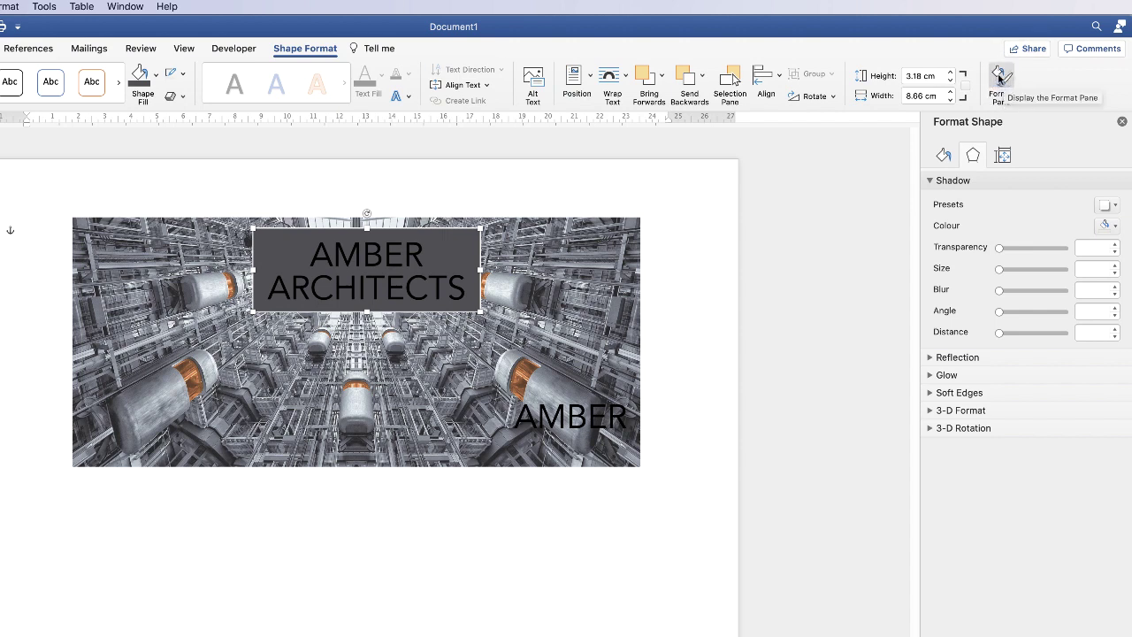
{"action": "left_click", "coordinate": [943, 155]}
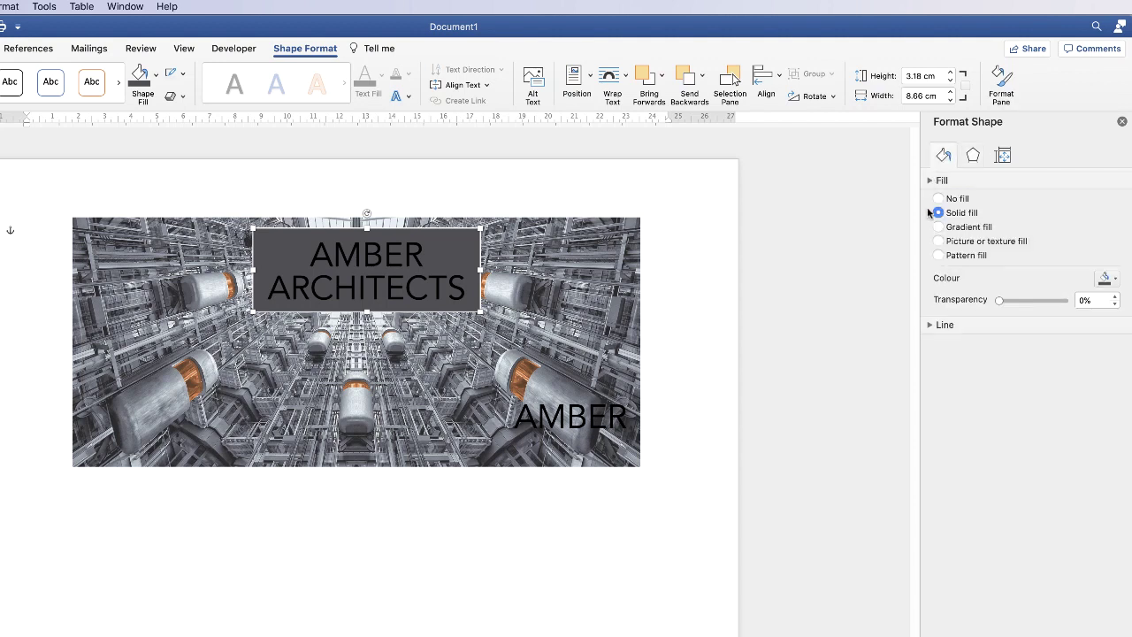
{"action": "left_click", "coordinate": [930, 180]}
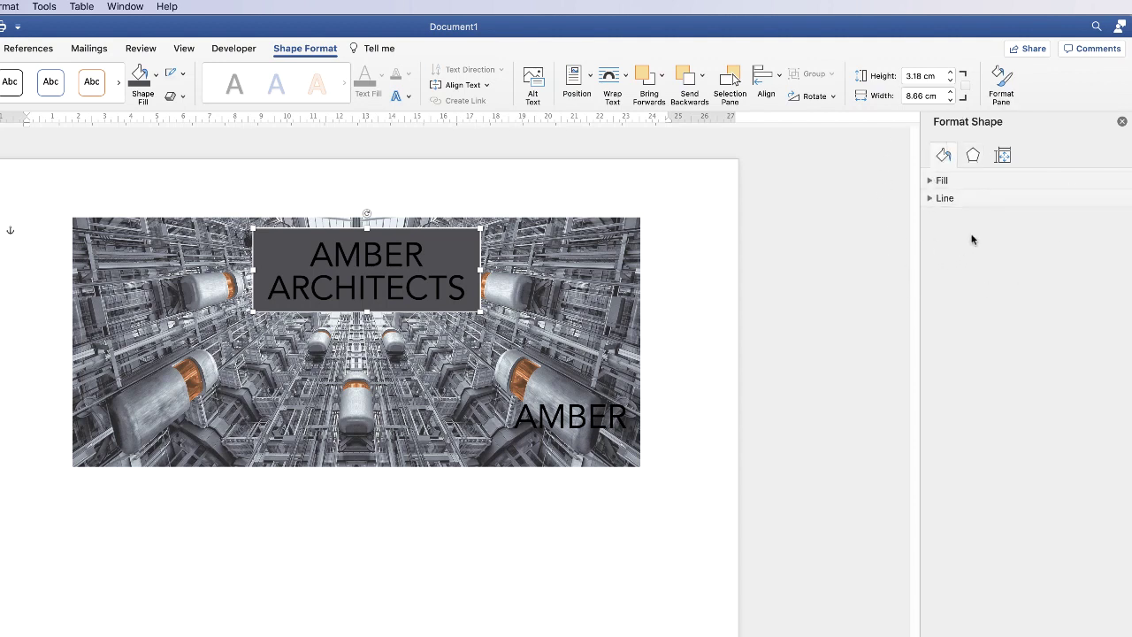
{"action": "left_click", "coordinate": [930, 182]}
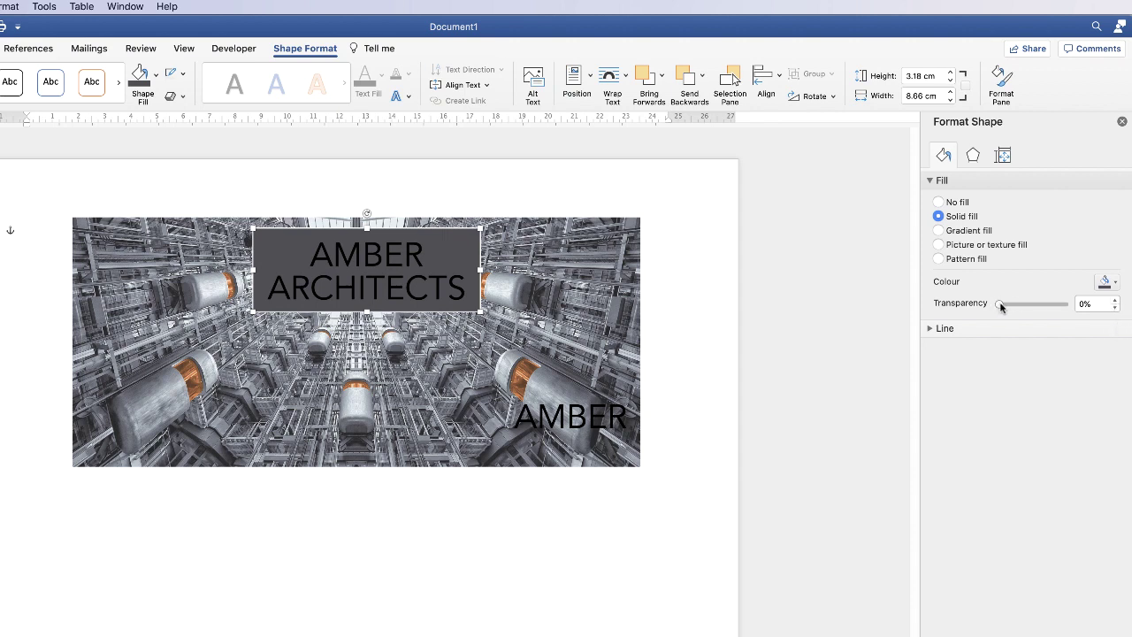
{"action": "left_click_drag", "start_coordinate": [999, 301], "coordinate": [1014, 308]}
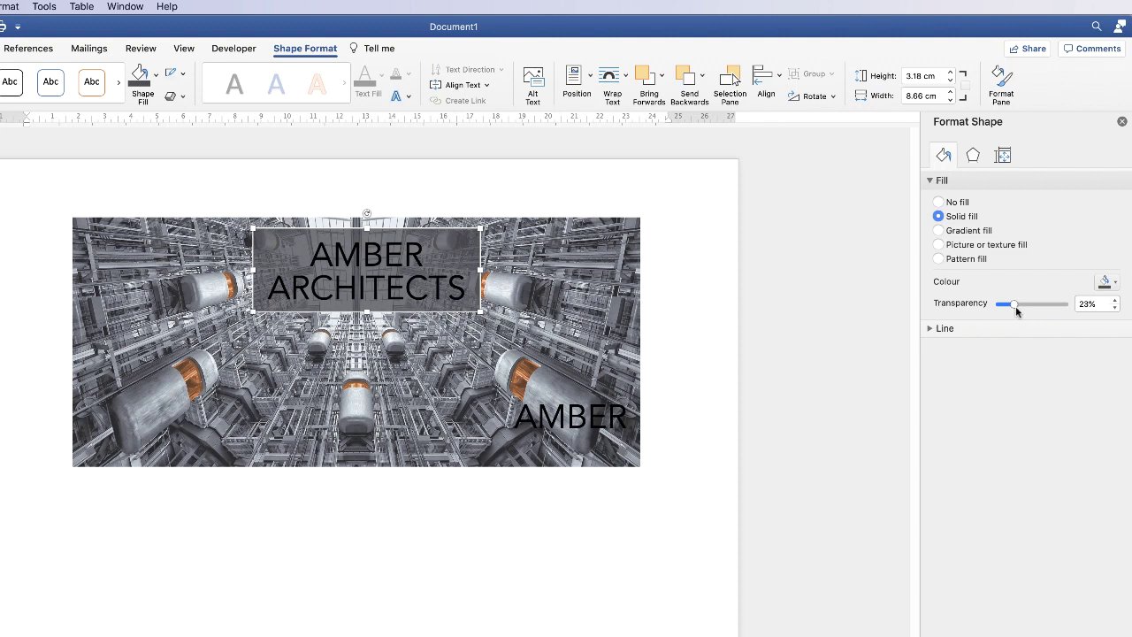
{"action": "left_click_drag", "start_coordinate": [1015, 306], "coordinate": [1014, 308]}
Place a copy of the translucent rectangle over the separate AMBER text near the picture's lower right corner and send it behind that text
{"action": "left_click_drag", "start_coordinate": [379, 270], "coordinate": [526, 416]}
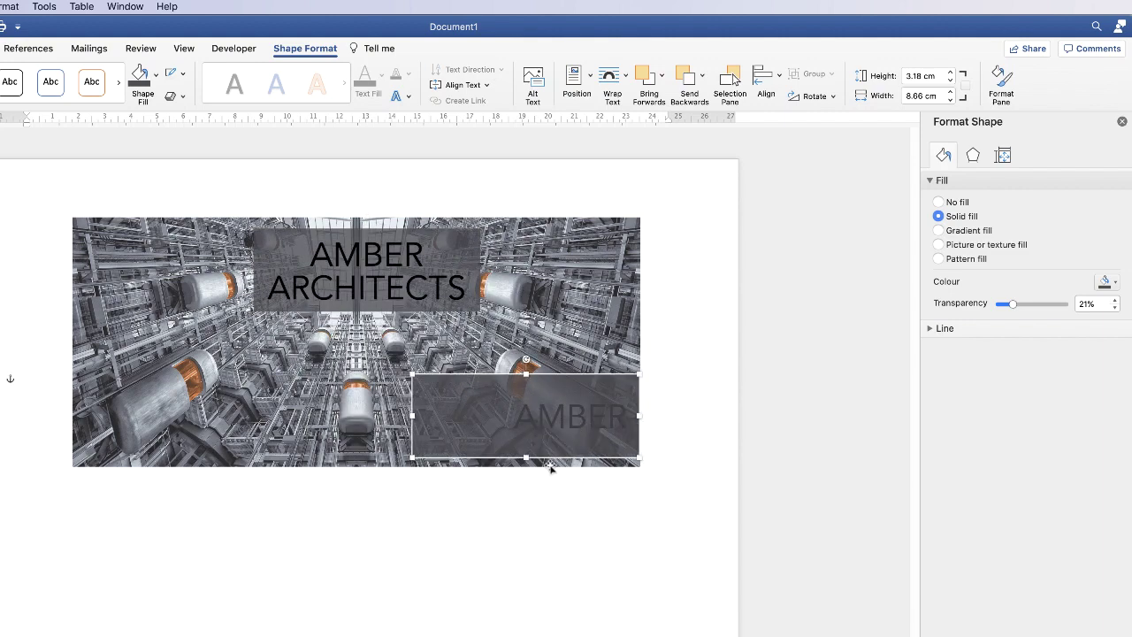
{"action": "left_click", "coordinate": [687, 79]}
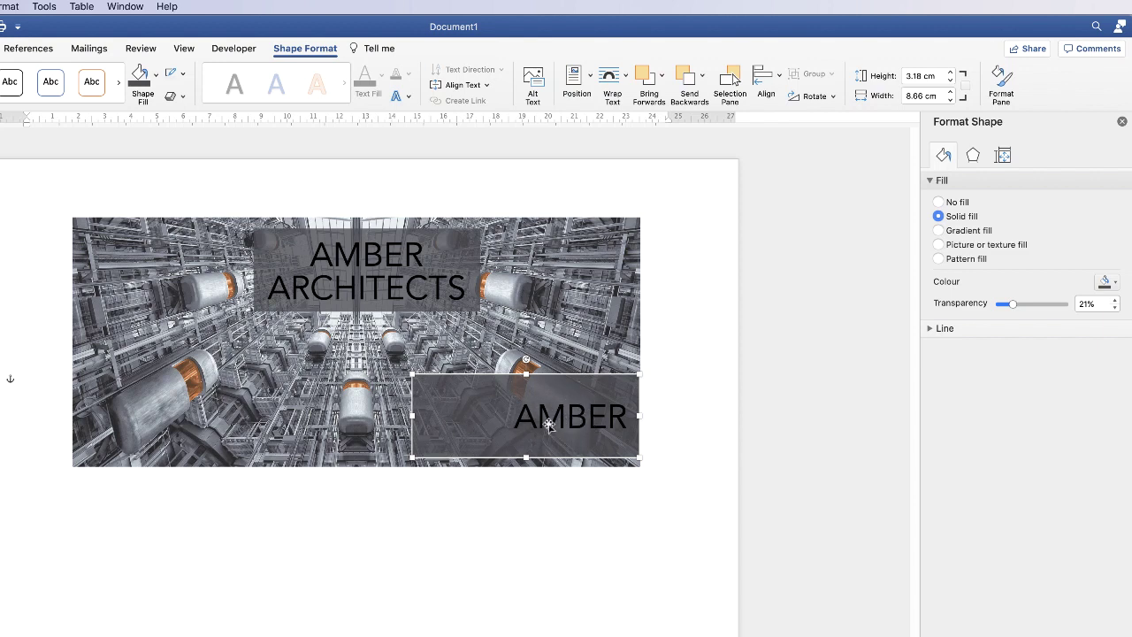
Group the AMBER ARCHITECTS title text with the translucent rectangle behind it
{"action": "left_click", "coordinate": [447, 253]}
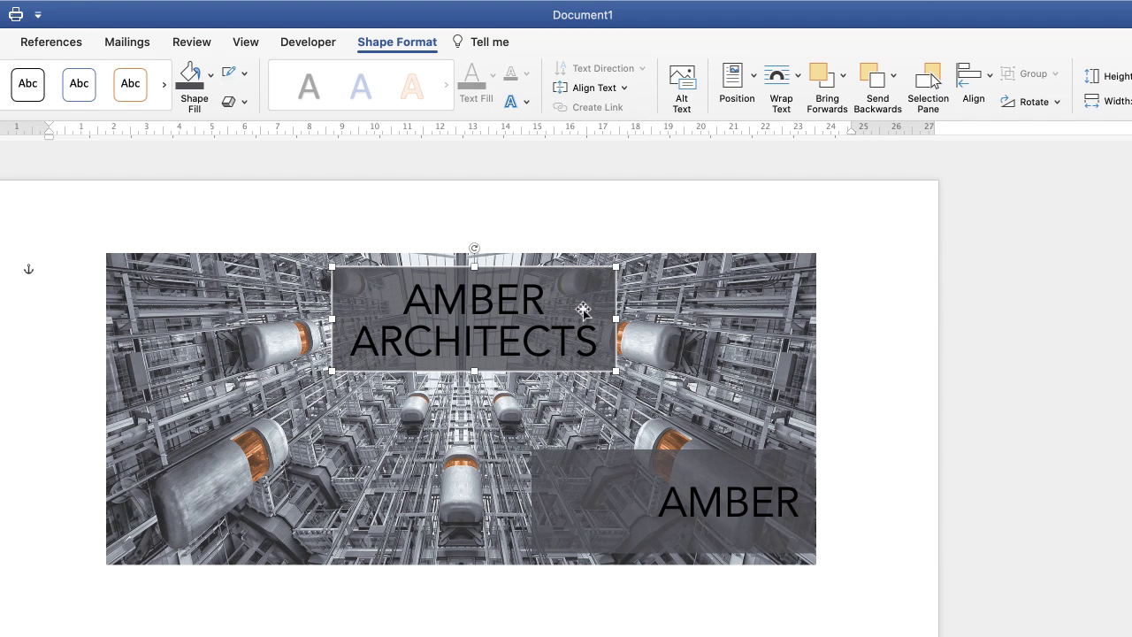
{"action": "left_click", "coordinate": [479, 303]}
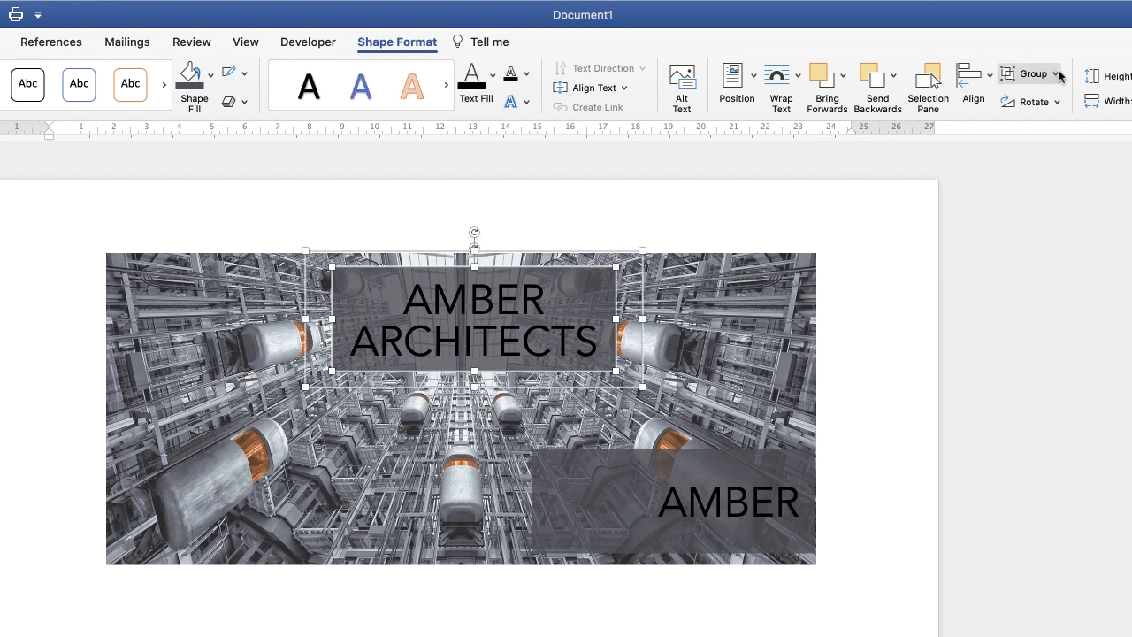
{"action": "left_click", "coordinate": [1030, 74]}
{"action": "left_click", "coordinate": [1048, 99]}
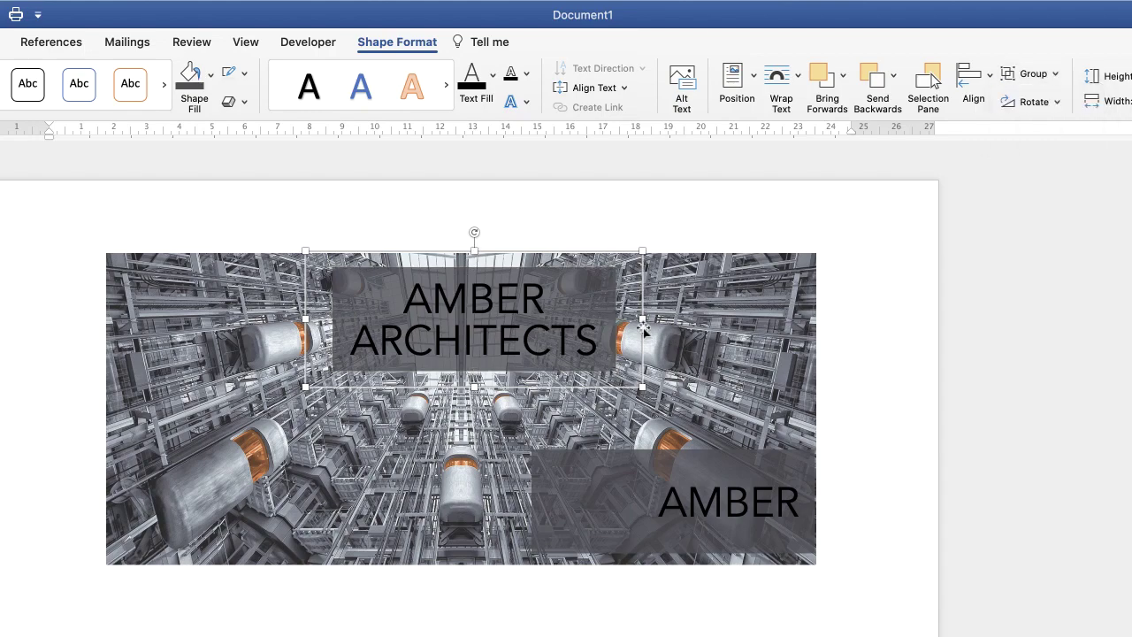
Move the title group slightly down and to the left, then align it to centre horizontally with the picture
{"action": "mouse_move", "coordinate": [471, 322]}
{"action": "left_mouse_down"}
{"action": "mouse_move", "coordinate": [658, 363]}
{"action": "mouse_move", "coordinate": [434, 197]}
{"action": "mouse_move", "coordinate": [430, 414]}
{"action": "mouse_move", "coordinate": [539, 250]}
{"action": "mouse_move", "coordinate": [388, 344]}
{"action": "mouse_move", "coordinate": [490, 354]}
{"action": "mouse_move", "coordinate": [474, 331]}
{"action": "mouse_move", "coordinate": [451, 331]}
{"action": "left_mouse_up"}
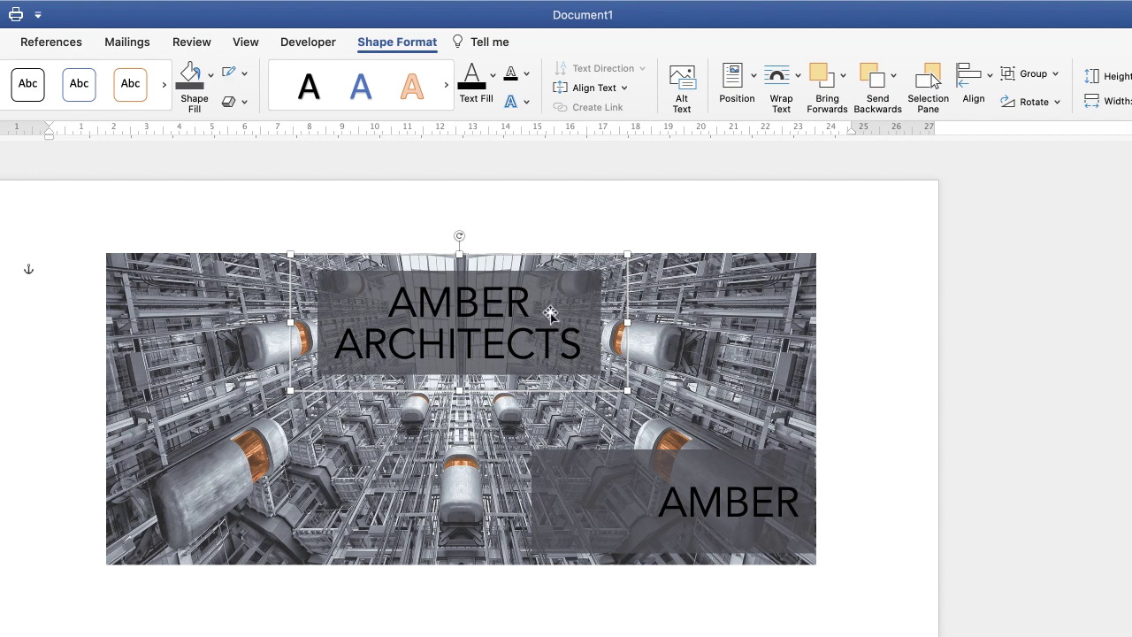
{"action": "left_click", "coordinate": [667, 264], "text": "shift"}
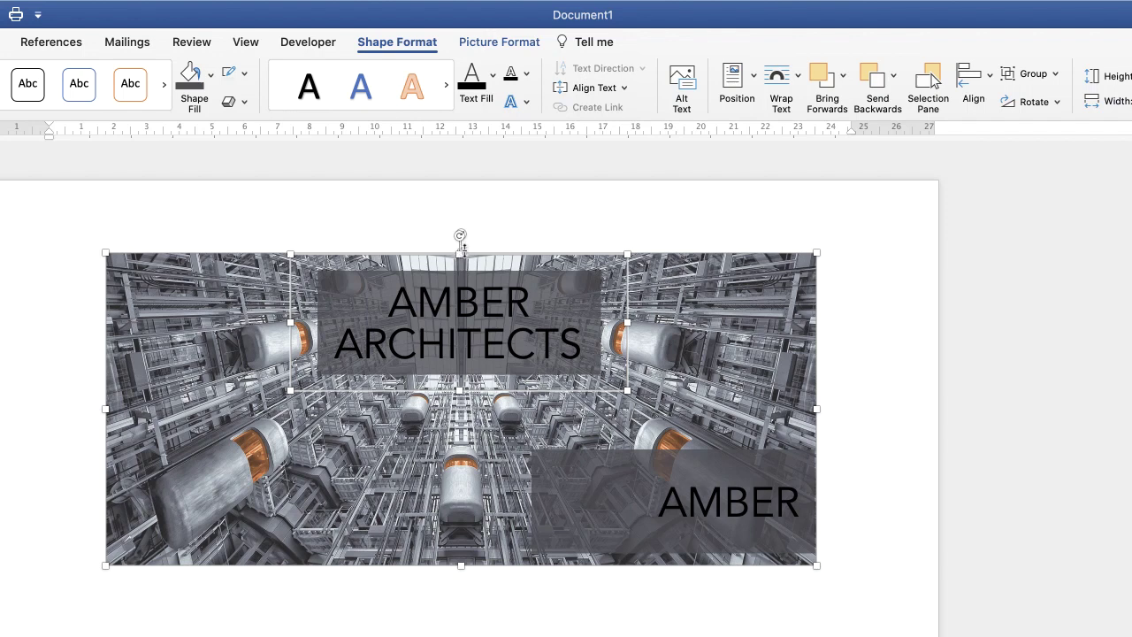
{"action": "left_click", "coordinate": [992, 80]}
{"action": "left_click", "coordinate": [1013, 147]}
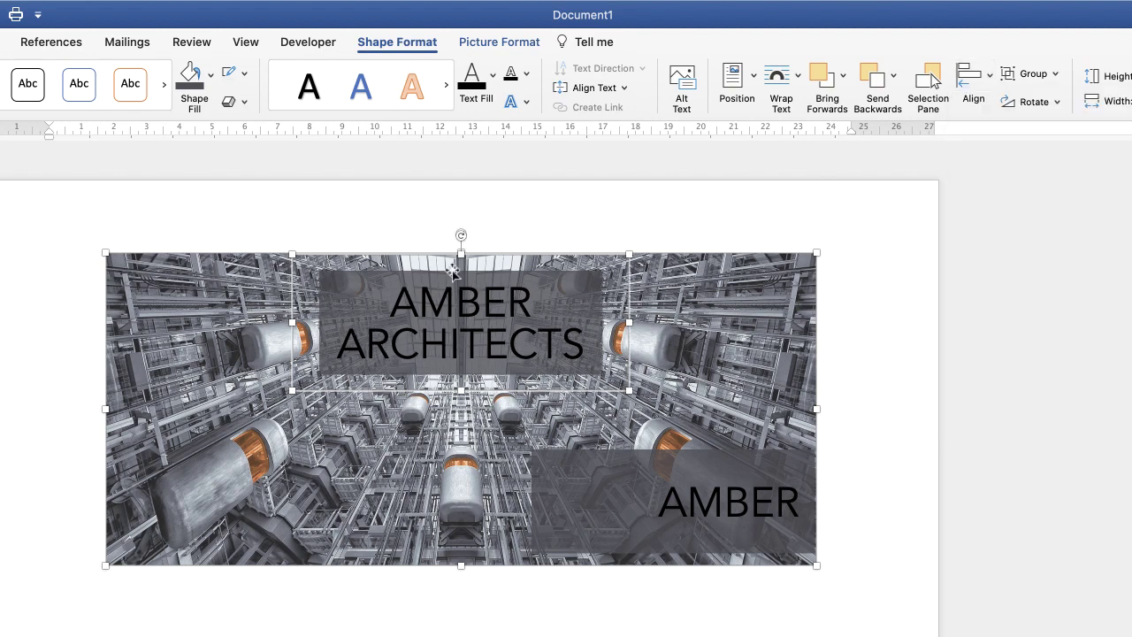
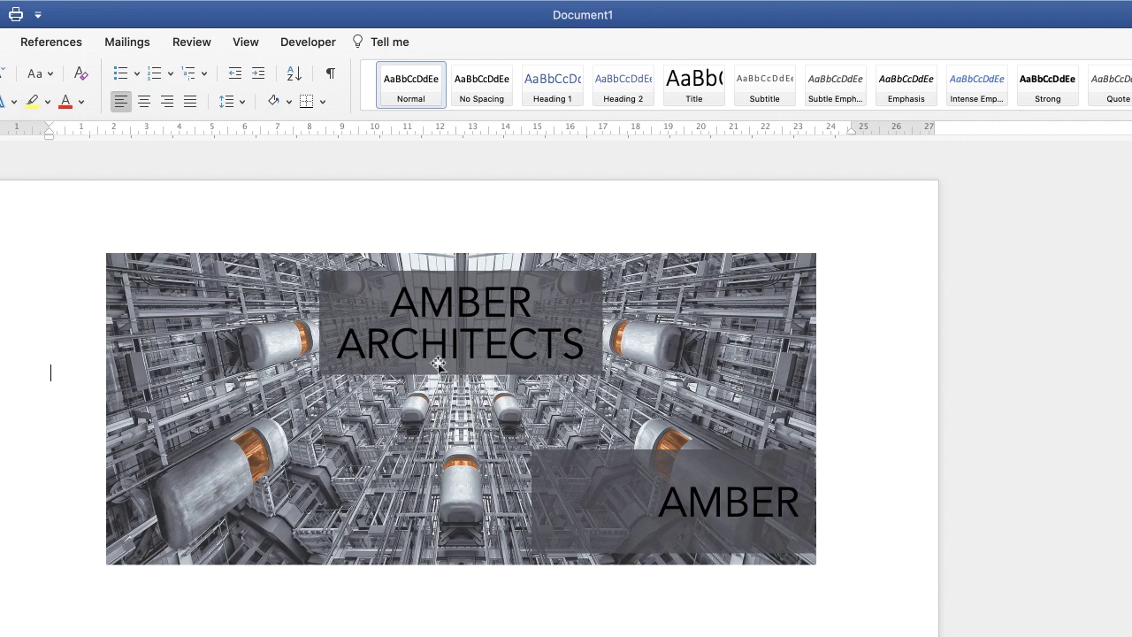
Ungroup the AMBER ARCHITECTS title text and its rectangle
{"action": "left_click", "coordinate": [465, 339]}
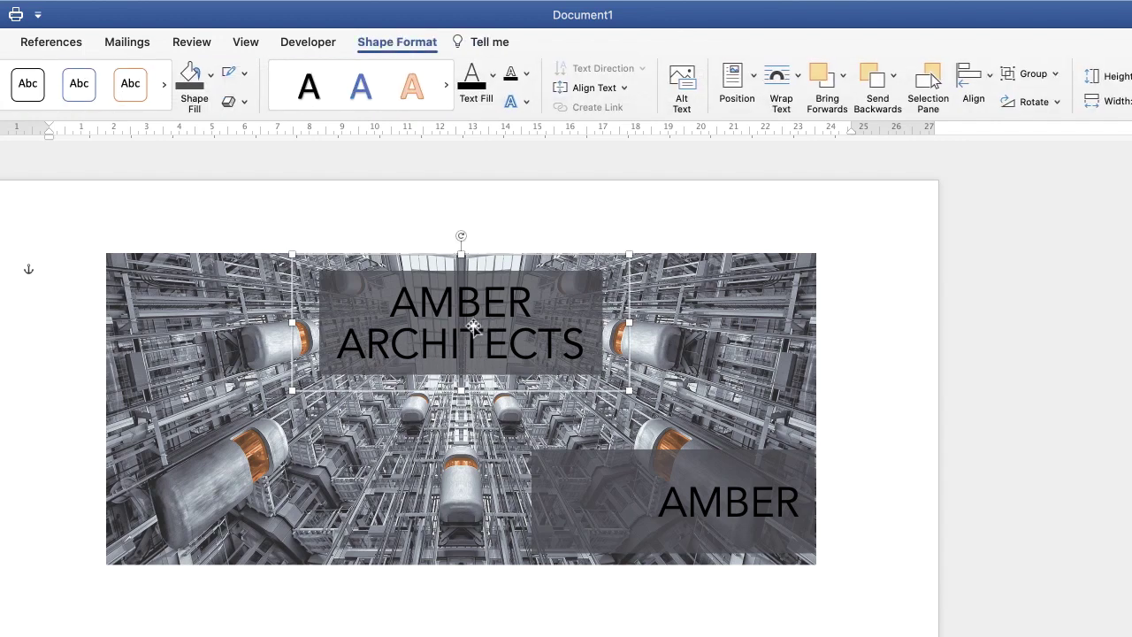
{"action": "left_click", "coordinate": [1057, 77]}
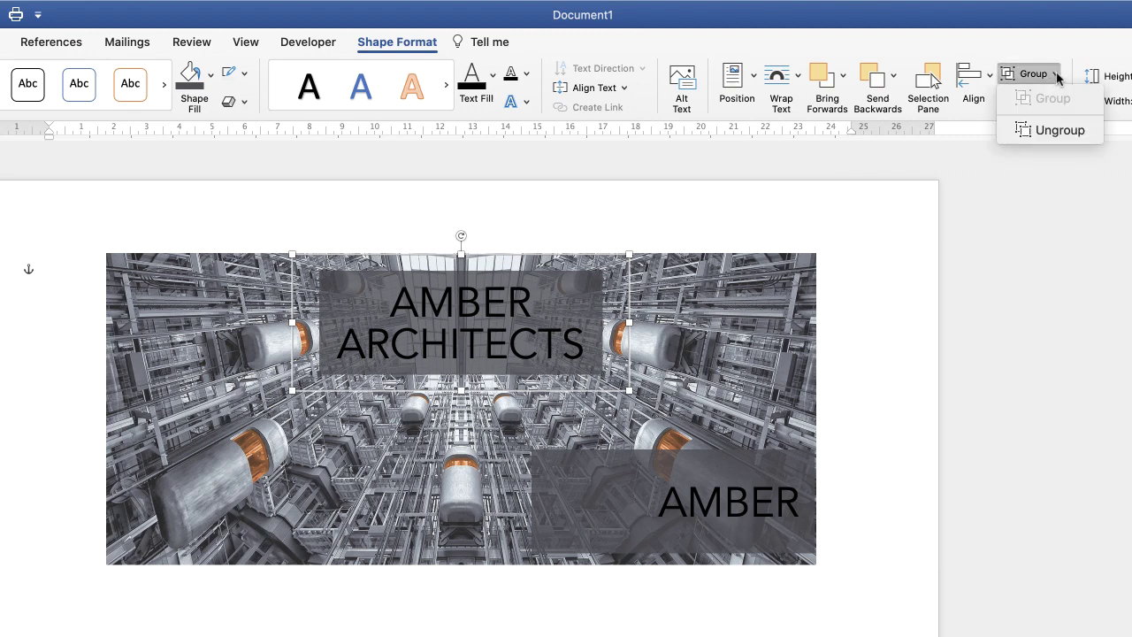
{"action": "left_click", "coordinate": [1052, 130]}
Extend the lower translucent rectangle leftwards and reduce it to about half its height, forming a thin strip along the picture's lower edge
{"action": "left_click", "coordinate": [709, 506]}
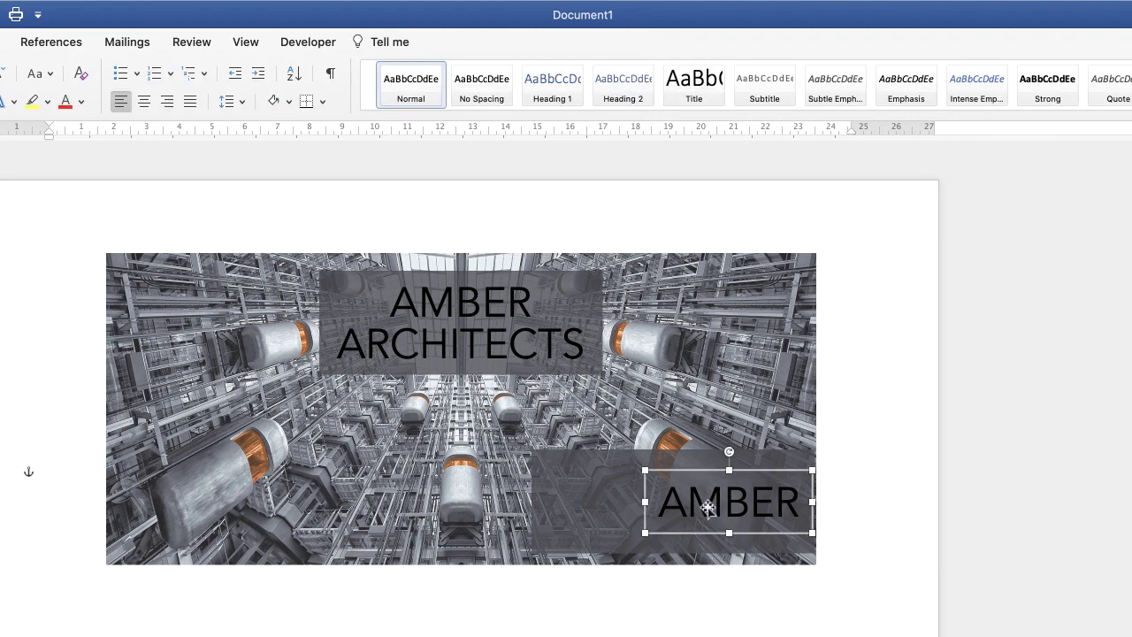
{"action": "left_click", "coordinate": [575, 515]}
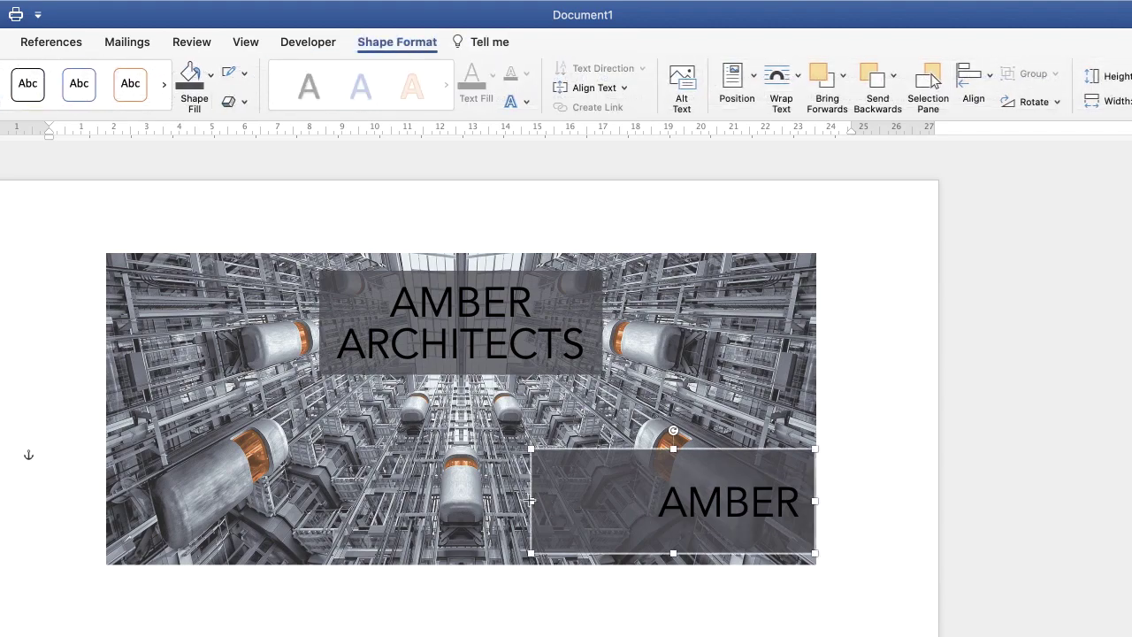
{"action": "left_click_drag", "start_coordinate": [530, 501], "coordinate": [430, 522]}
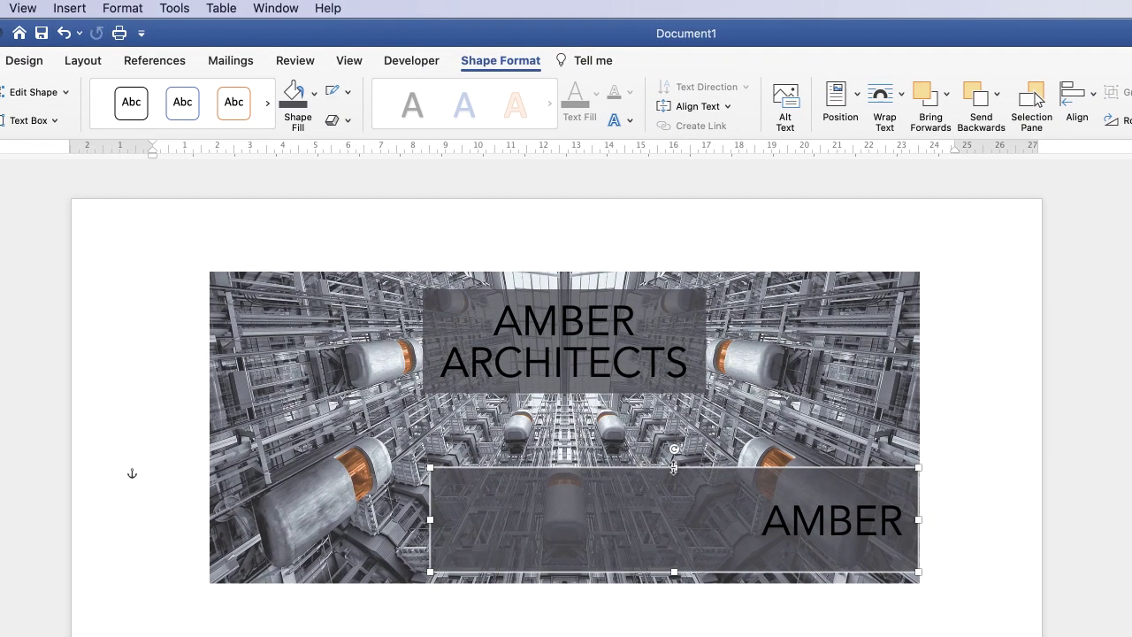
{"action": "left_click_drag", "start_coordinate": [674, 469], "coordinate": [676, 520]}
Move the lower AMBER text box onto the left part of the thin strip and reduce its font size to 26
{"action": "left_click", "coordinate": [821, 517]}
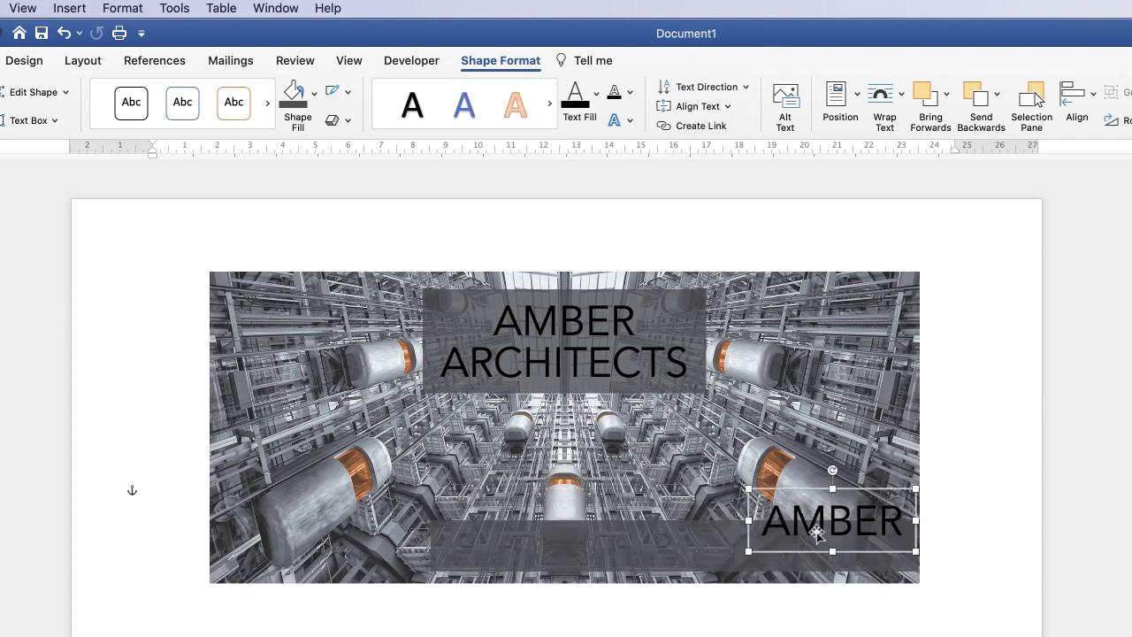
{"action": "left_click_drag", "start_coordinate": [804, 531], "coordinate": [518, 554]}
{"action": "double_click", "coordinate": [566, 553]}
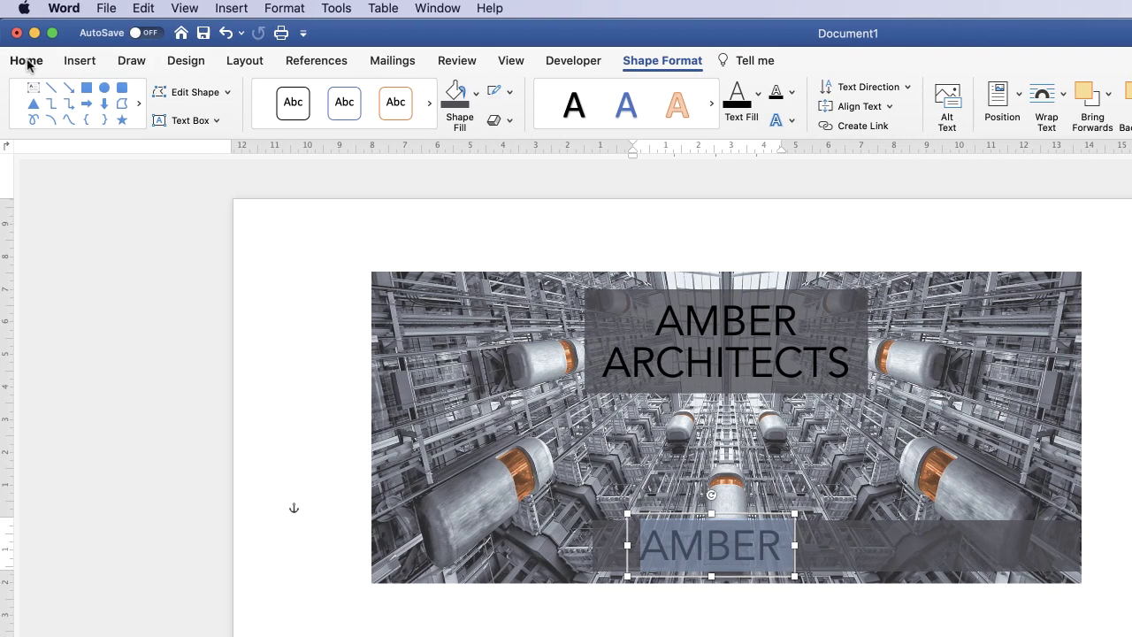
{"action": "left_click", "coordinate": [27, 60]}
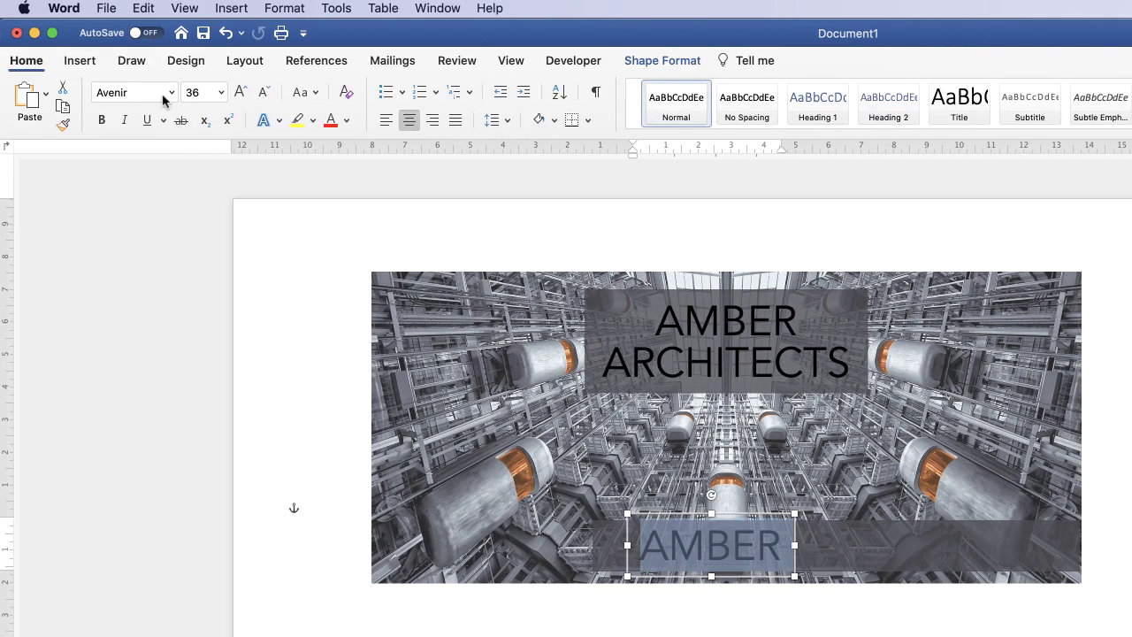
{"action": "left_click", "coordinate": [263, 94]}
{"action": "left_click", "coordinate": [263, 93]}
{"action": "left_click", "coordinate": [262, 94]}
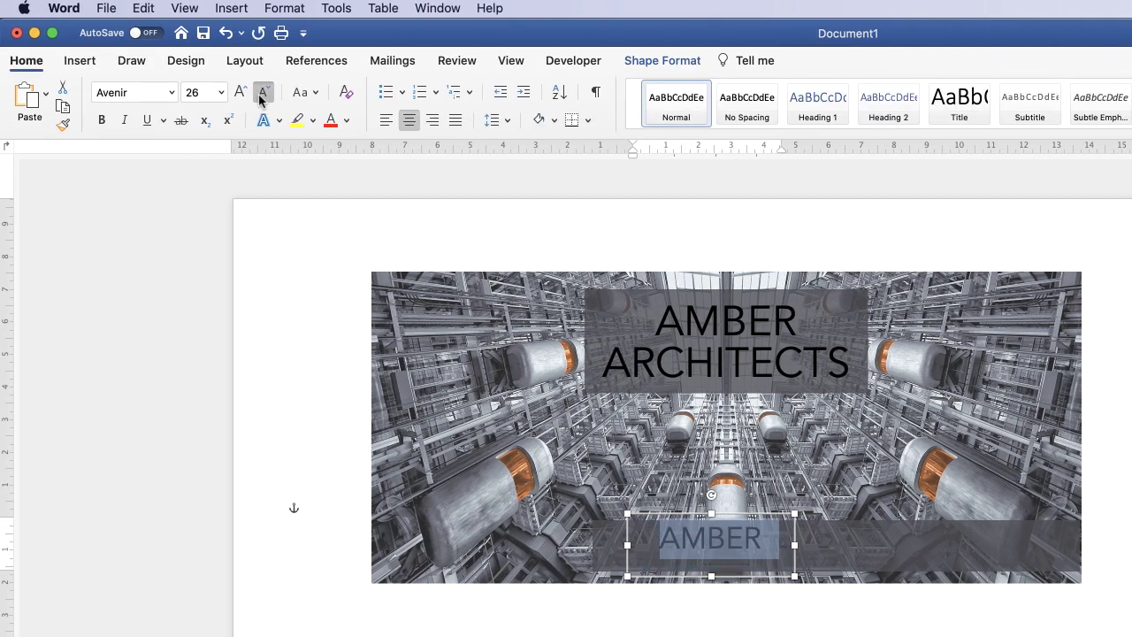
Replace the lower AMBER text with THE URBAN ARCHITECT FOR URBAN THINKING at font size 22 and widen its text box across the strip
{"action": "left_click", "coordinate": [263, 94]}
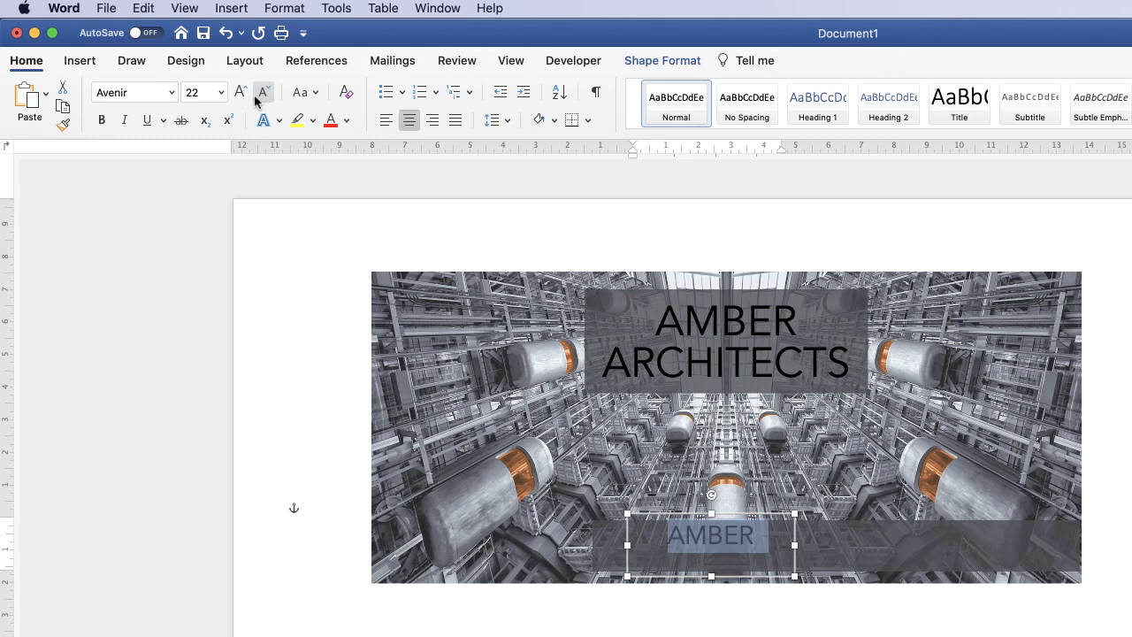
{"action": "type", "text": "THE URBAN ARCHITECT"}
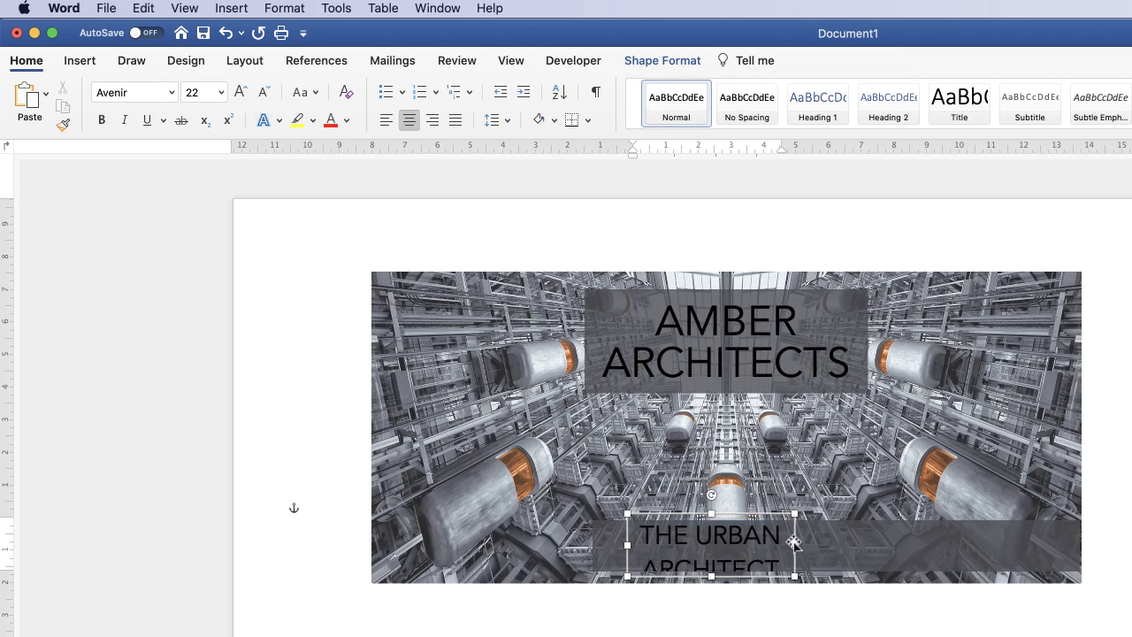
{"action": "left_click_drag", "start_coordinate": [794, 544], "coordinate": [1065, 546]}
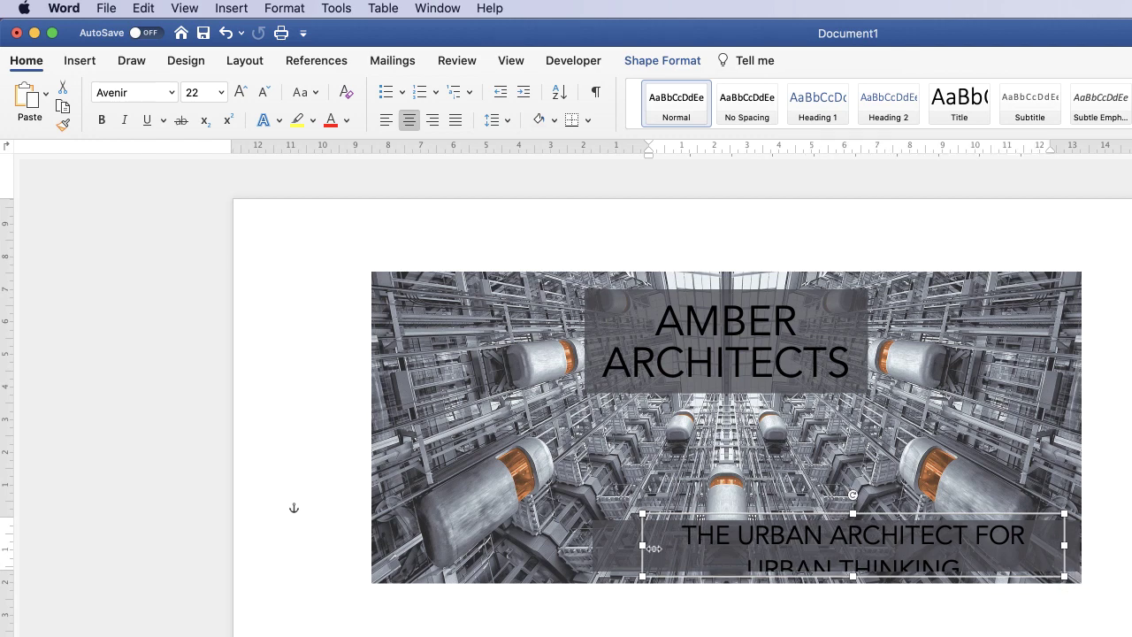
{"action": "left_click_drag", "start_coordinate": [642, 546], "coordinate": [598, 546]}
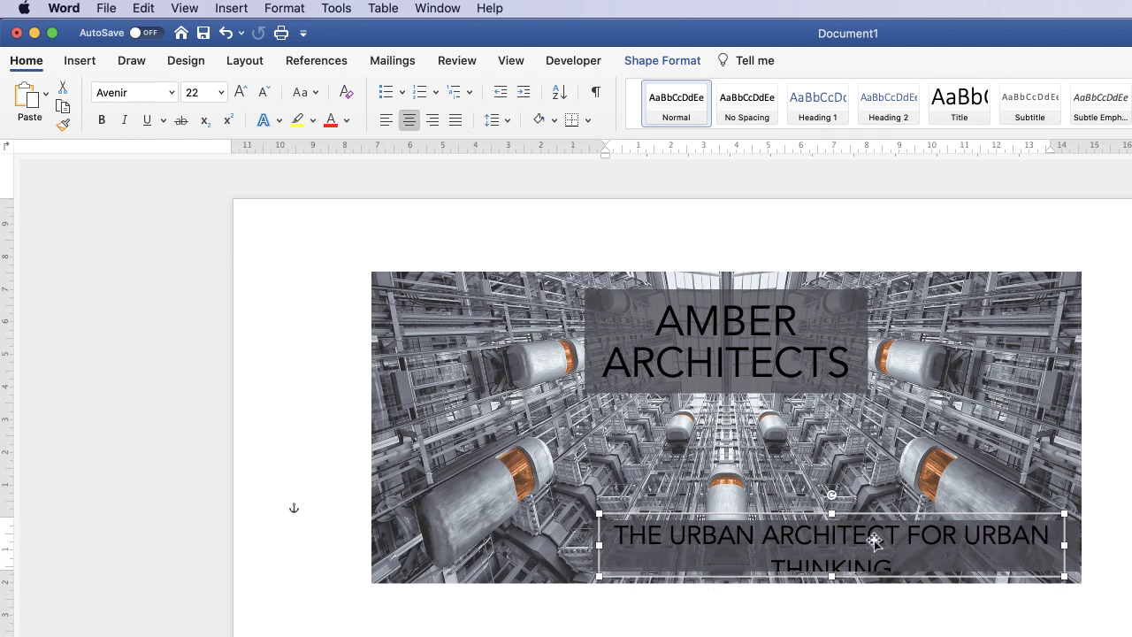
Reduce the tagline's font size to 16 and shrink its text box's height to fit inside the lower strip
{"action": "double_click", "coordinate": [859, 540]}
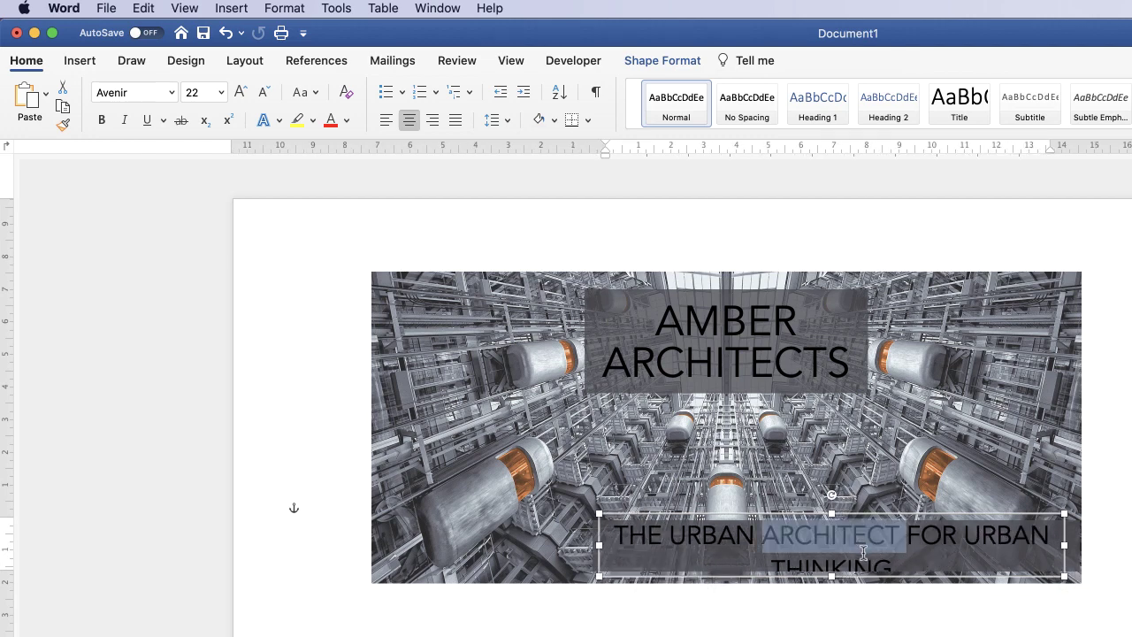
{"action": "triple_click", "coordinate": [860, 555]}
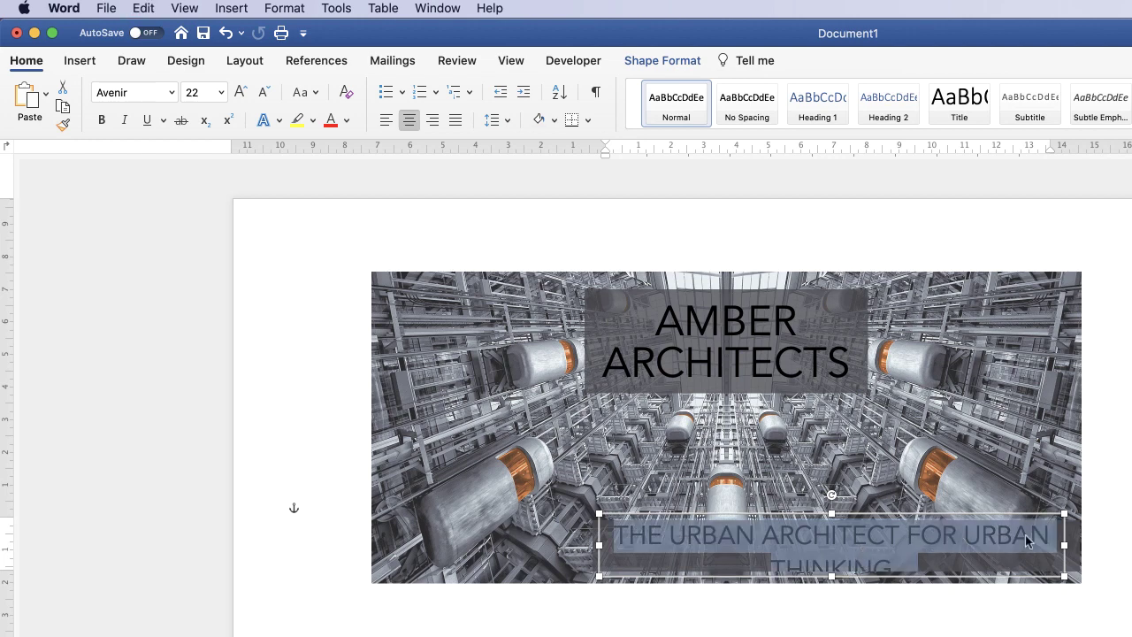
{"action": "left_click", "coordinate": [264, 92]}
{"action": "left_click", "coordinate": [263, 92]}
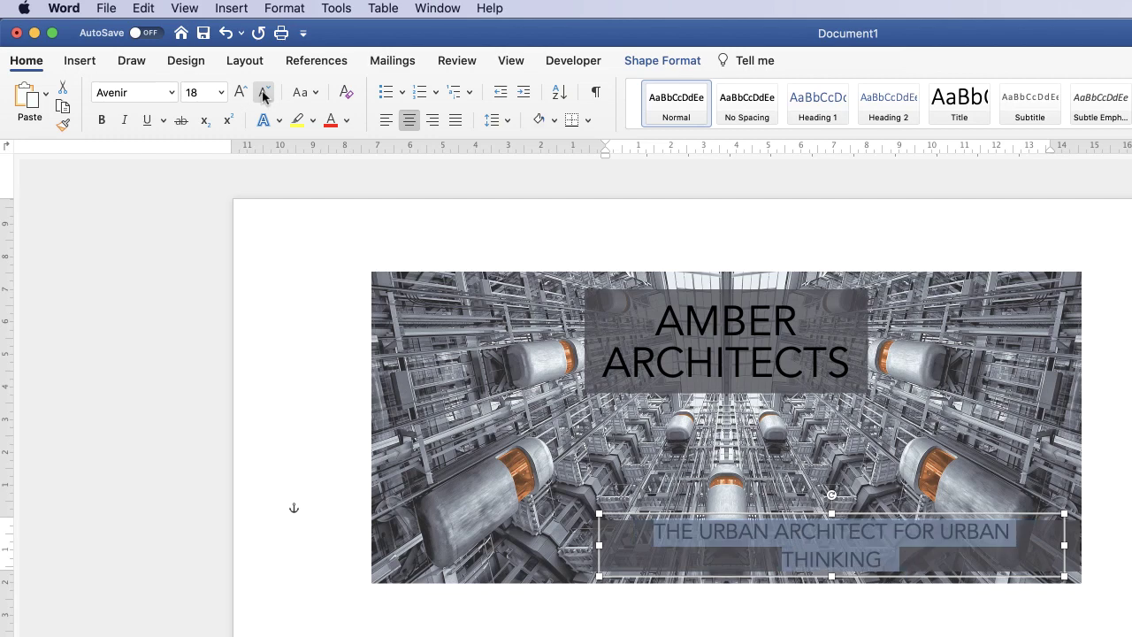
{"action": "left_click", "coordinate": [263, 92]}
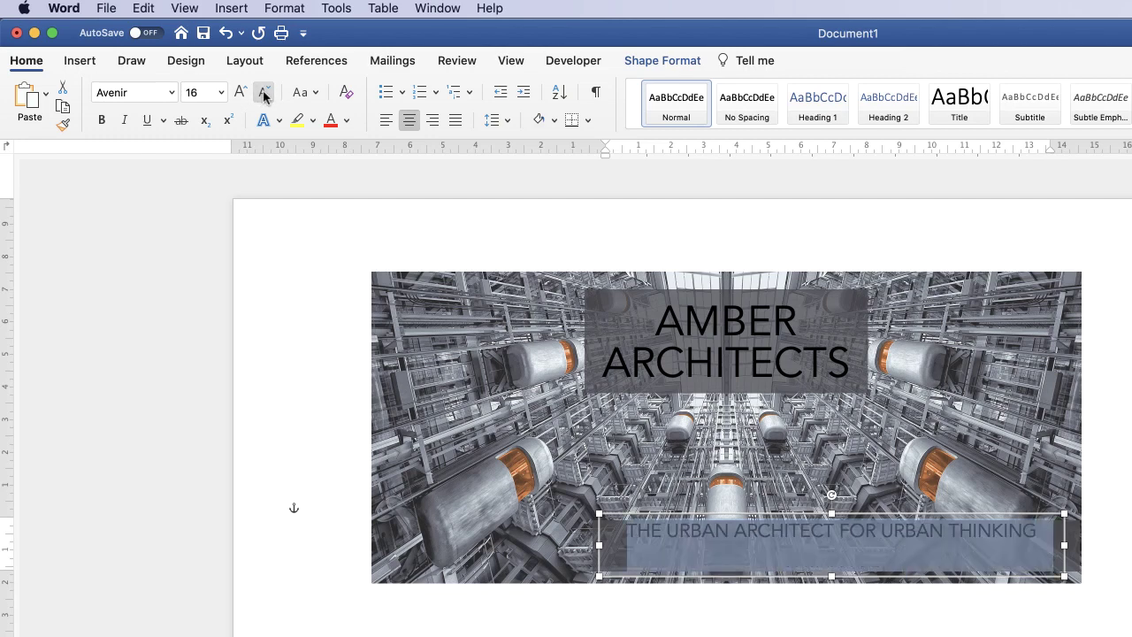
{"action": "left_click", "coordinate": [825, 531]}
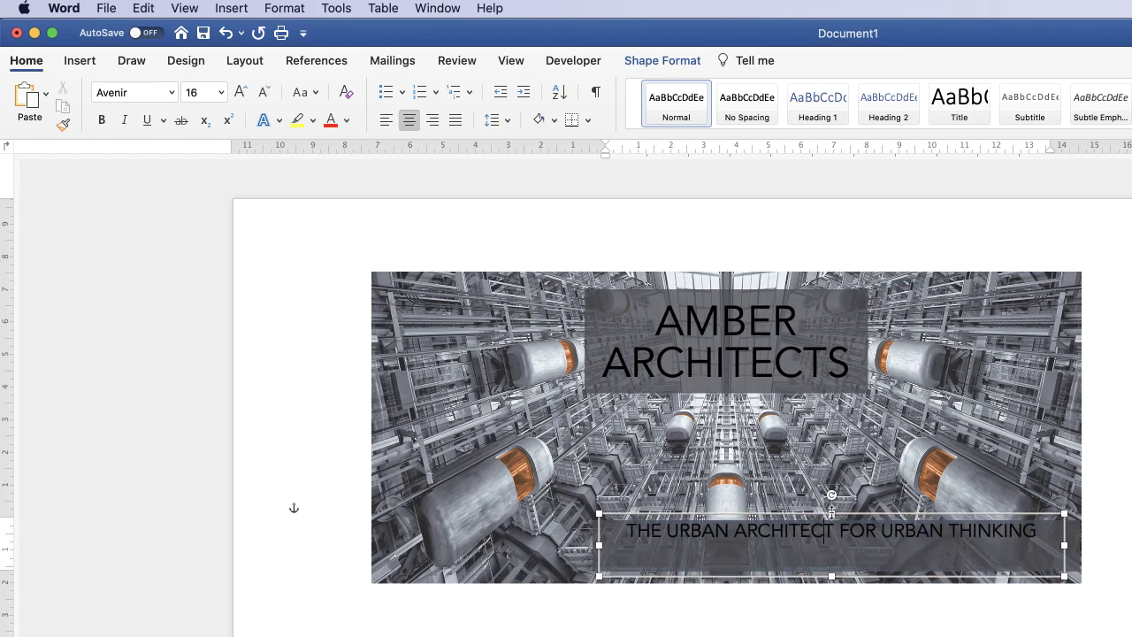
{"action": "left_click_drag", "start_coordinate": [832, 511], "coordinate": [867, 545]}
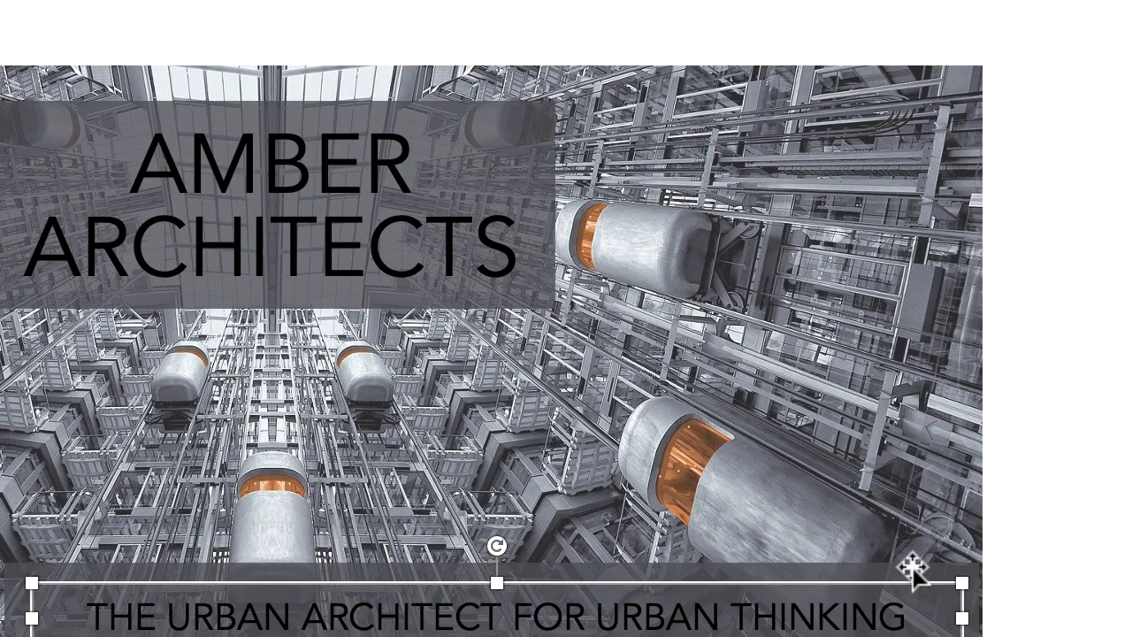
Centre the tagline text box horizontally and vertically on the lower translucent strip, and group the two
{"action": "left_click", "coordinate": [888, 567], "text": "shift"}
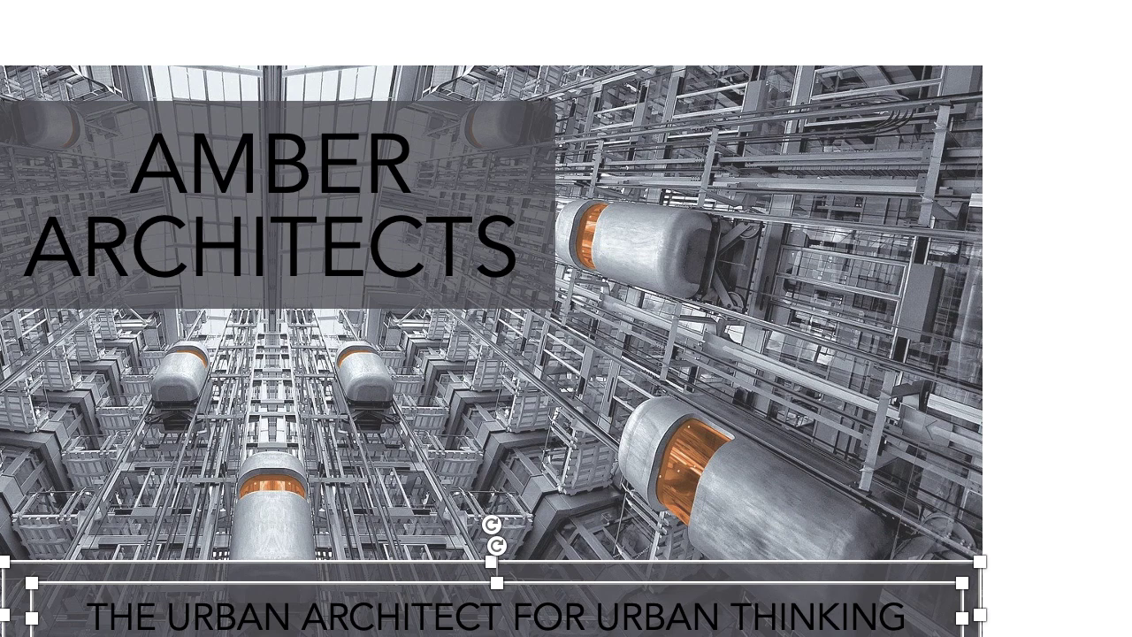
{"action": "key", "text": "Left"}
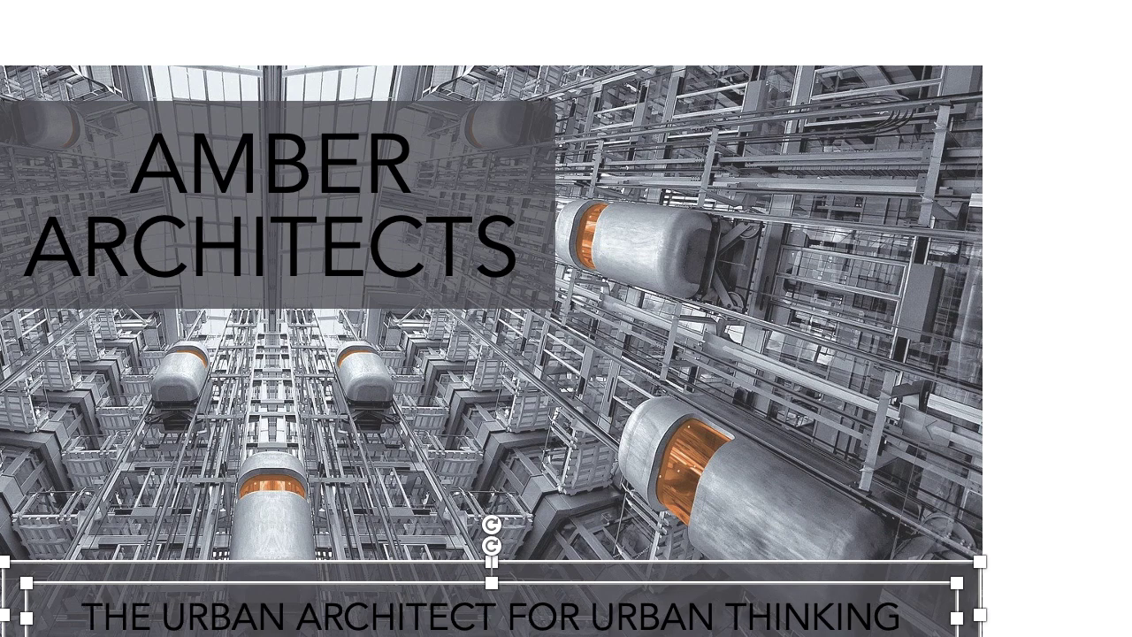
{"action": "key", "text": "Up"}
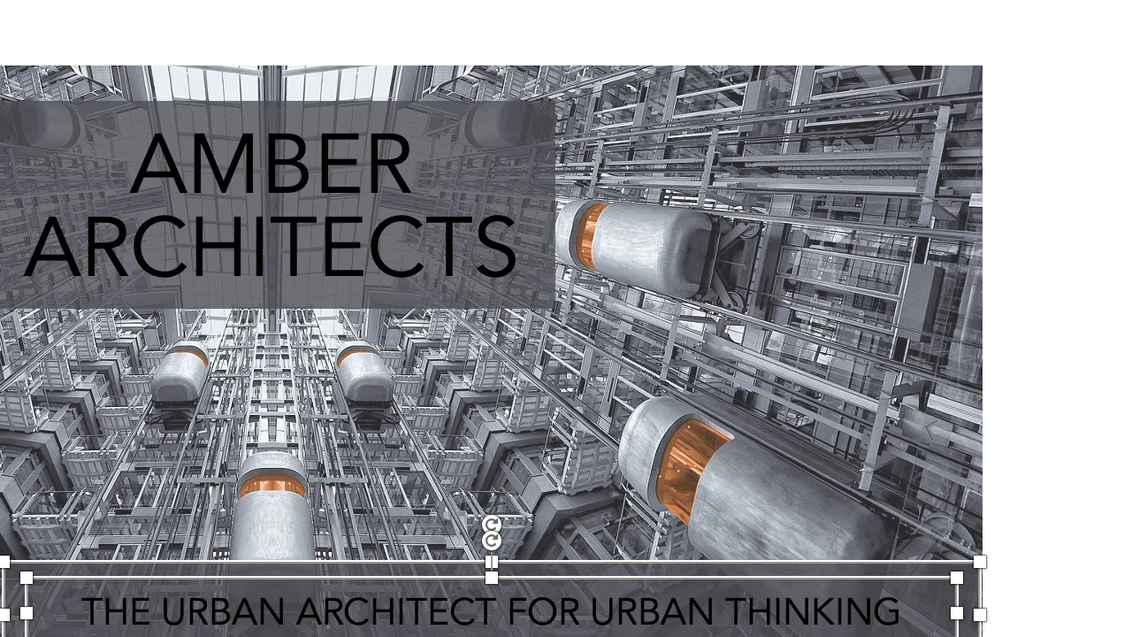
{"action": "key", "text": "Tab"}
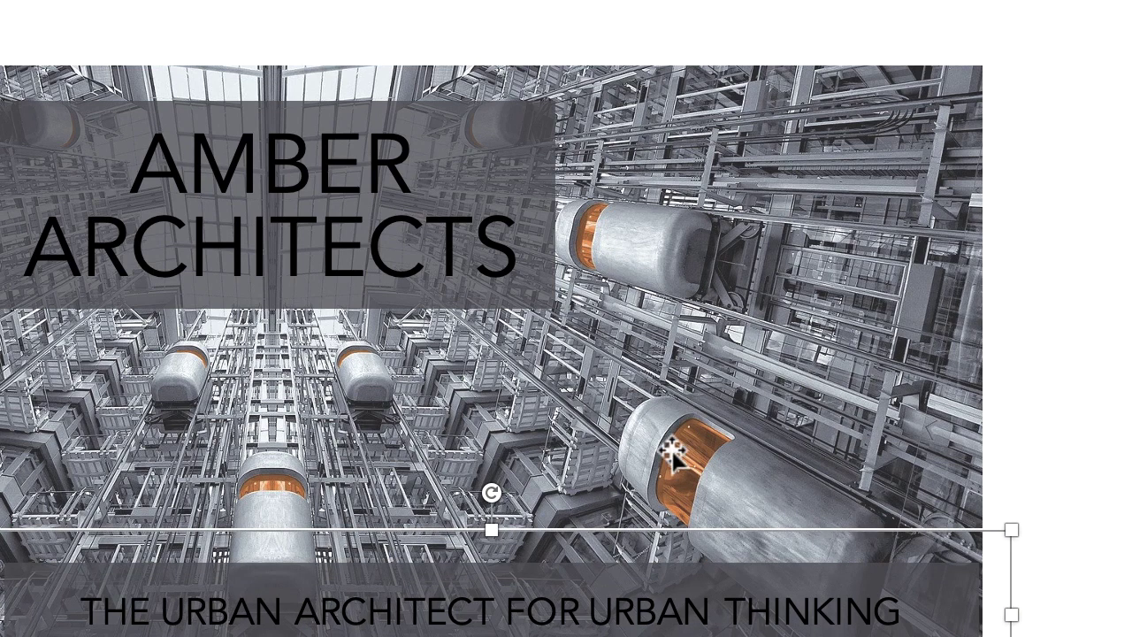
{"action": "left_click_drag", "start_coordinate": [487, 611], "coordinate": [454, 566]}
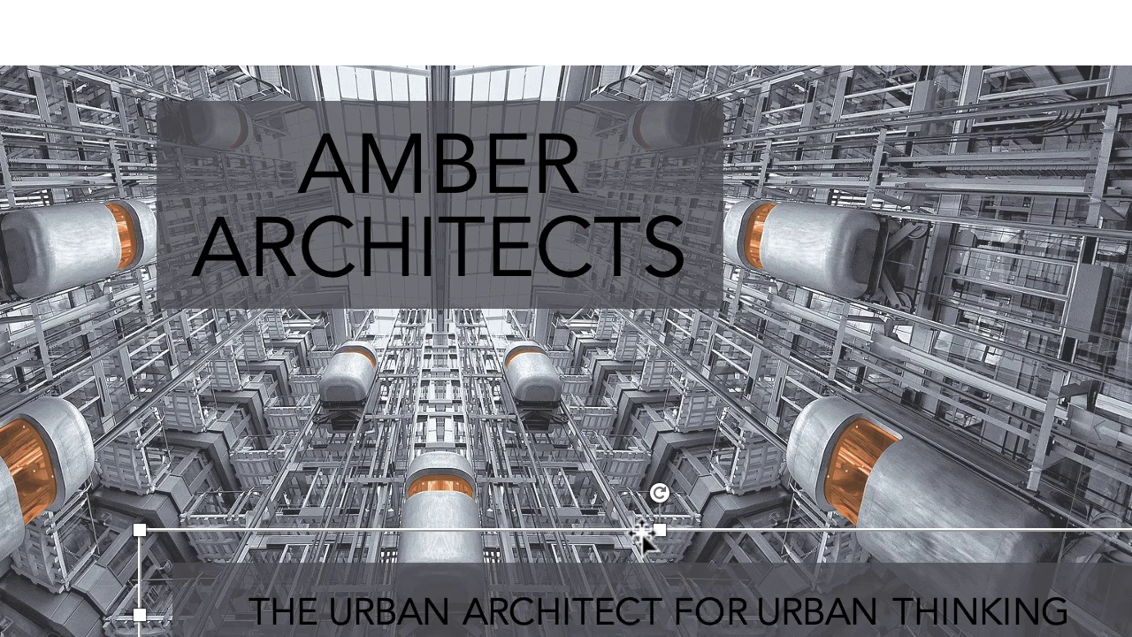
{"action": "key", "text": "Escape"}
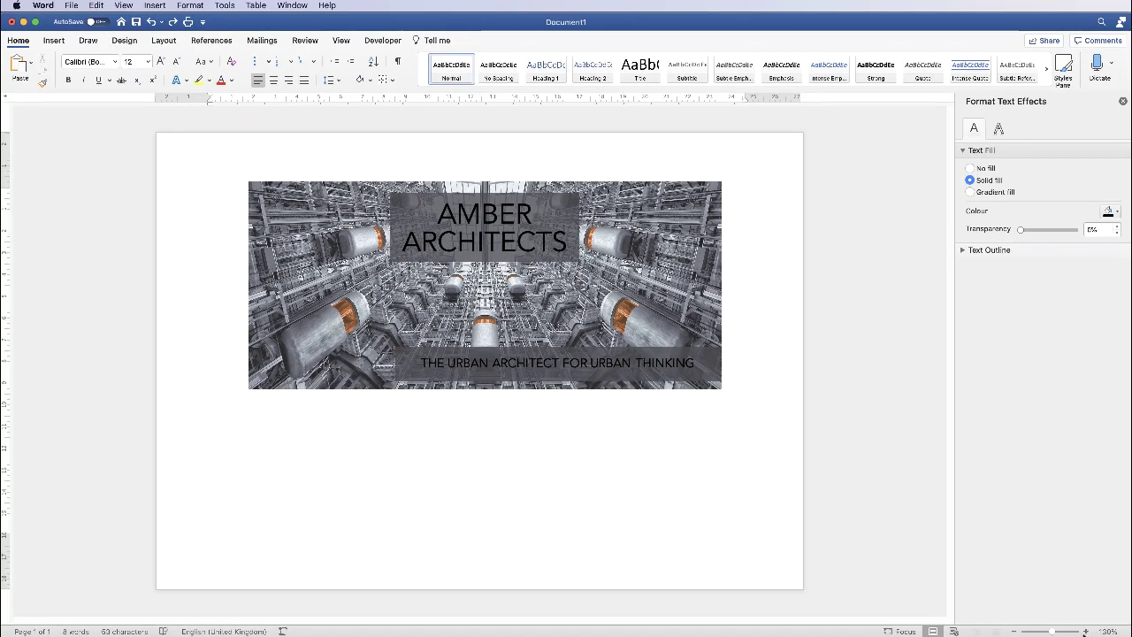
Close the Format Text Effects pane and capture a screenshot of exactly the complete banner picture, enlarged to 280%
{"action": "left_click", "coordinate": [1121, 102]}
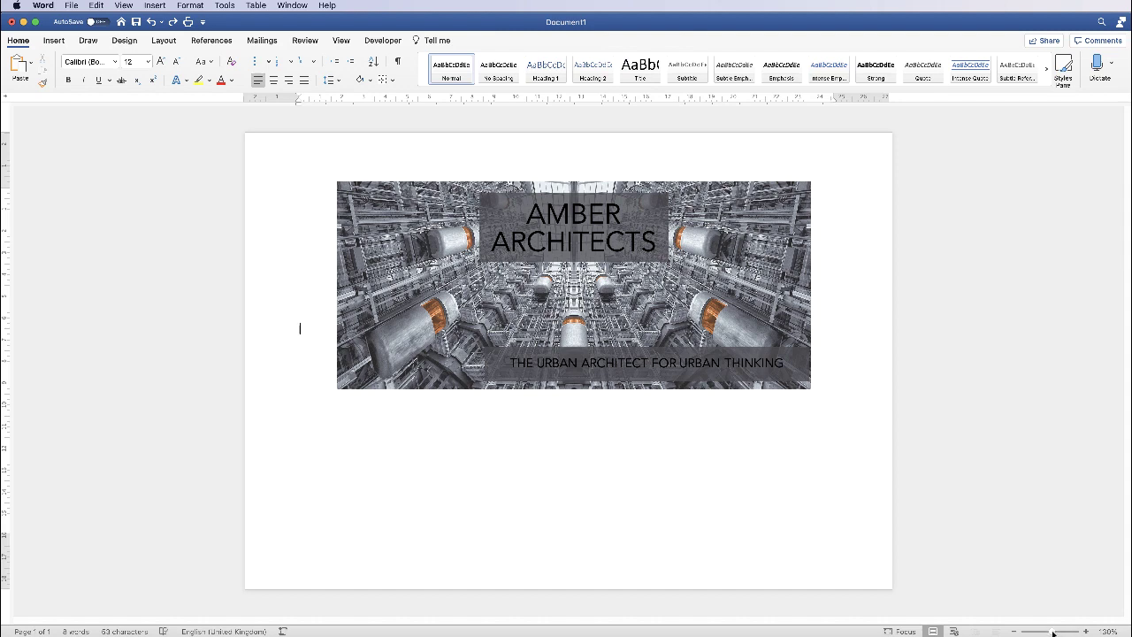
{"action": "left_click", "coordinate": [1087, 633]}
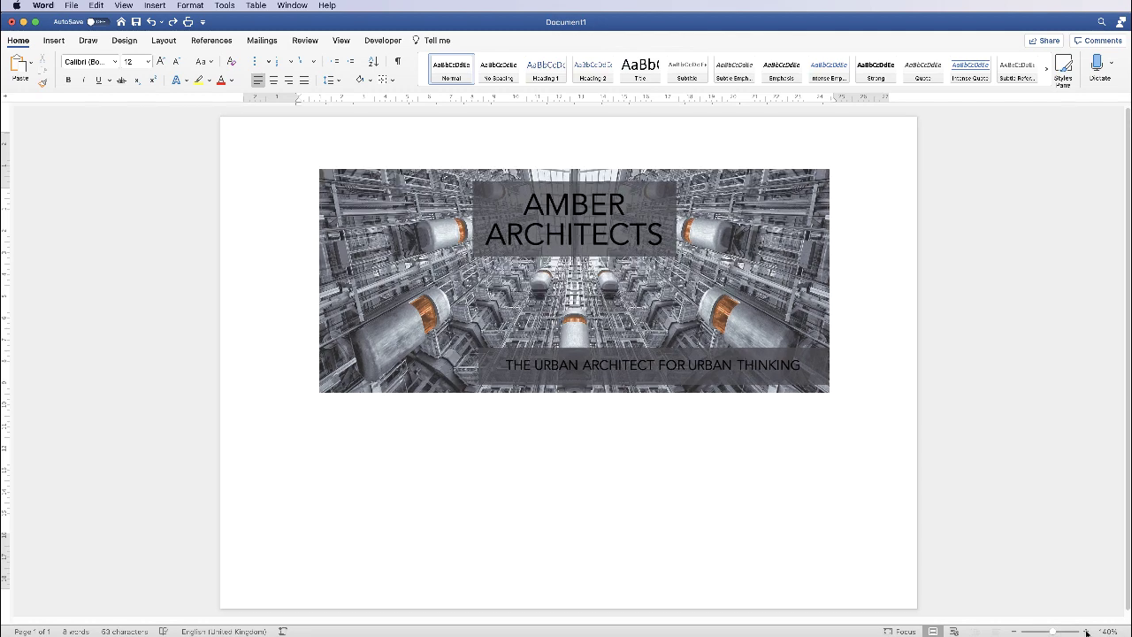
{"action": "left_click", "coordinate": [1087, 632]}
{"action": "left_click", "coordinate": [1087, 632]}
{"action": "left_click", "coordinate": [1087, 632]}
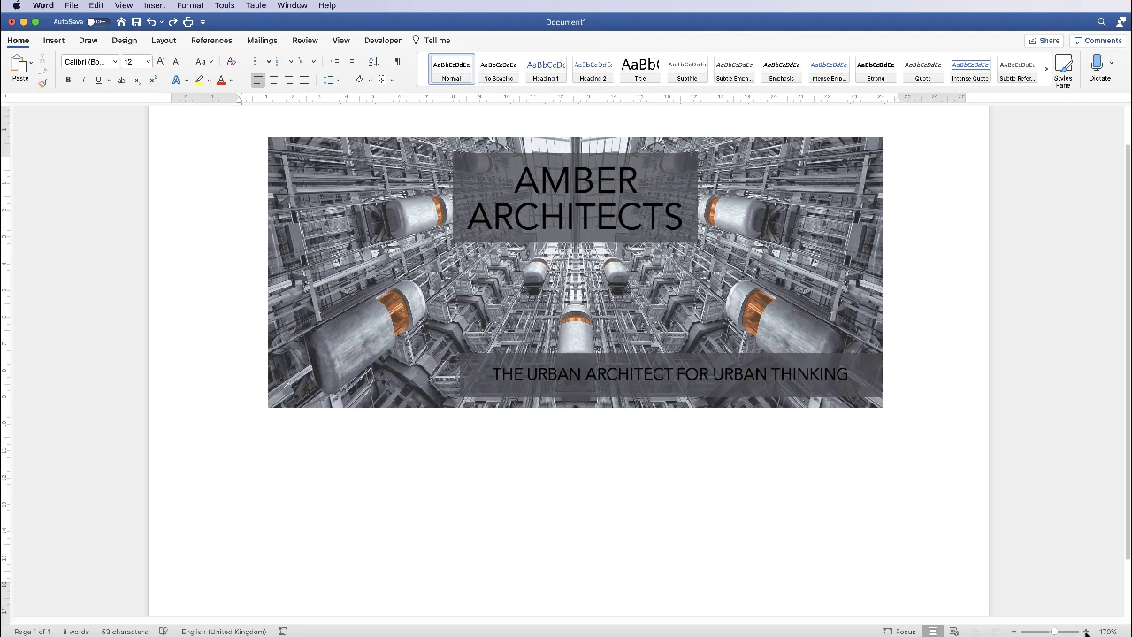
{"action": "left_click", "coordinate": [1087, 632]}
{"action": "left_click", "coordinate": [1085, 632]}
{"action": "left_click", "coordinate": [1084, 632]}
{"action": "left_click", "coordinate": [1085, 632]}
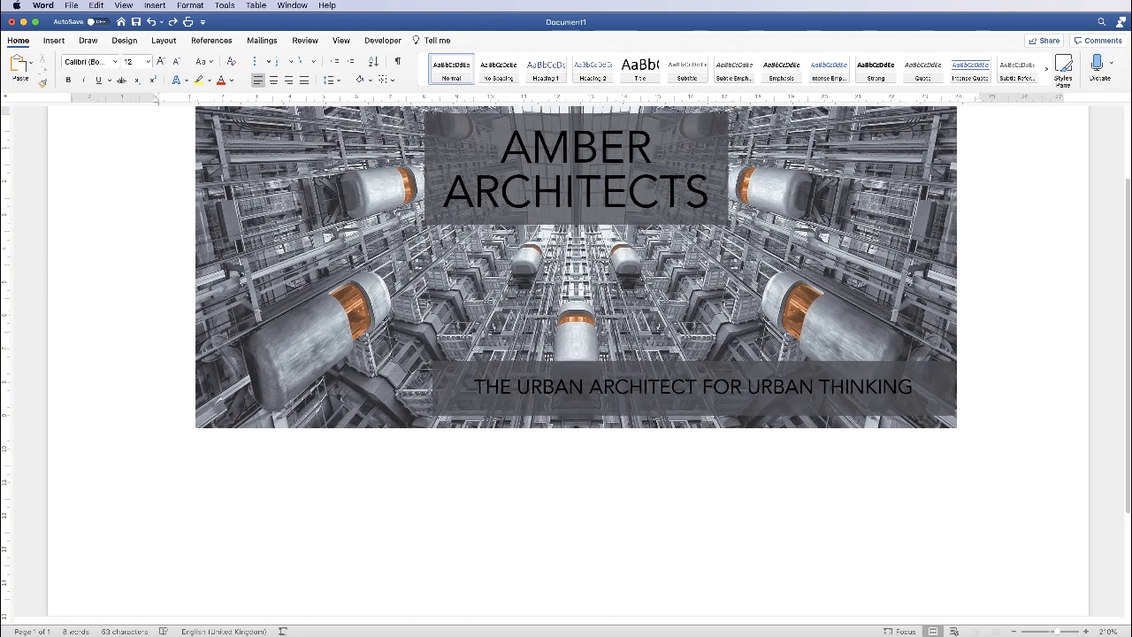
{"action": "scroll", "coordinate": [1128, 143], "scroll_direction": "up", "scroll_amount": 3}
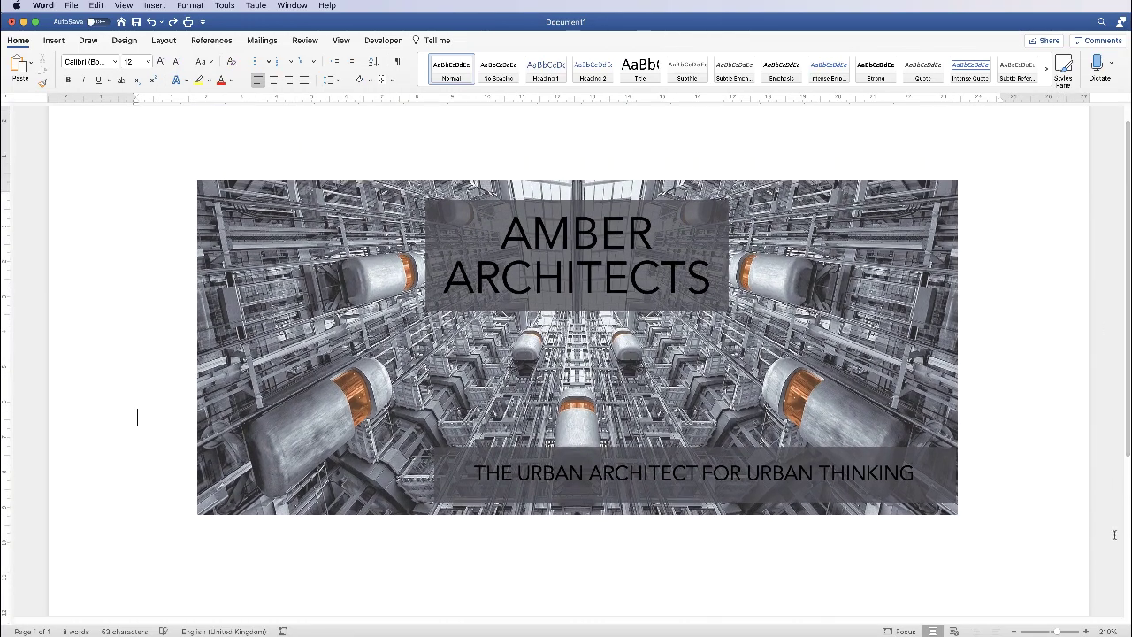
{"action": "left_click", "coordinate": [1086, 632]}
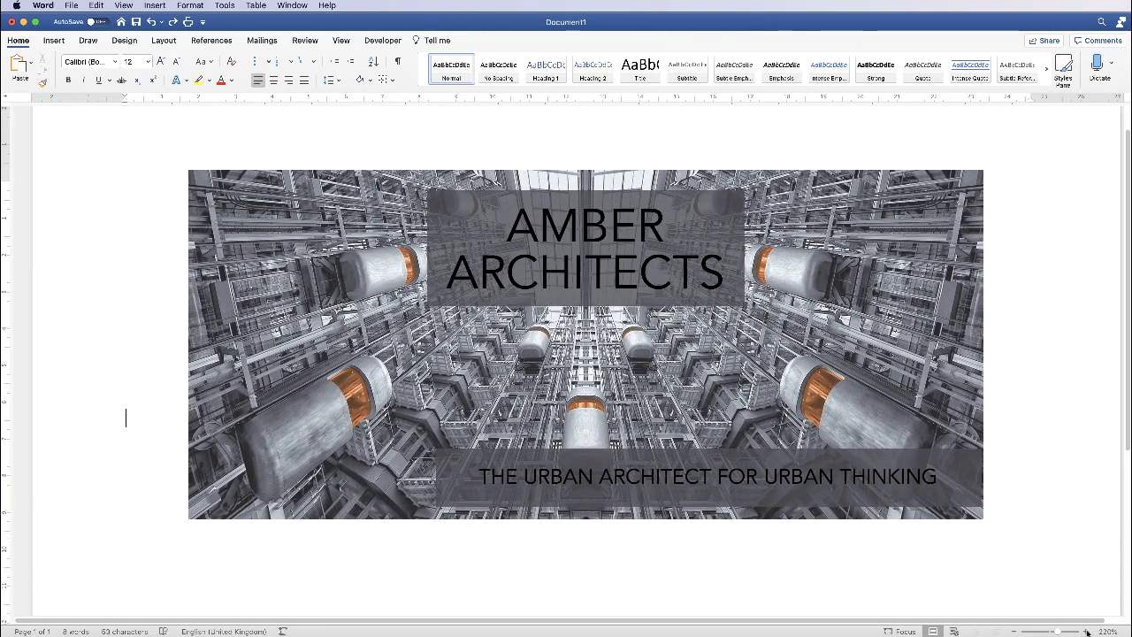
{"action": "left_click", "coordinate": [1087, 632]}
{"action": "left_click", "coordinate": [1087, 632]}
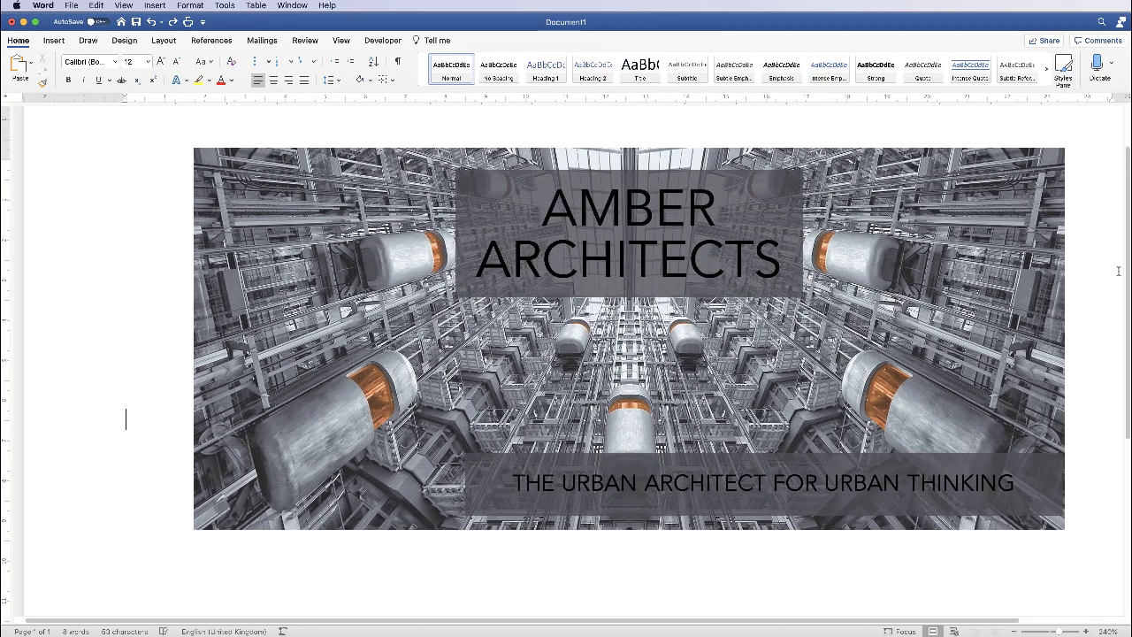
{"action": "scroll", "coordinate": [1125, 265], "scroll_direction": "up", "scroll_amount": 1}
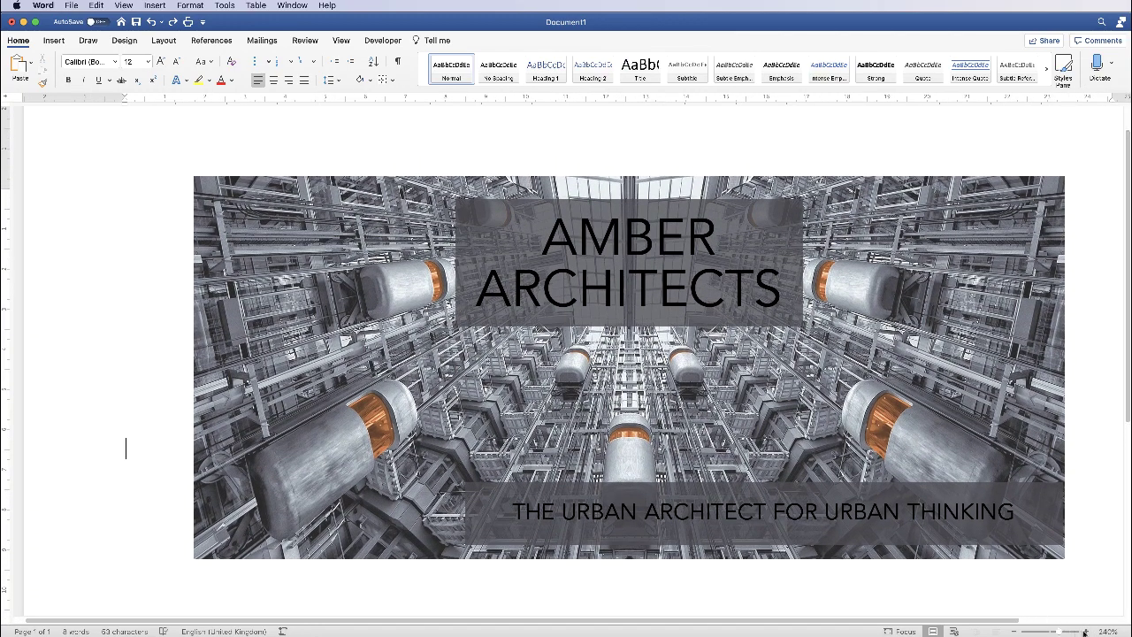
{"action": "left_click", "coordinate": [1086, 632]}
{"action": "left_click_drag", "start_coordinate": [835, 396], "coordinate": [746, 392]}
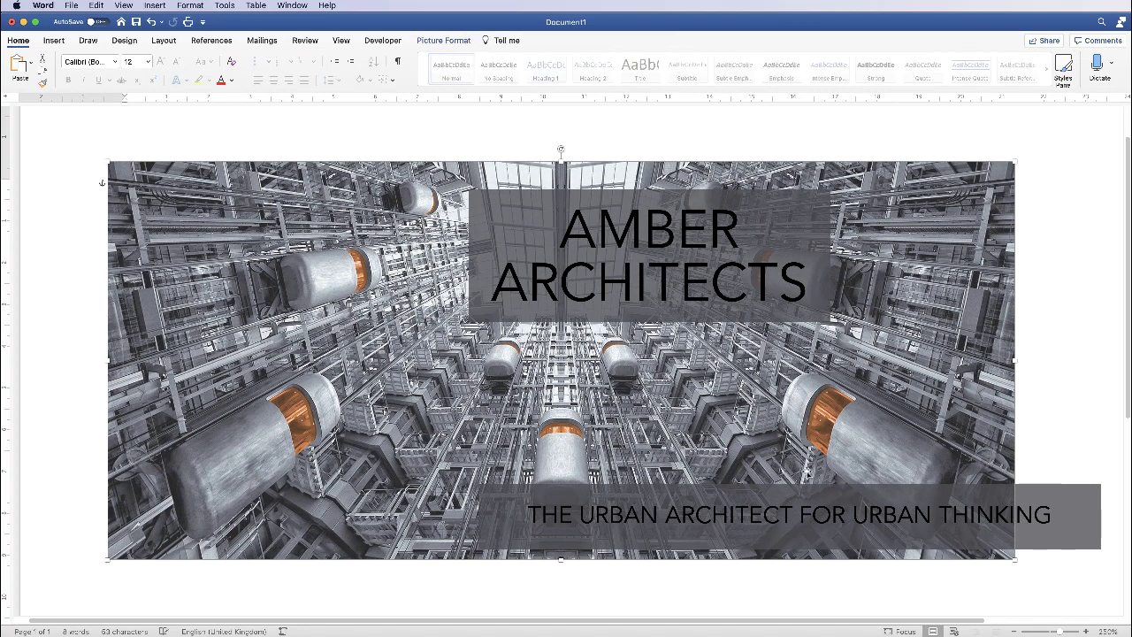
{"action": "key", "text": "super+z"}
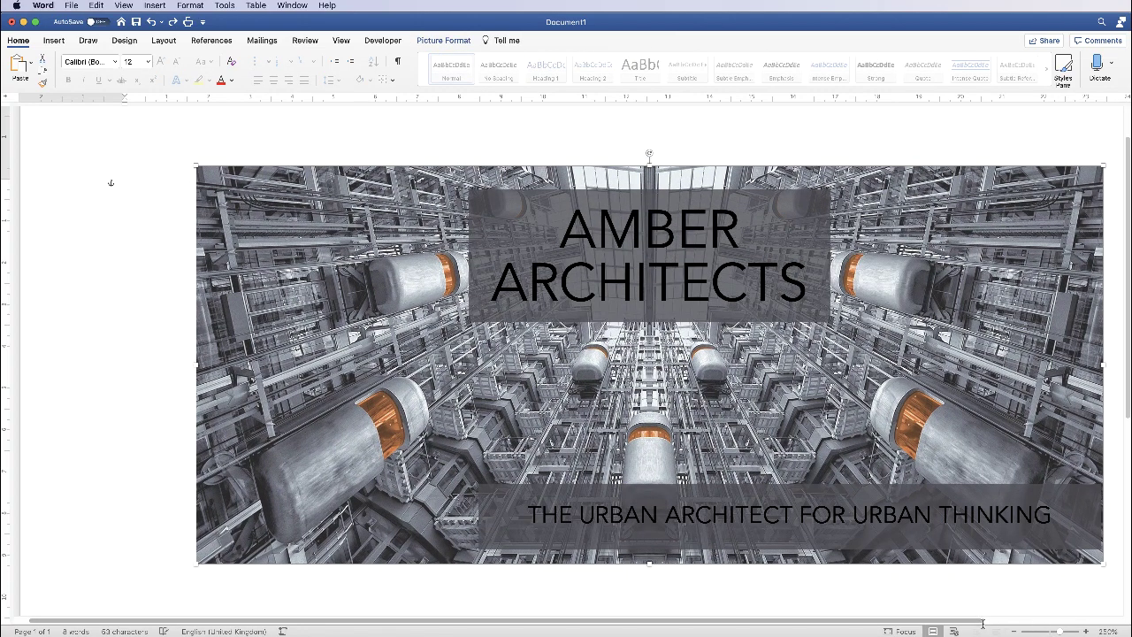
{"action": "left_click_drag", "start_coordinate": [979, 620], "coordinate": [1061, 618]}
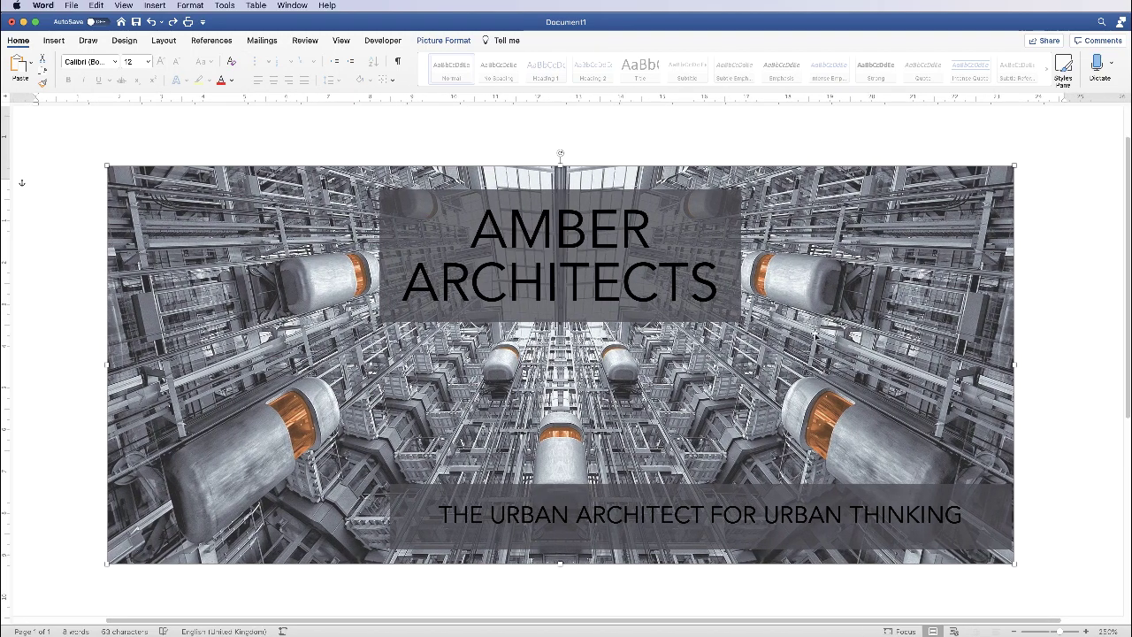
{"action": "left_click", "coordinate": [1082, 354]}
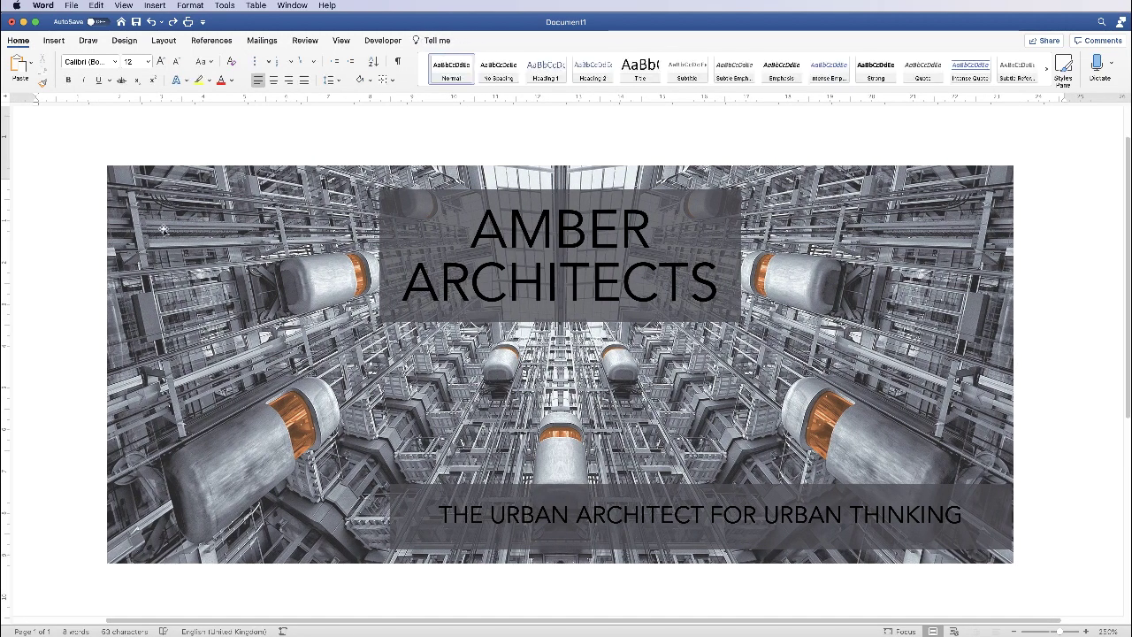
{"action": "left_click", "coordinate": [1085, 631]}
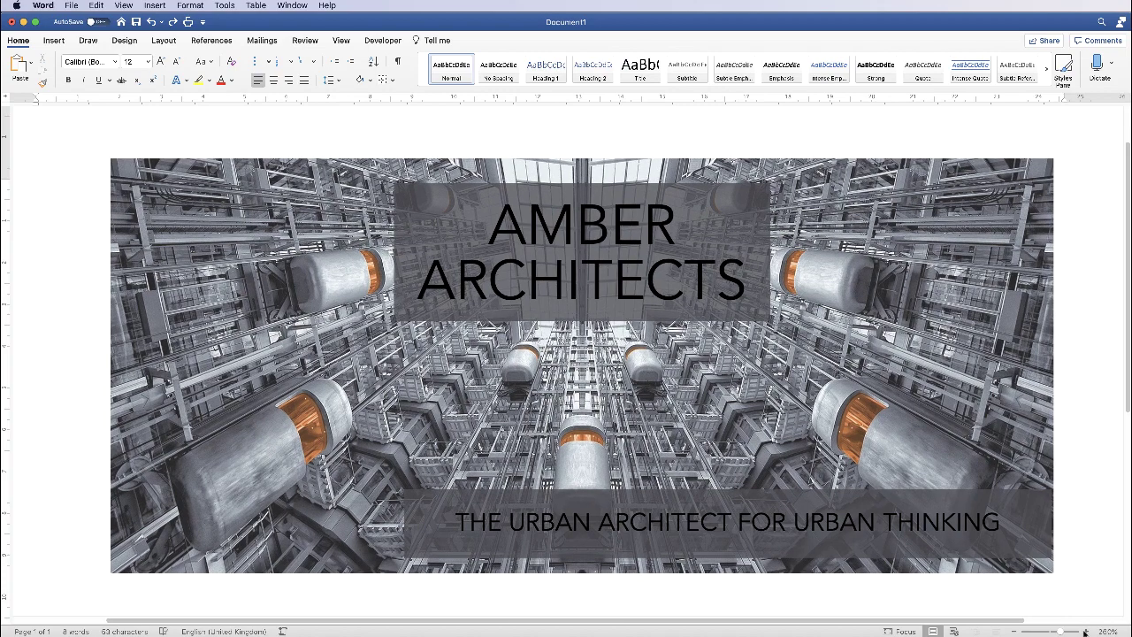
{"action": "left_click", "coordinate": [1086, 631]}
{"action": "left_click", "coordinate": [1085, 631]}
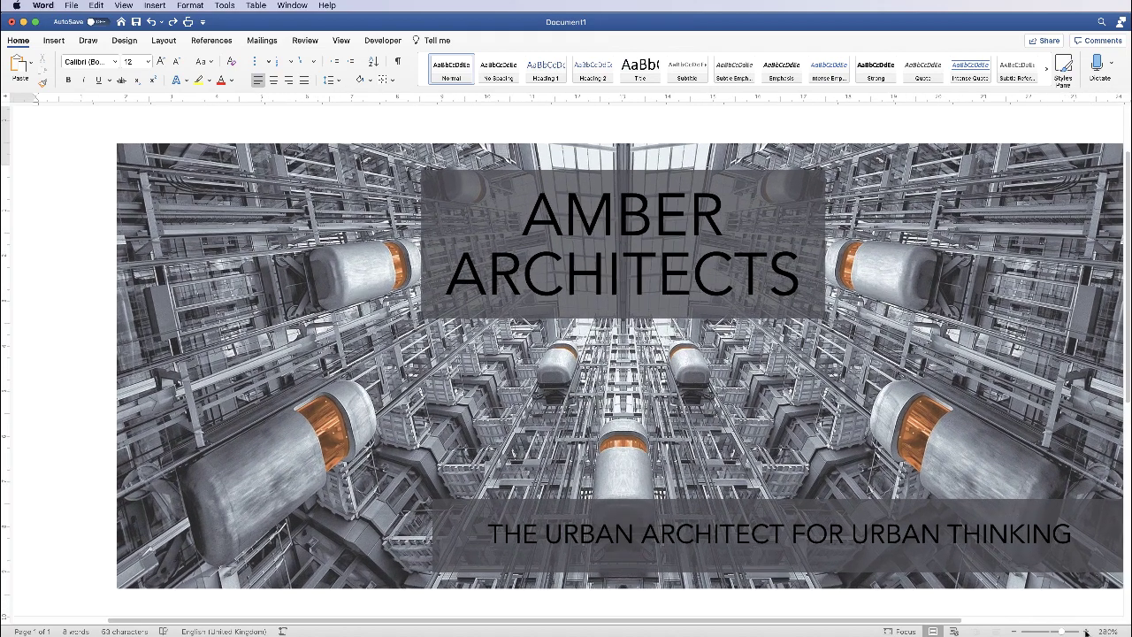
{"action": "left_click_drag", "start_coordinate": [910, 619], "coordinate": [952, 618]}
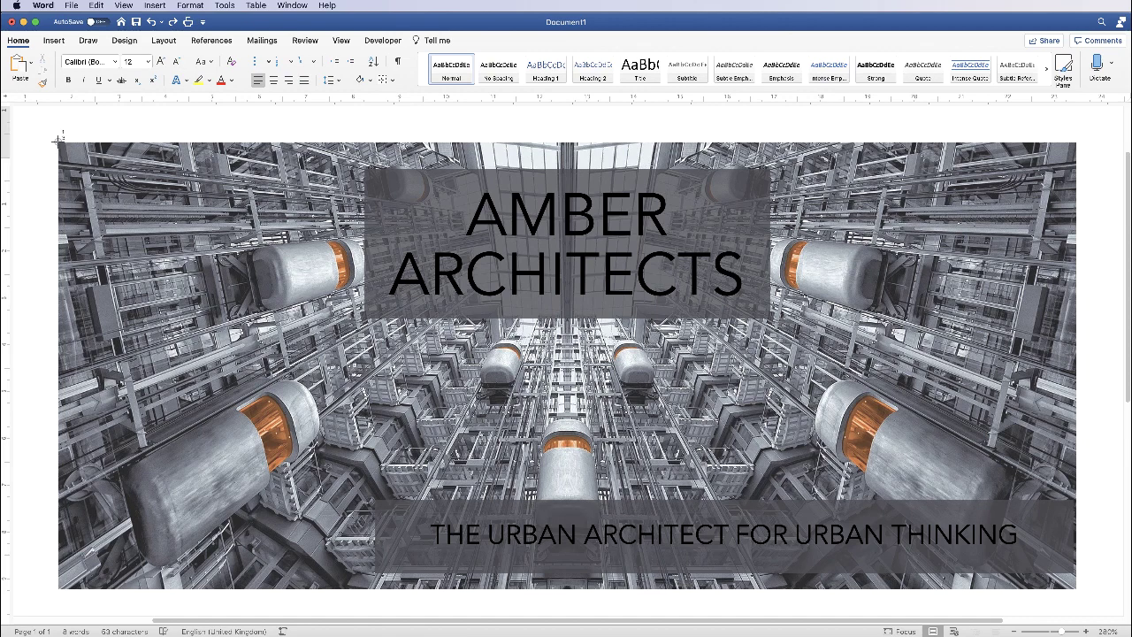
{"action": "mouse_move", "coordinate": [58, 139]}
{"action": "left_mouse_down"}
{"action": "mouse_move", "coordinate": [113, 189]}
{"action": "mouse_move", "coordinate": [580, 412]}
{"action": "mouse_move", "coordinate": [999, 589]}
{"action": "mouse_move", "coordinate": [1078, 592]}
{"action": "left_mouse_up"}
Insert the captured screenshot of the complete banner from the Desktop folder as a picture in the document
{"action": "left_click", "coordinate": [1014, 631]}
{"action": "left_click", "coordinate": [1014, 632]}
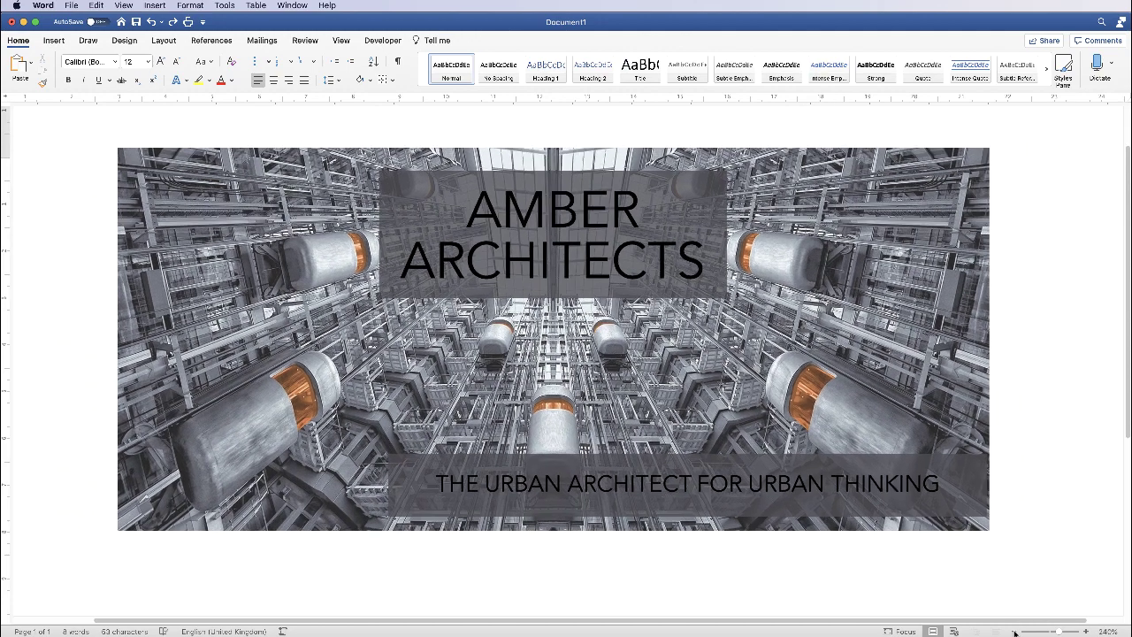
{"action": "left_click", "coordinate": [1014, 632]}
{"action": "left_click", "coordinate": [1014, 631]}
{"action": "left_click", "coordinate": [1015, 631]}
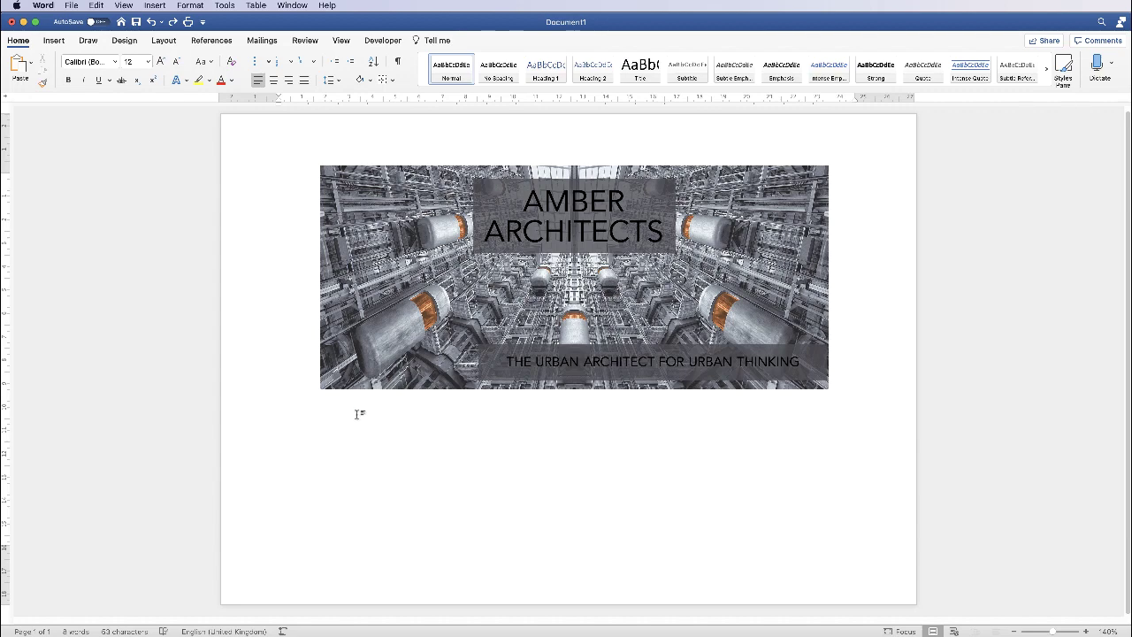
{"action": "left_click", "coordinate": [54, 41]}
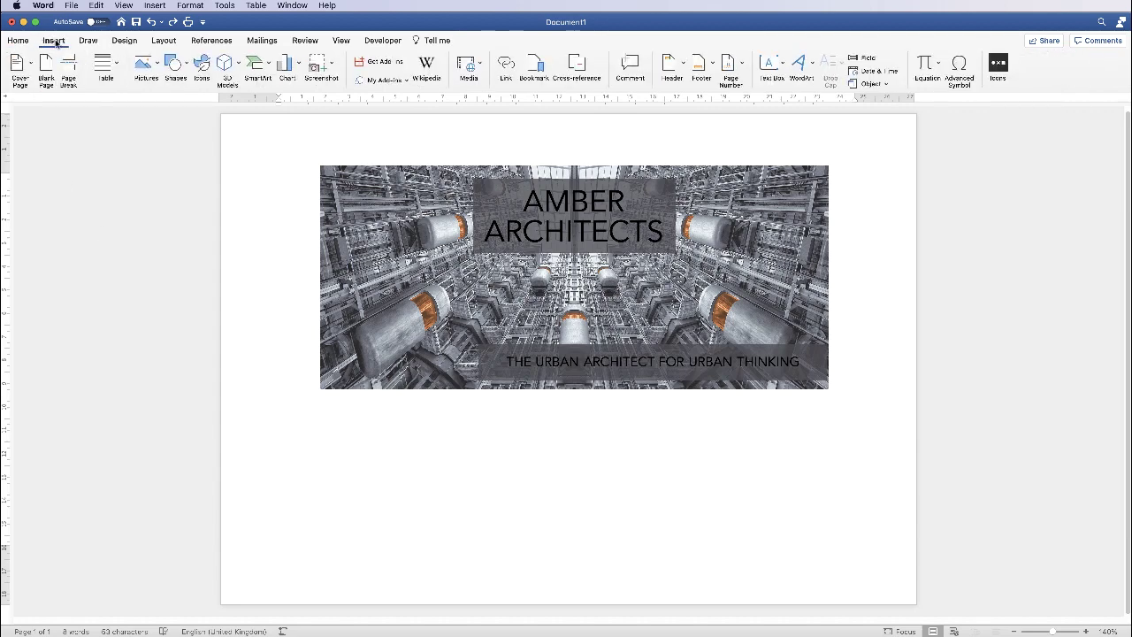
{"action": "left_click", "coordinate": [157, 67]}
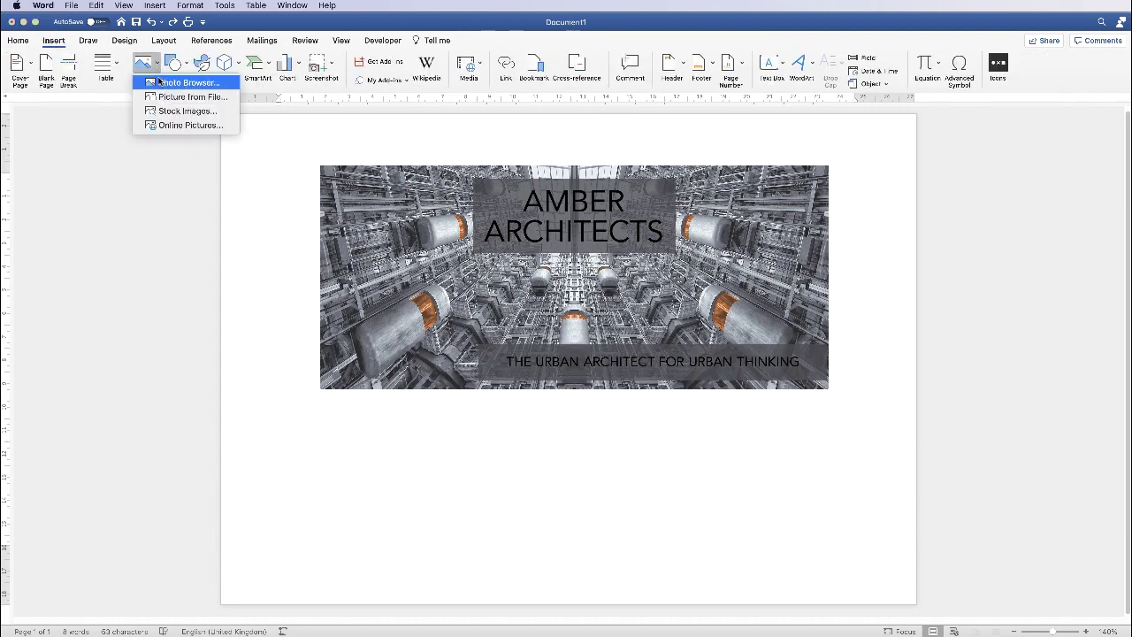
{"action": "left_click", "coordinate": [271, 180]}
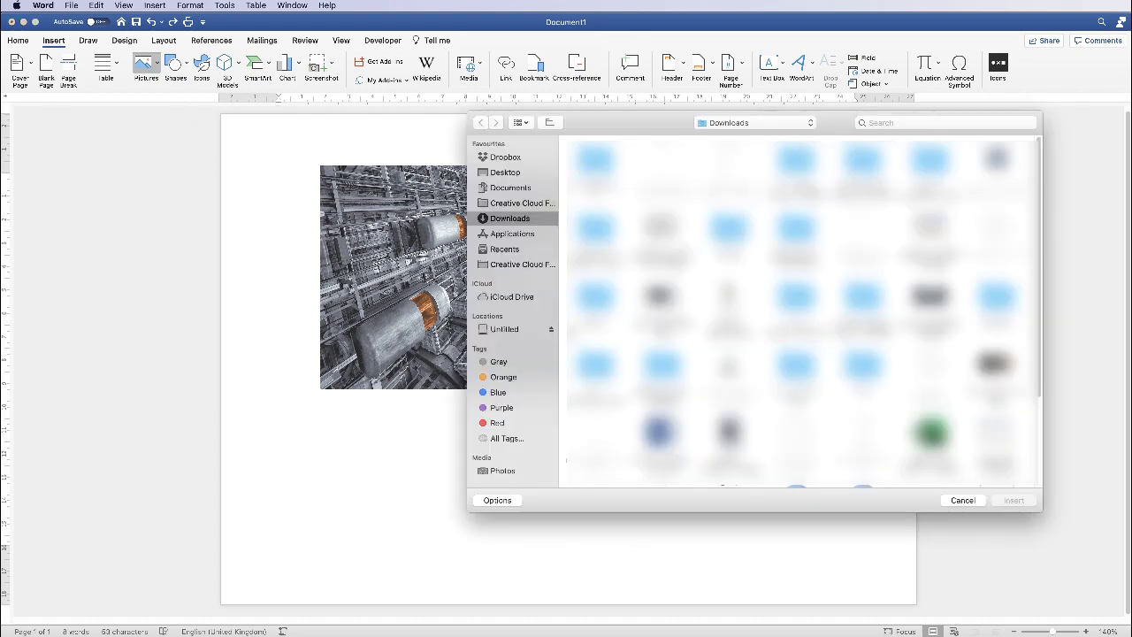
{"action": "left_click", "coordinate": [504, 172]}
{"action": "left_click", "coordinate": [1014, 499]}
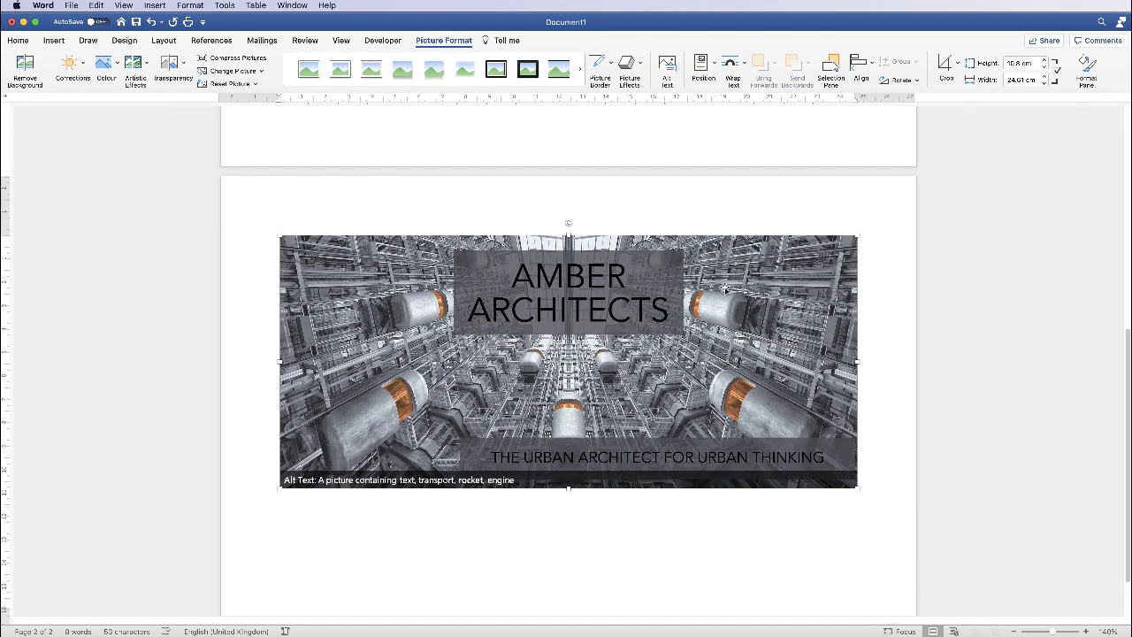
Set the inserted banner screenshot's text wrapping so it floats in front, and move it below the original banner
{"action": "right_click", "coordinate": [723, 281]}
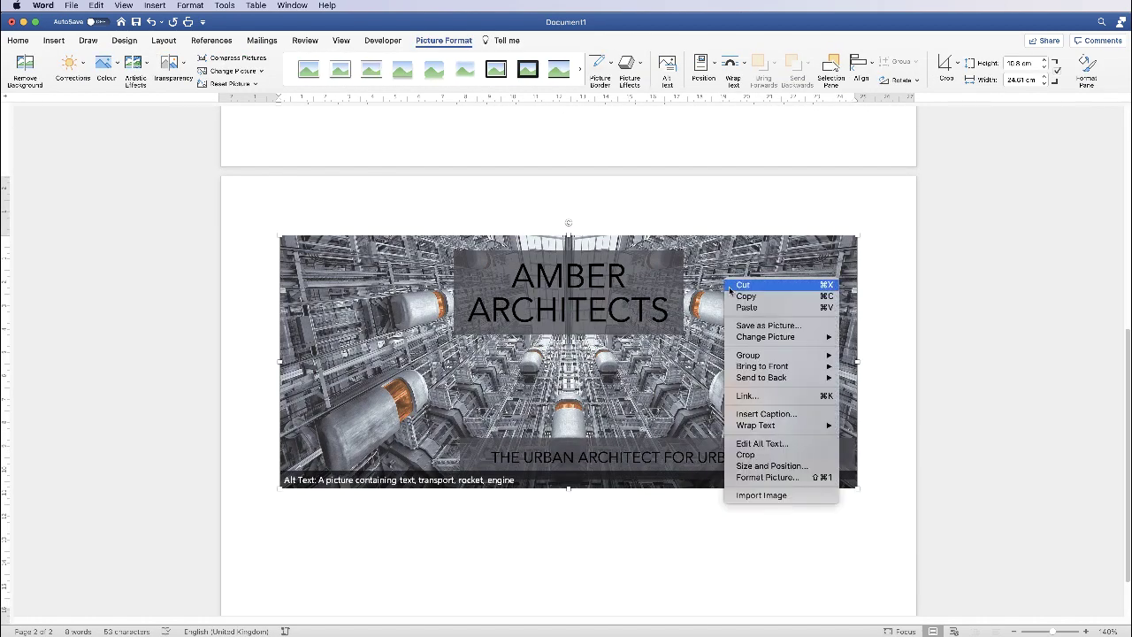
{"action": "mouse_move", "coordinate": [769, 425]}
{"action": "left_click", "coordinate": [869, 510]}
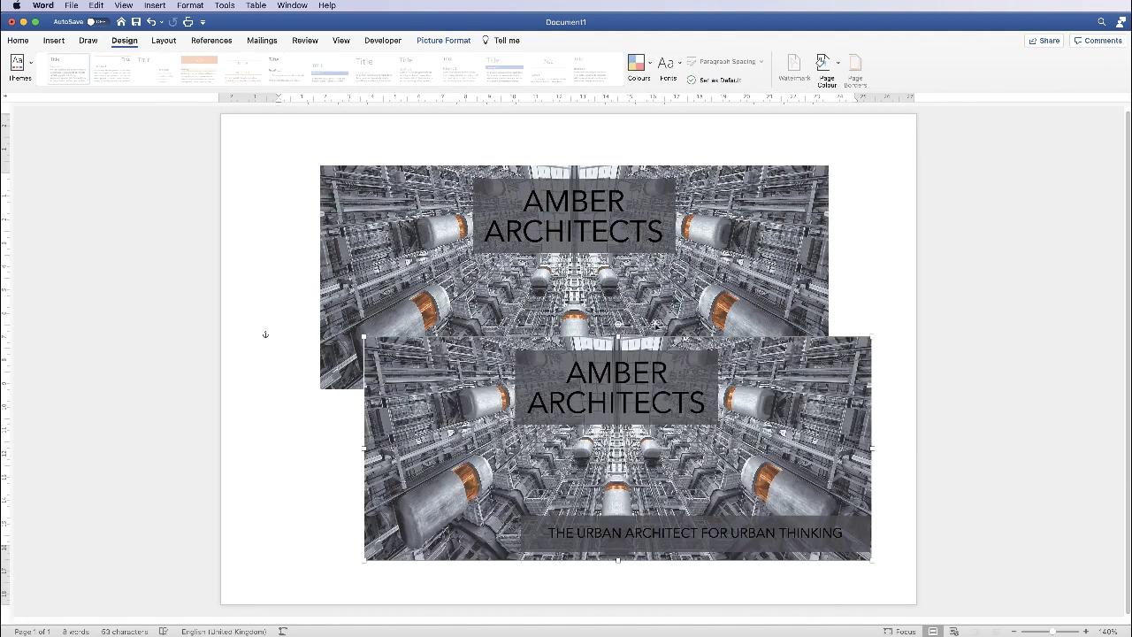
{"action": "left_click_drag", "start_coordinate": [798, 383], "coordinate": [808, 358]}
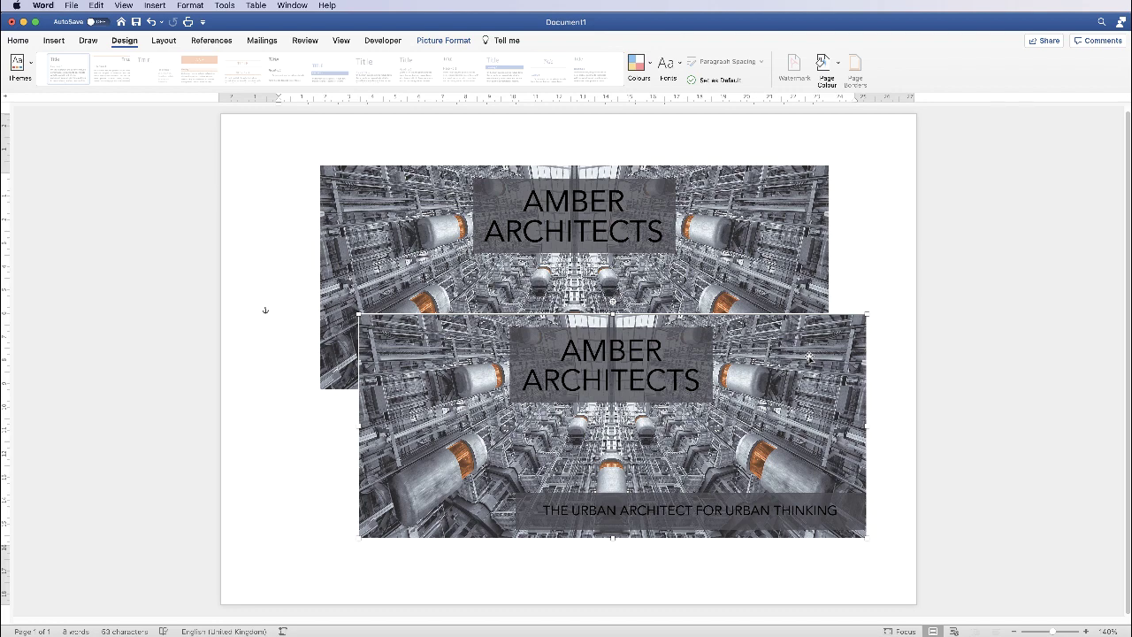
{"action": "left_click_drag", "start_coordinate": [456, 394], "coordinate": [469, 355]}
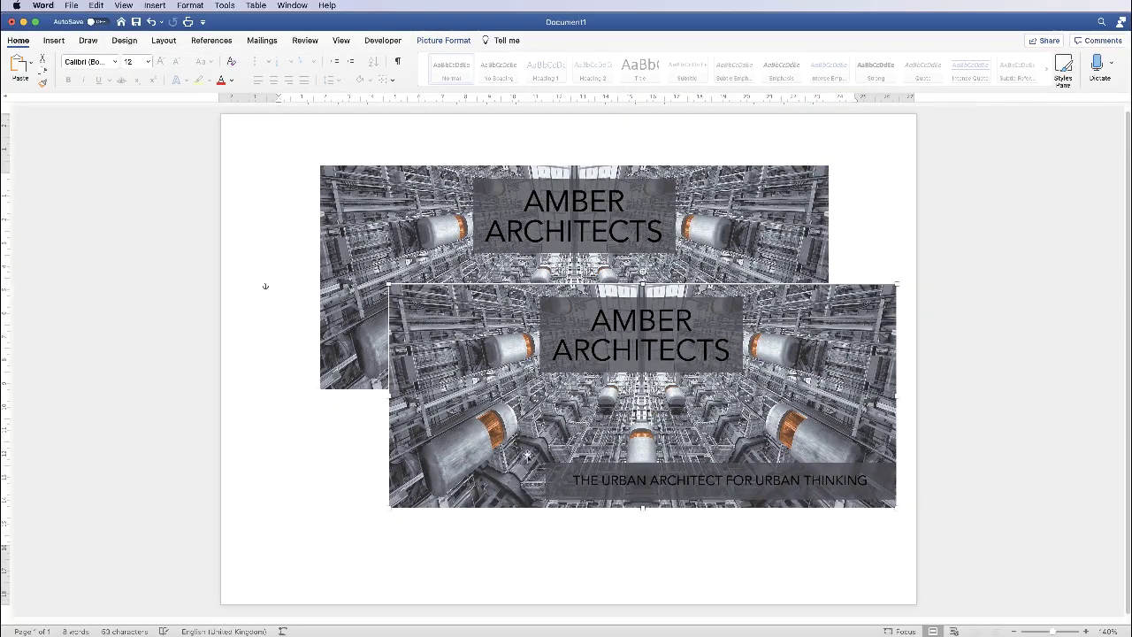
{"action": "left_click_drag", "start_coordinate": [540, 400], "coordinate": [582, 522]}
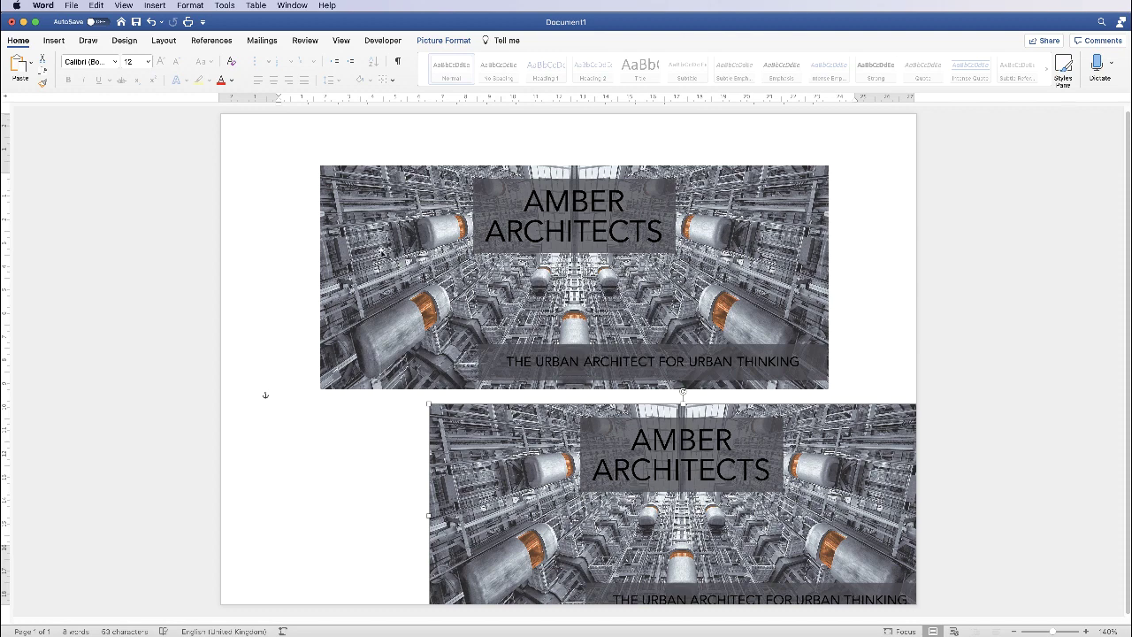
Inspect the original banner's background picture and its ARCHITECTS text box as separately selectable objects
{"action": "right_click", "coordinate": [406, 253]}
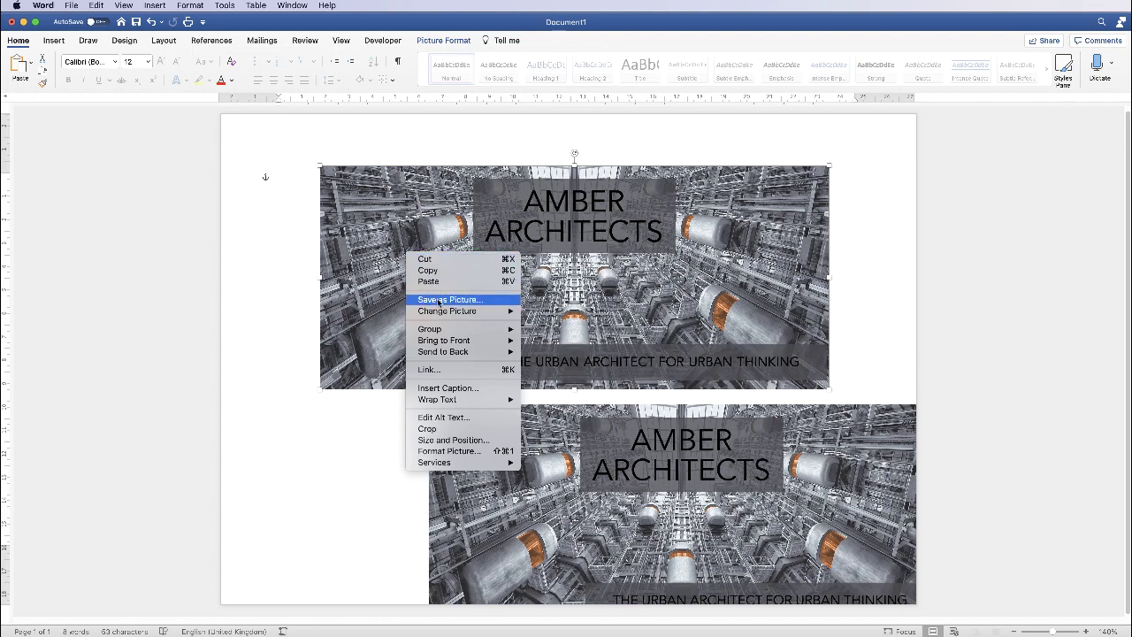
{"action": "left_click", "coordinate": [586, 283]}
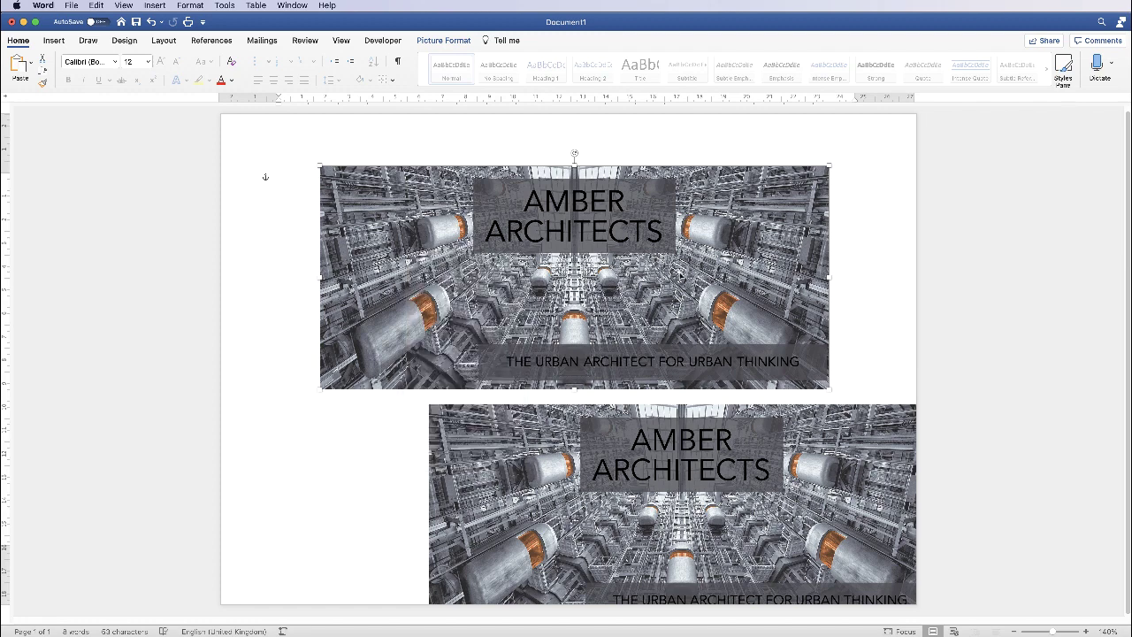
{"action": "left_click", "coordinate": [638, 232]}
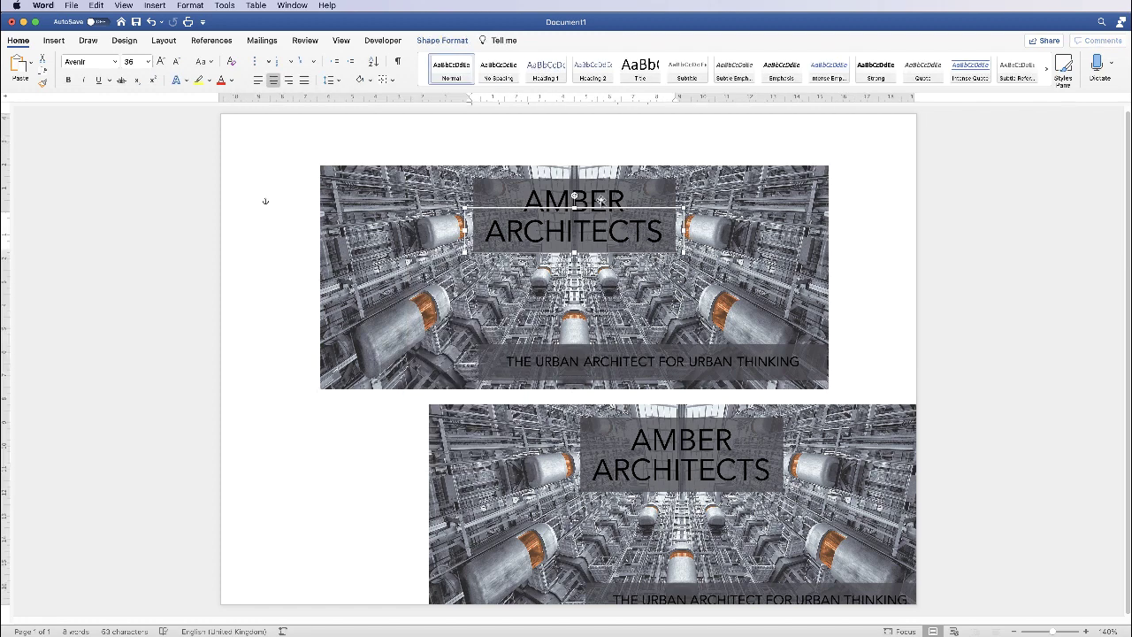
{"action": "right_click", "coordinate": [606, 232]}
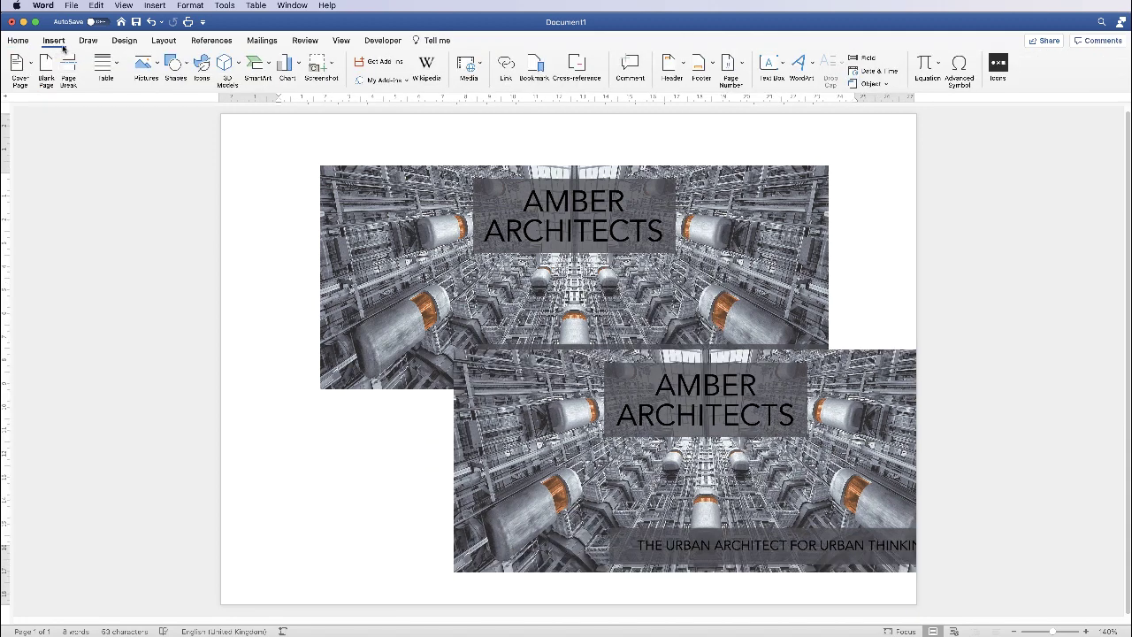
Insert the alternative AMBER ARCHITECTS banner picture with the lighter grey panels from the Desktop folder
{"action": "left_click", "coordinate": [158, 64]}
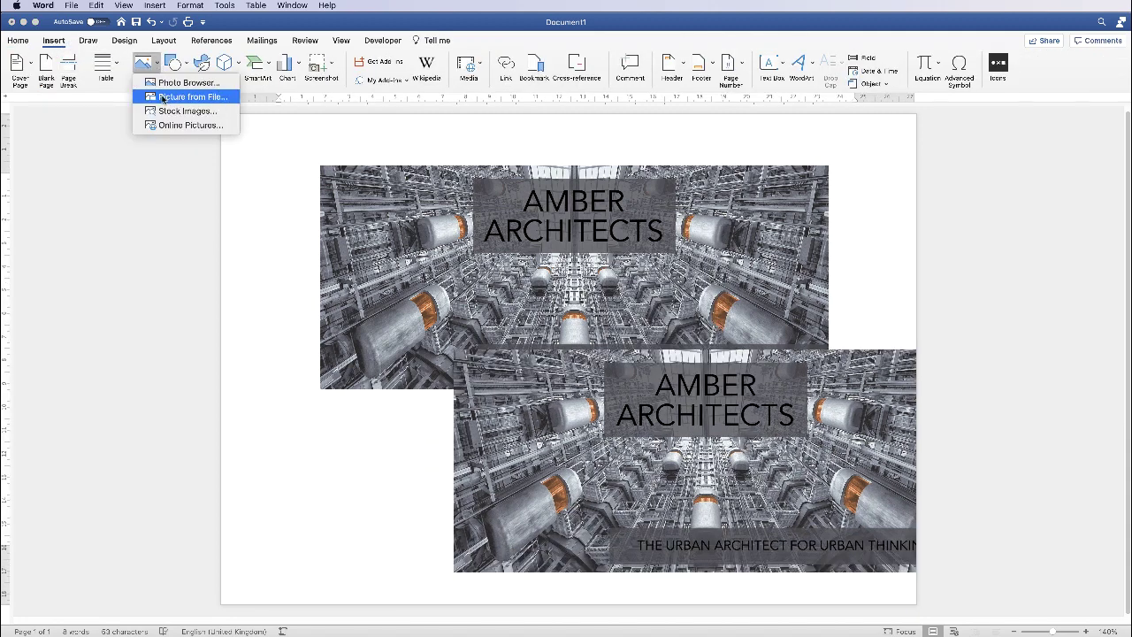
{"action": "left_click", "coordinate": [162, 98]}
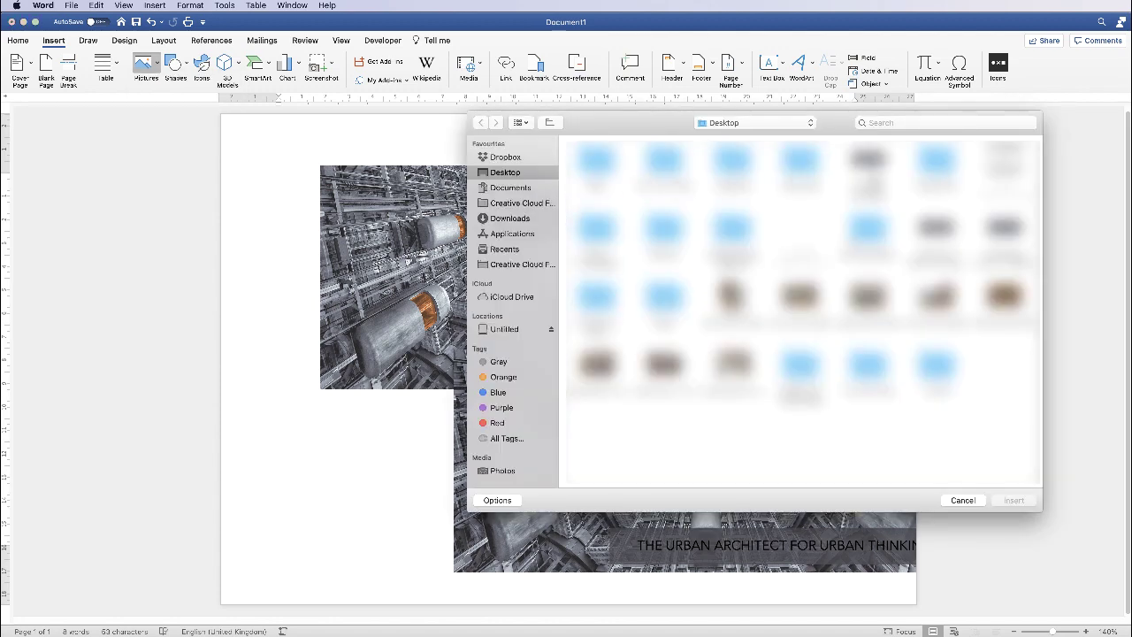
{"action": "left_click", "coordinate": [875, 168]}
{"action": "left_click", "coordinate": [1013, 500]}
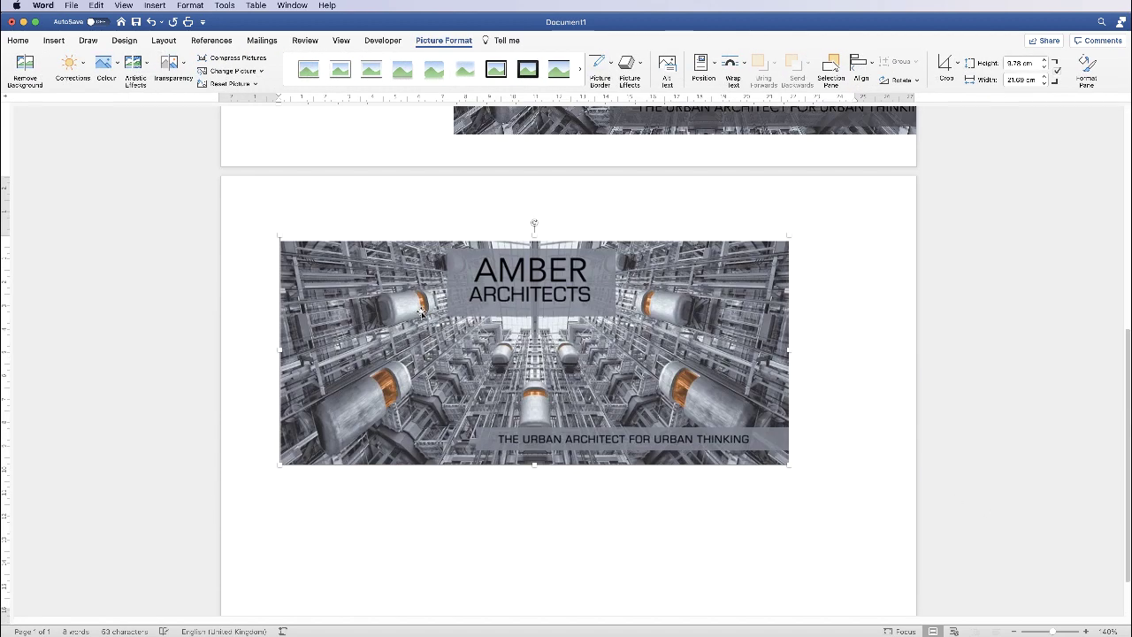
Float the alternative banner picture over the page beside the other two for comparison, and delete it
{"action": "left_click_drag", "start_coordinate": [640, 334], "coordinate": [642, 340]}
{"action": "right_click", "coordinate": [643, 341]}
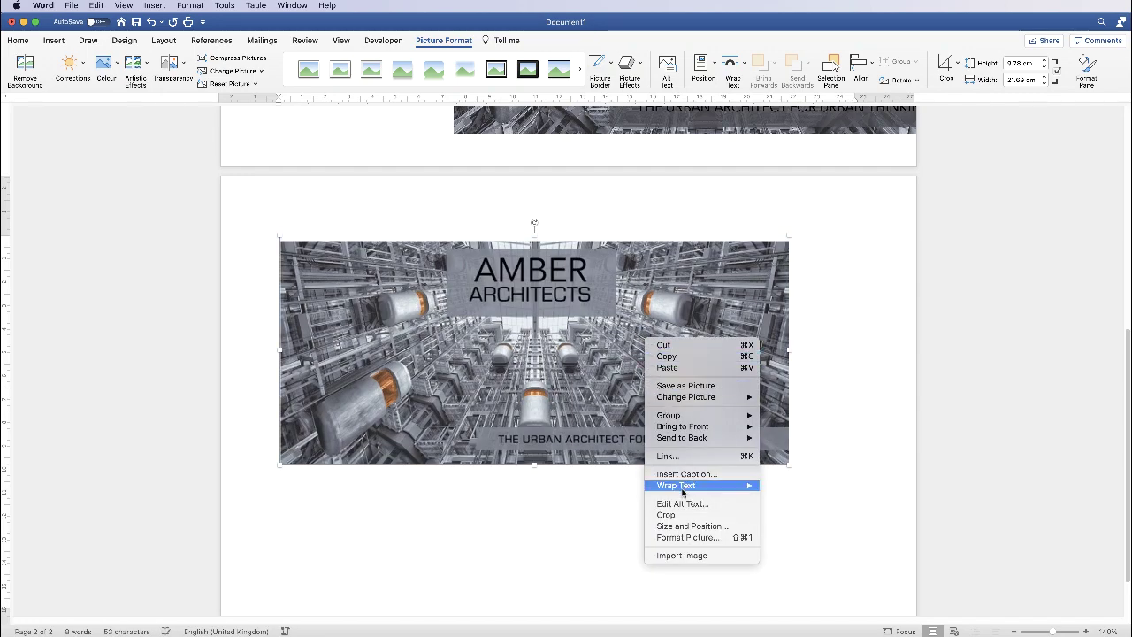
{"action": "mouse_move", "coordinate": [704, 486]}
{"action": "left_click", "coordinate": [781, 573]}
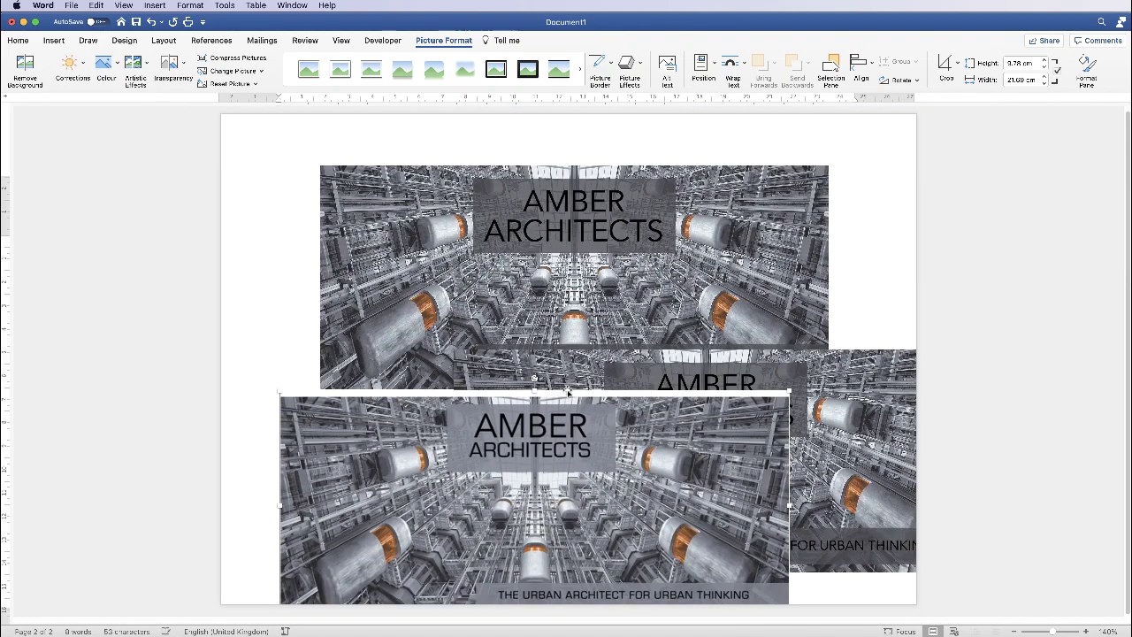
{"action": "left_click_drag", "start_coordinate": [566, 455], "coordinate": [319, 340]}
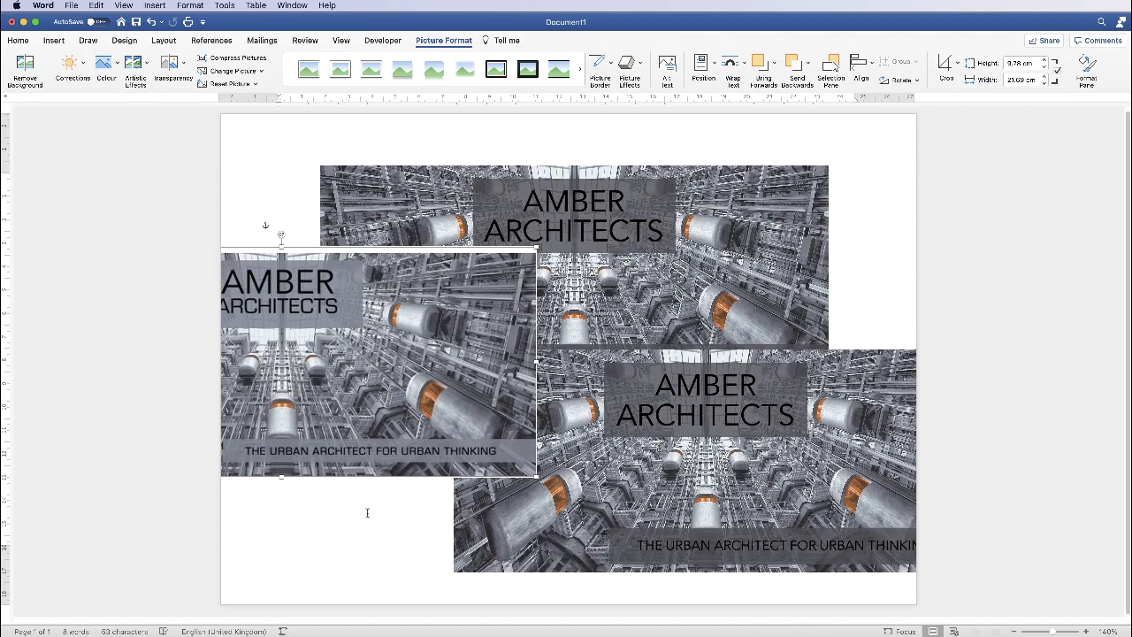
{"action": "key", "text": "Delete"}
Move the banner screenshot fully back onto the page, slightly overlapping the lower part of the original banner
{"action": "left_click_drag", "start_coordinate": [535, 455], "coordinate": [404, 459]}
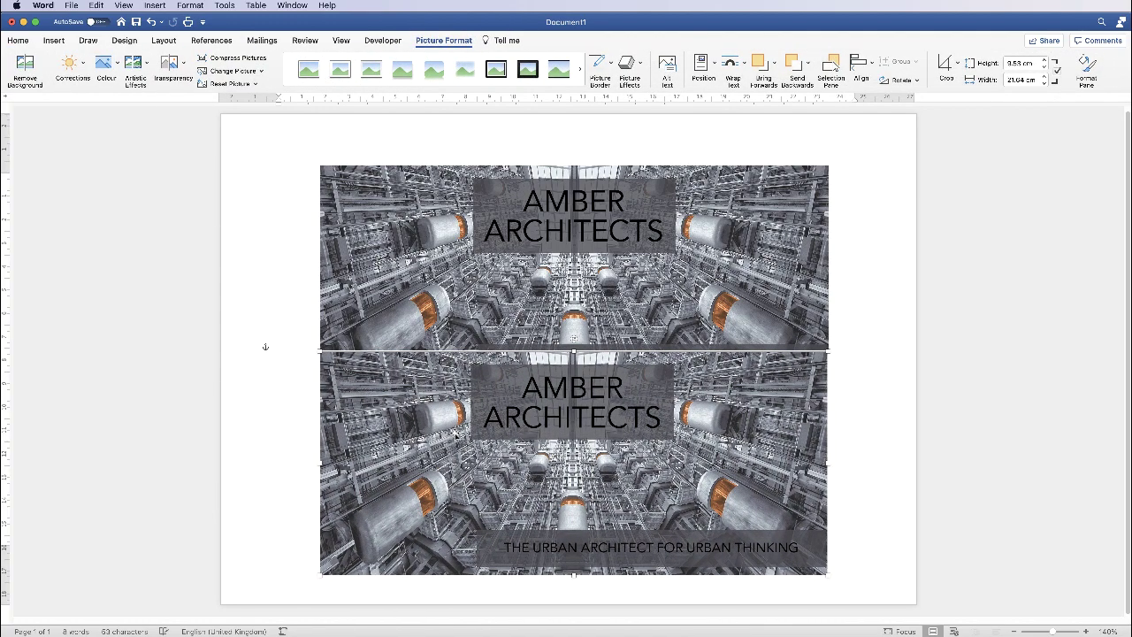
{"action": "left_click_drag", "start_coordinate": [426, 430], "coordinate": [424, 472]}
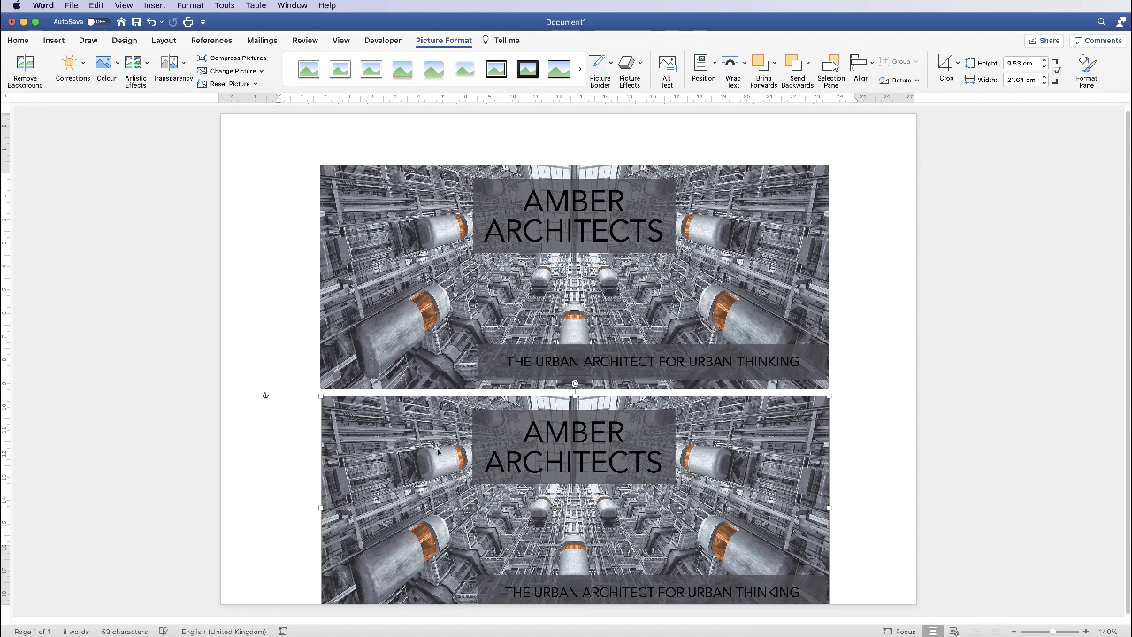
{"action": "left_click_drag", "start_coordinate": [409, 447], "coordinate": [433, 404]}
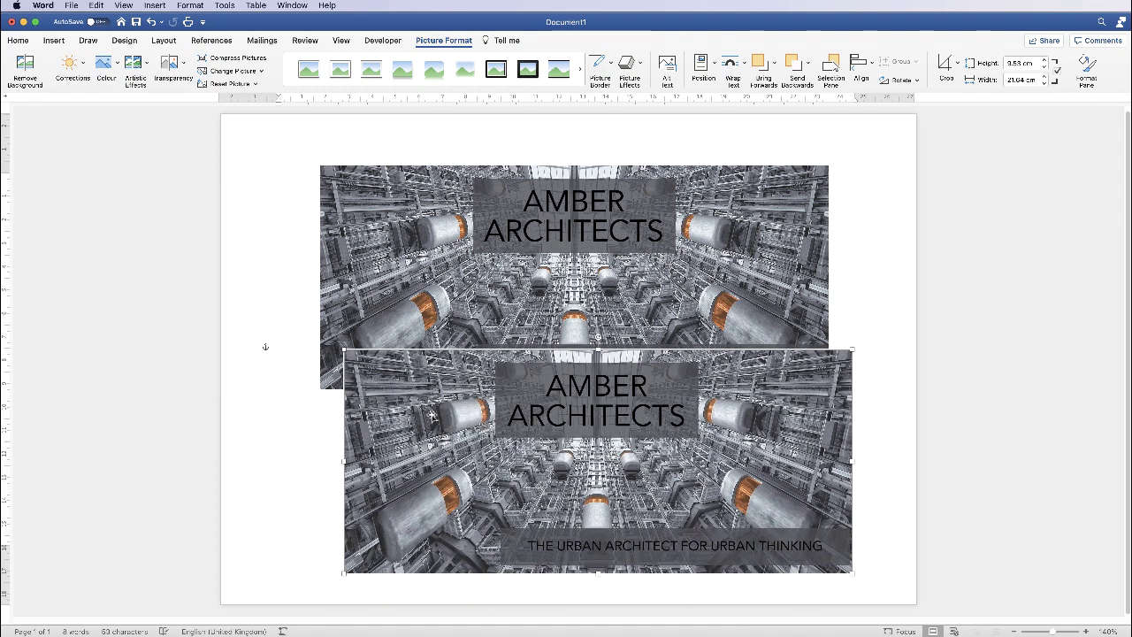